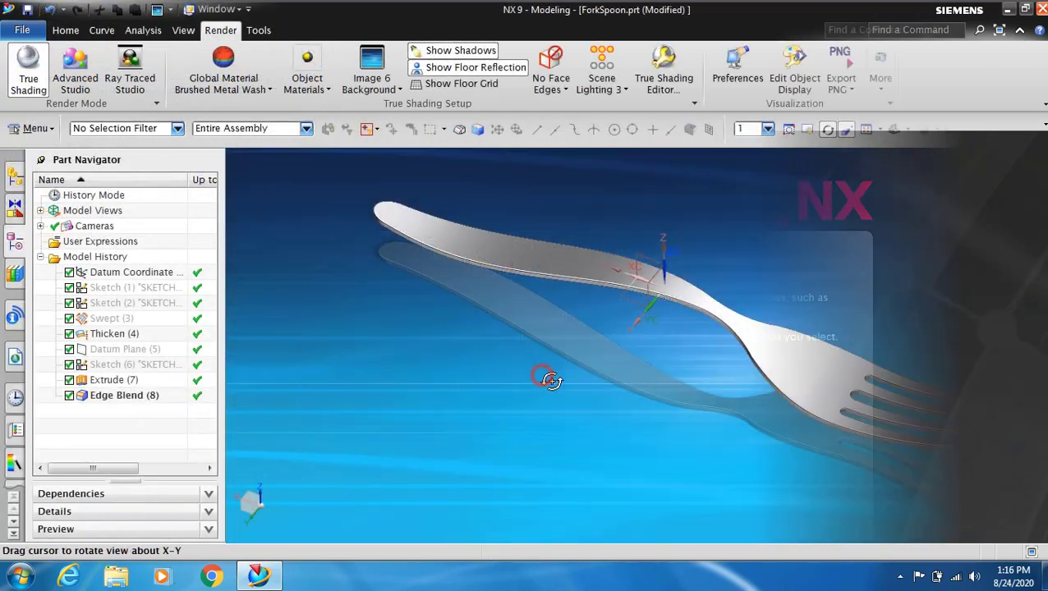
- Orbit the finished, rendered ForkSpoon fork model to show it from another angle
mouse_move(549, 379)
middle_down()
mouse_move(547, 419)
mouse_move(535, 402)
mouse_move(549, 386)
mouse_move(589, 381)
mouse_move(562, 403)
mouse_move(643, 416)
mouse_move(657, 388)
mouse_move(671, 442)
mouse_move(641, 435)
mouse_move(678, 419)
mouse_move(667, 423)
mouse_move(668, 411)
mouse_move(684, 416)
mouse_move(671, 403)
mouse_move(671, 435)
middle_up()
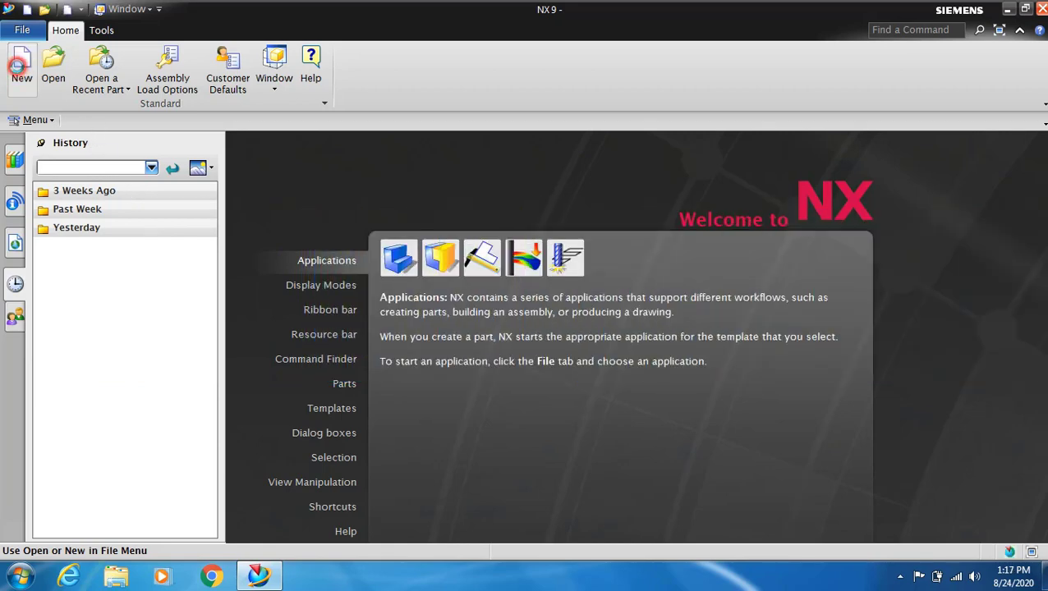
- Create ForkSpoon.prt from the millimetre Model template, saved in E:\NX Files
click(17, 65)
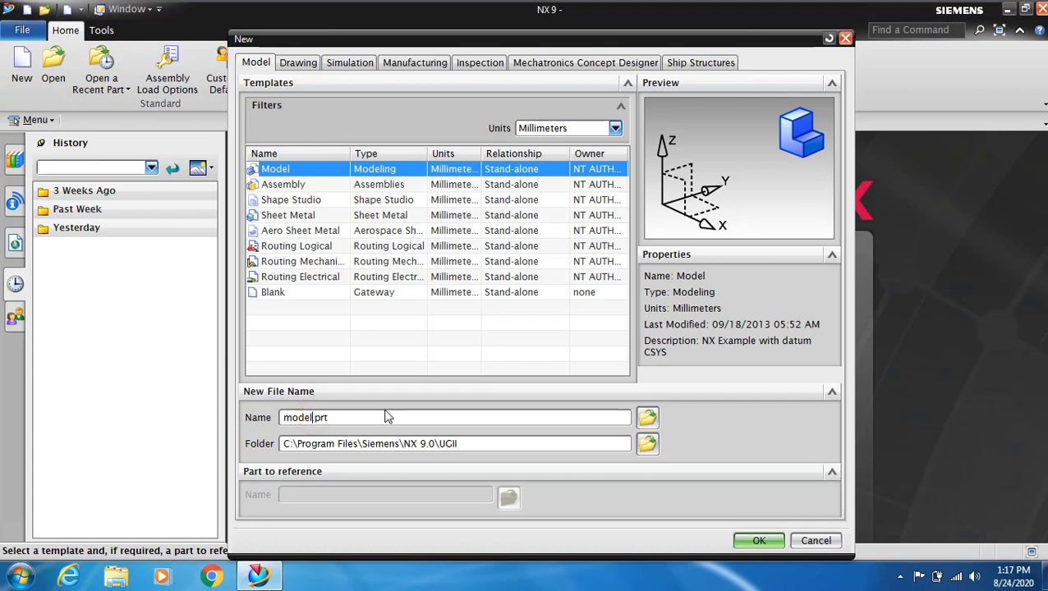
text(ForkSpoon)
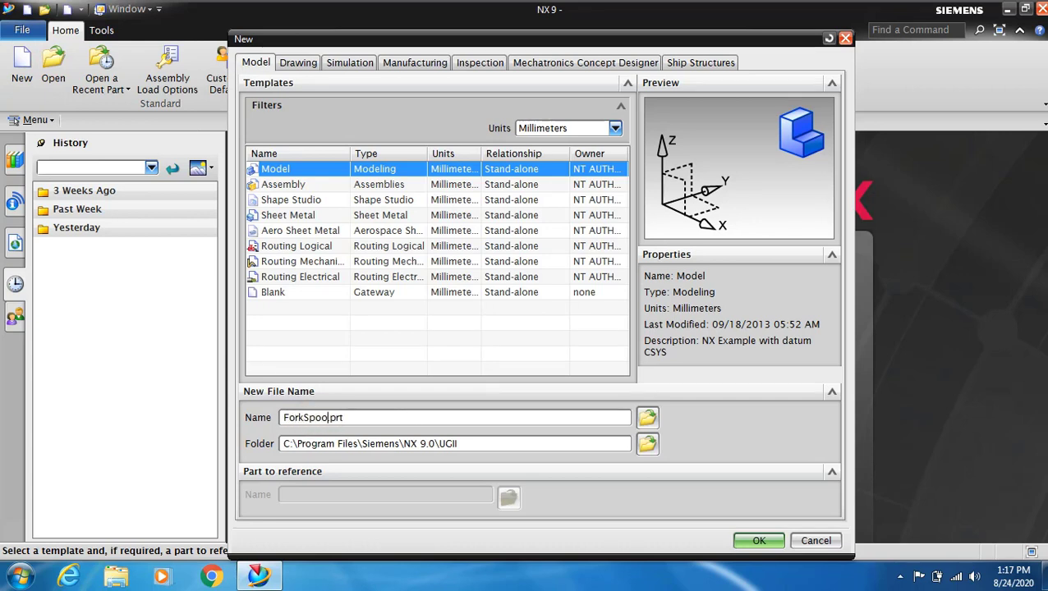
click(646, 451)
click(458, 305)
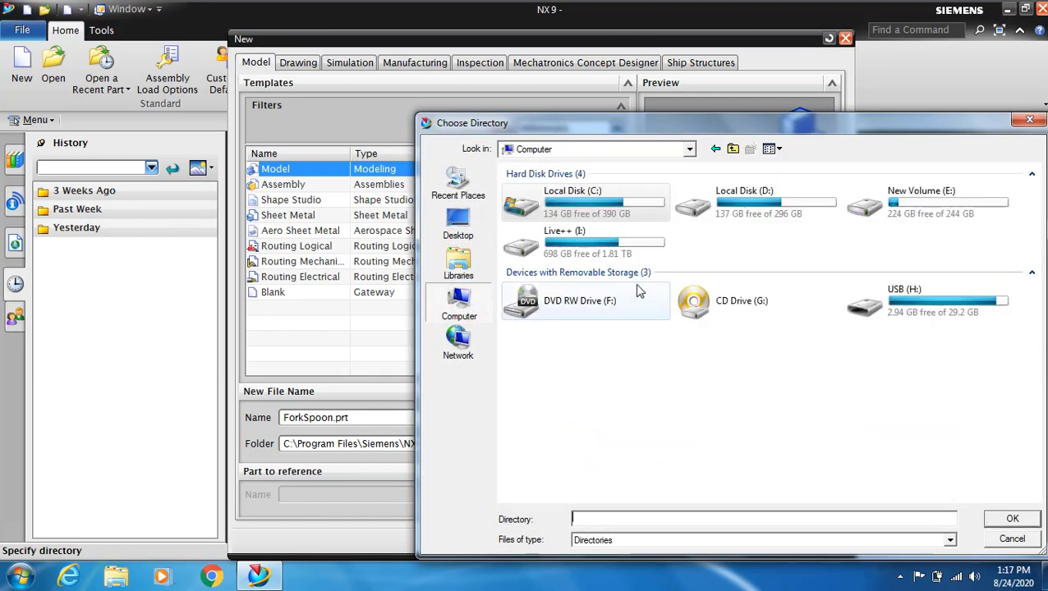
double_click(955, 213)
double_click(563, 231)
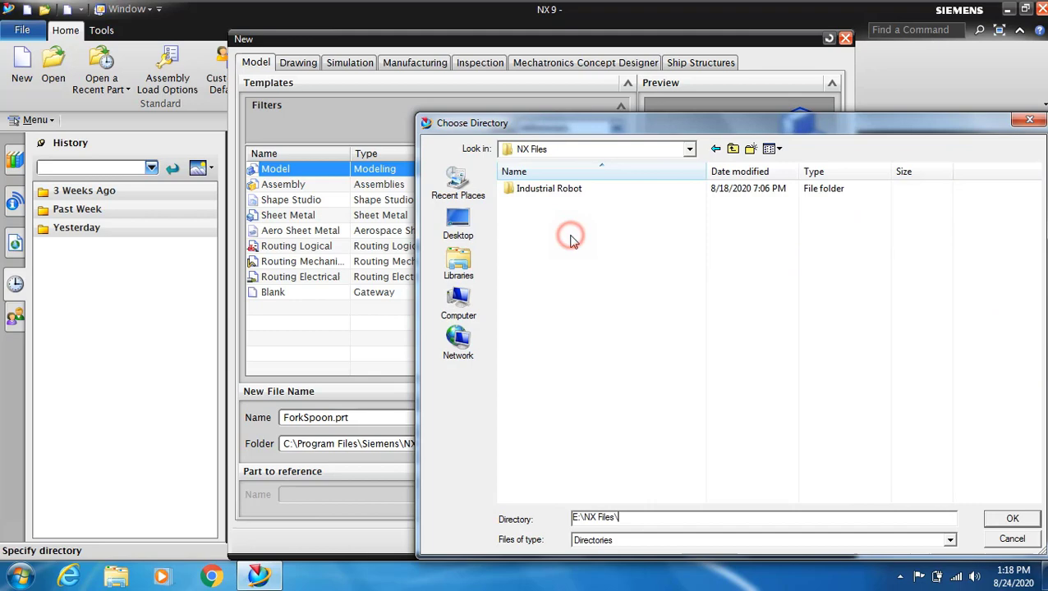
click(1009, 521)
click(761, 540)
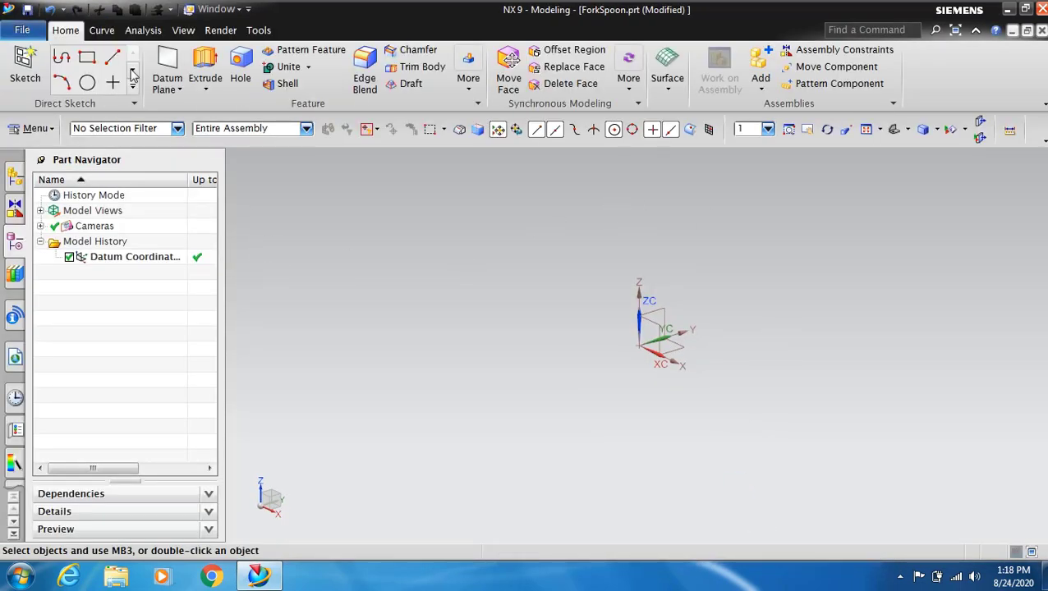
- Switch to the Front view and start a sketch on the XZ datum plane
click(182, 30)
click(86, 70)
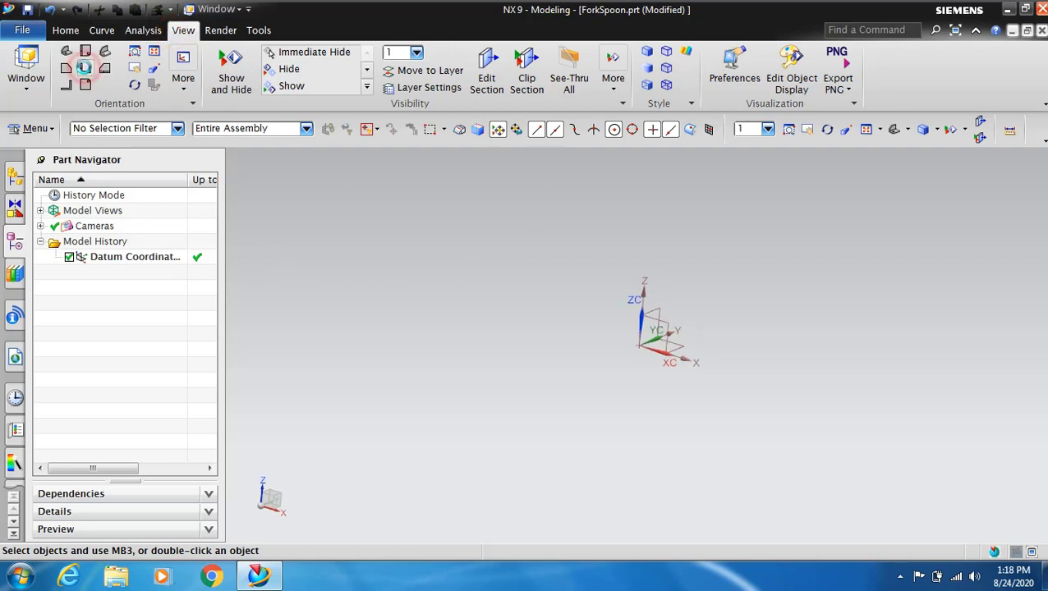
click(65, 31)
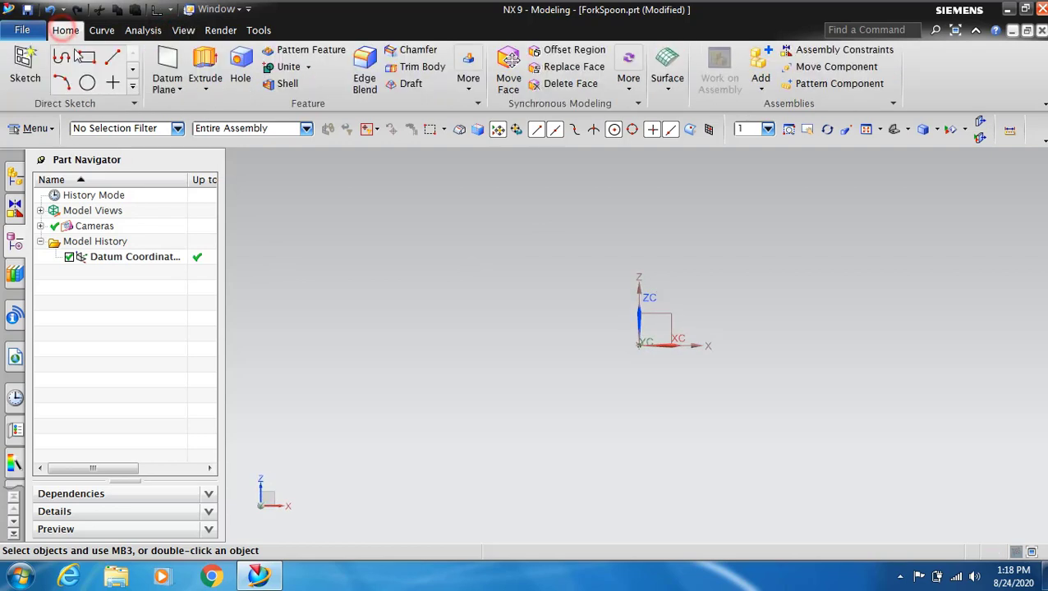
click(24, 70)
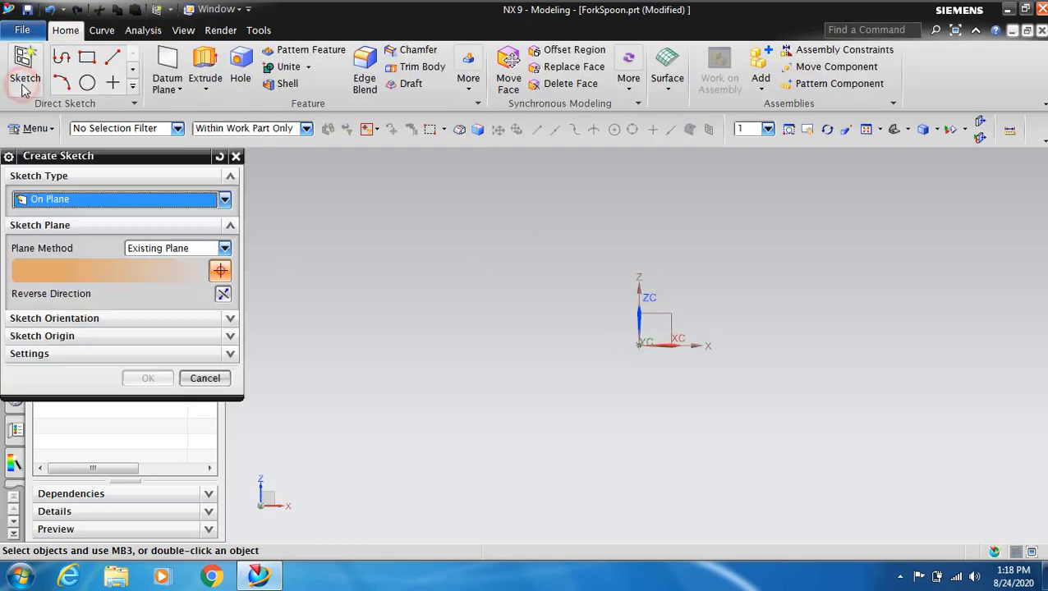
click(682, 315)
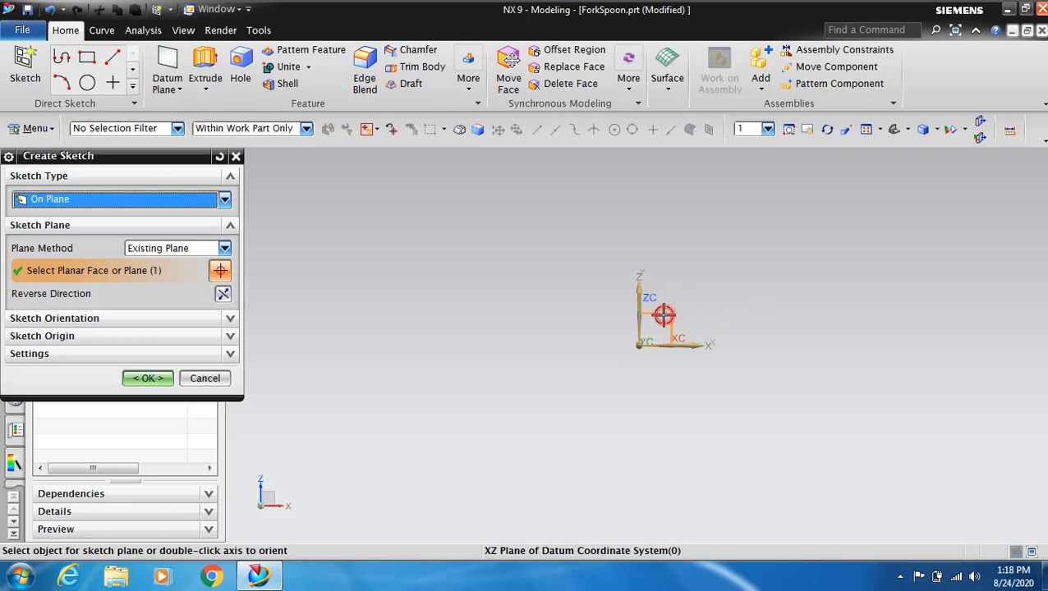
click(146, 379)
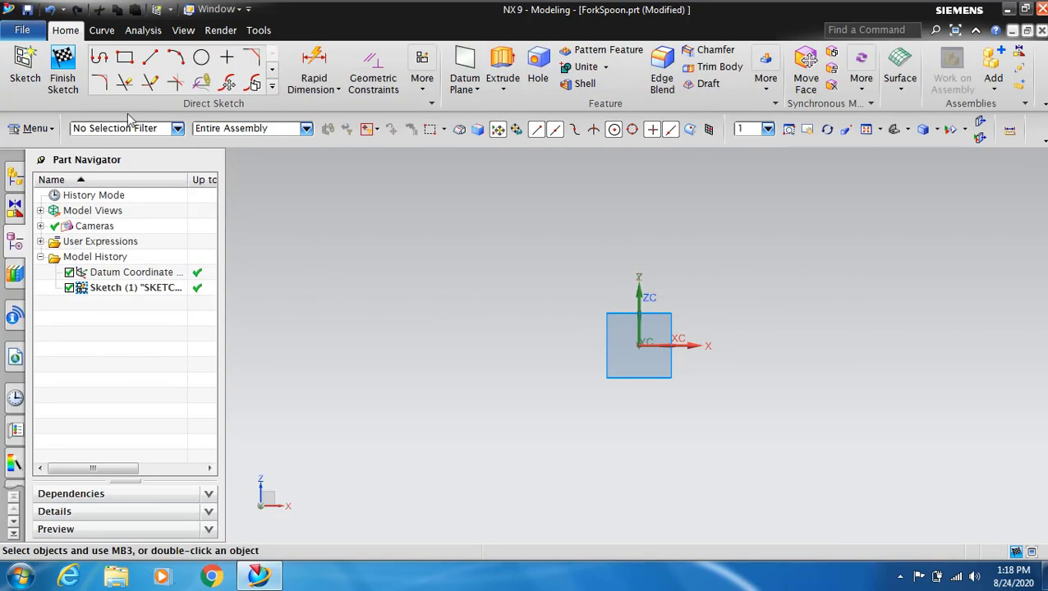
- Draw a centre-point rectangle at XC 0, YC 8, 170 wide and 16 high
click(124, 57)
click(75, 185)
text(8)
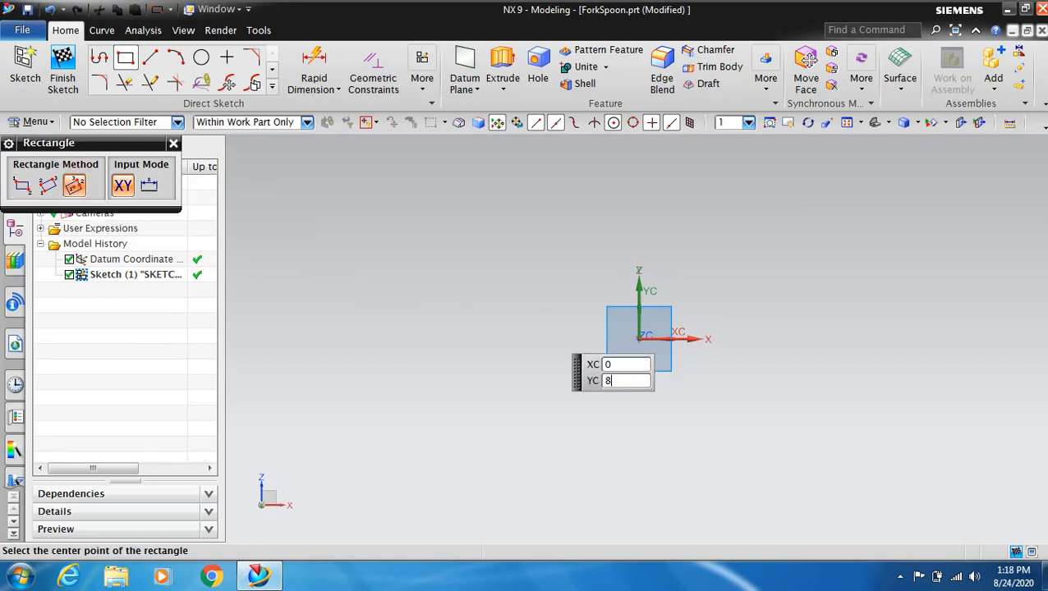
key(Return)
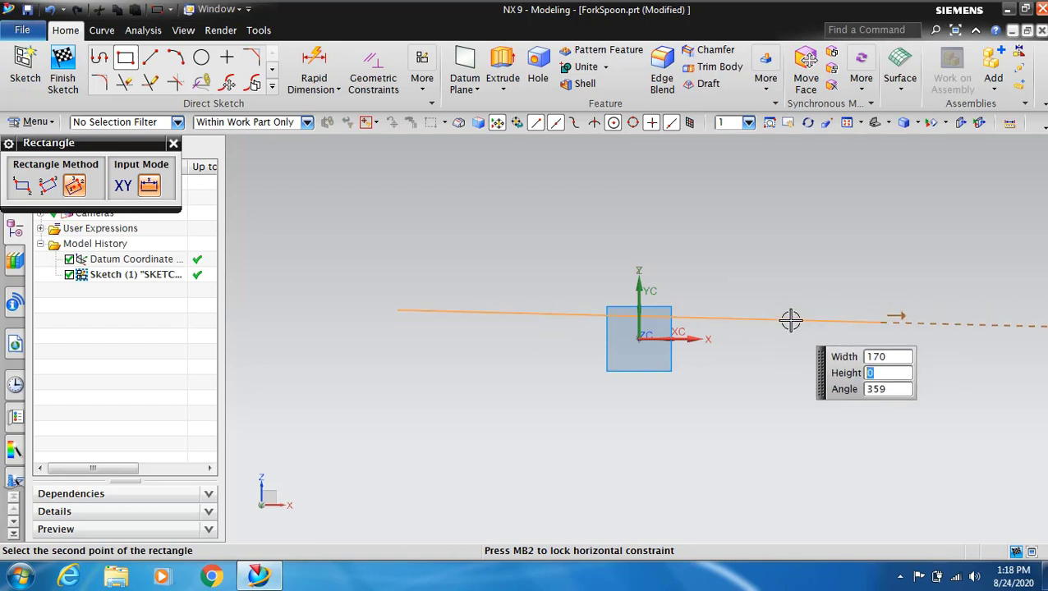
key(Tab)
click(879, 314)
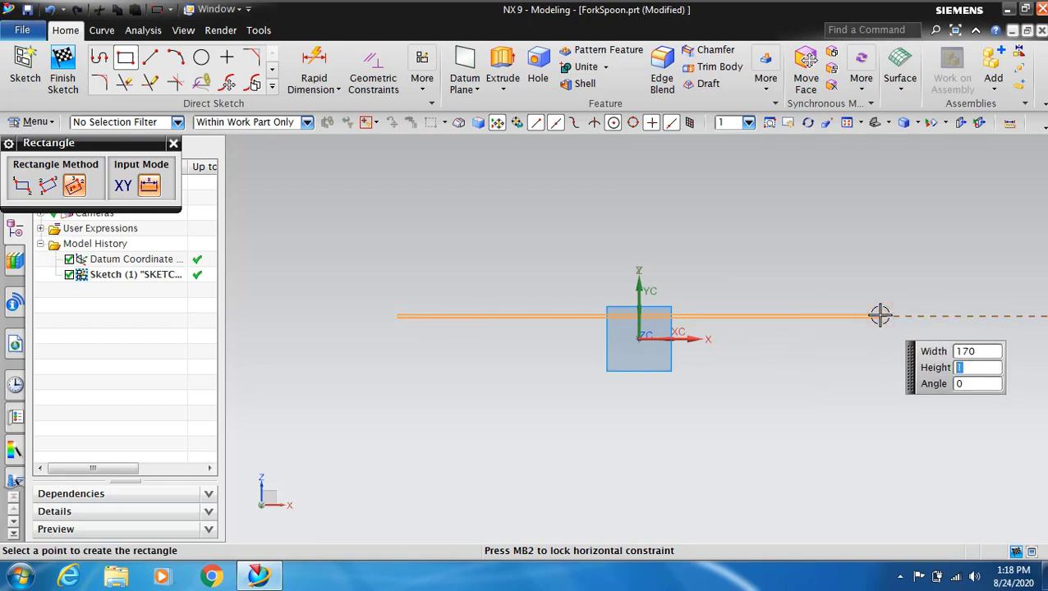
click(642, 338)
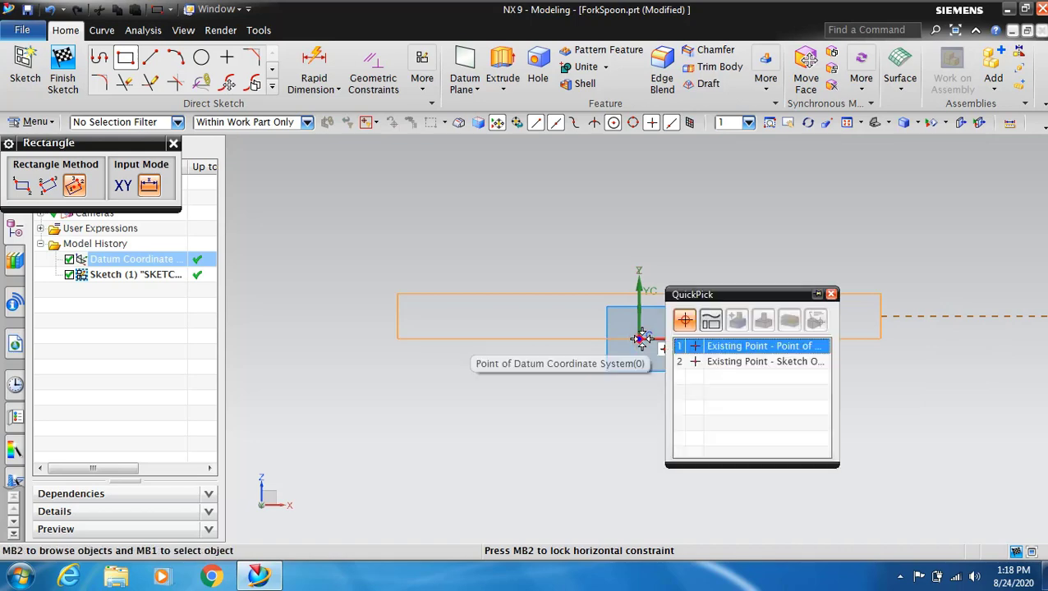
click(685, 346)
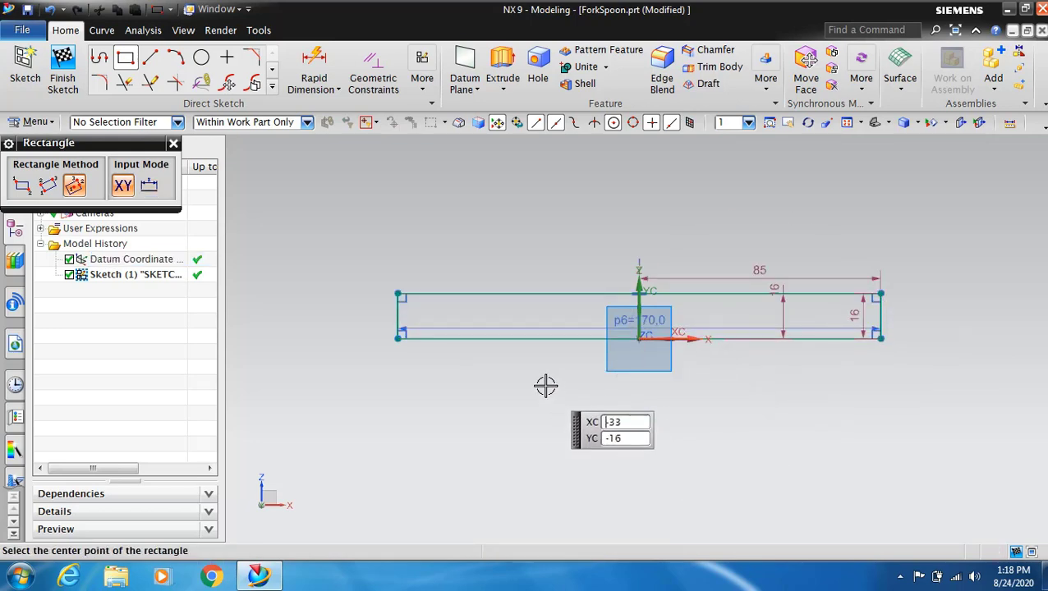
key(Escape)
- Convert the rectangle's top, left, bottom and right sides to reference lines
click(478, 302)
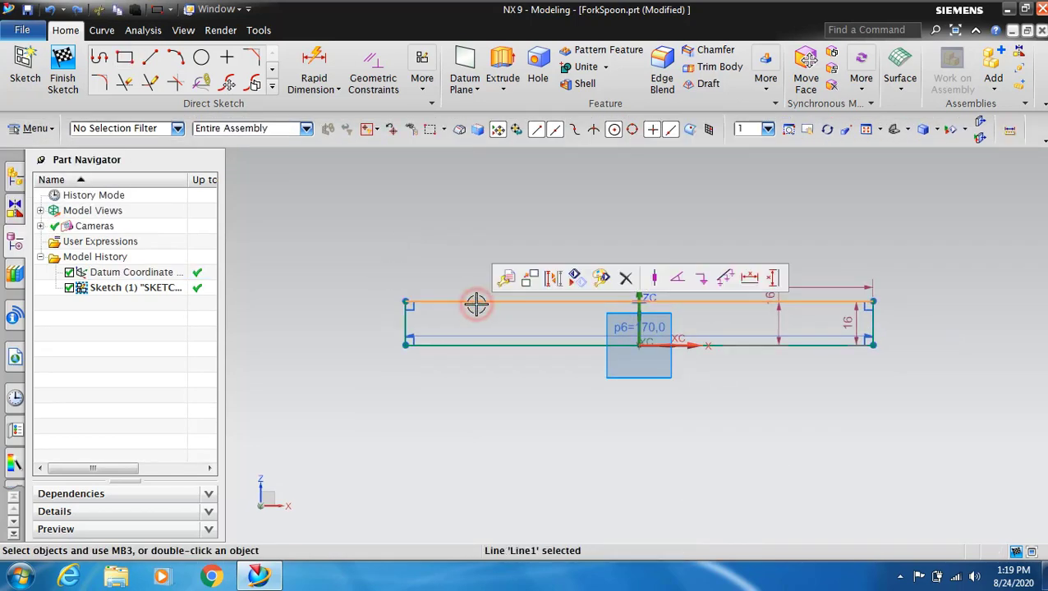
right_click(457, 299)
click(524, 184)
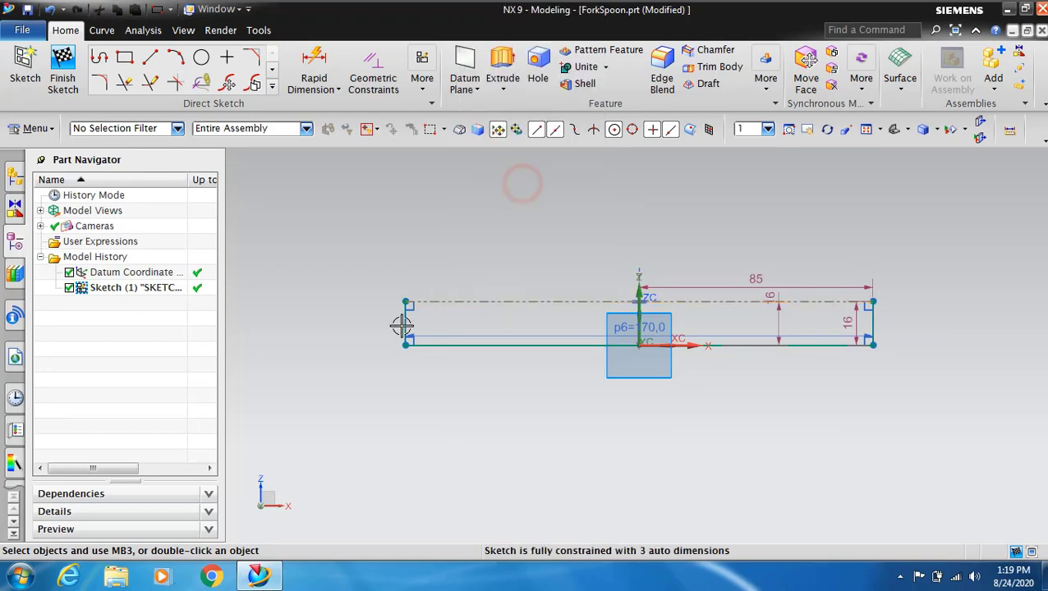
click(406, 323)
right_click(405, 322)
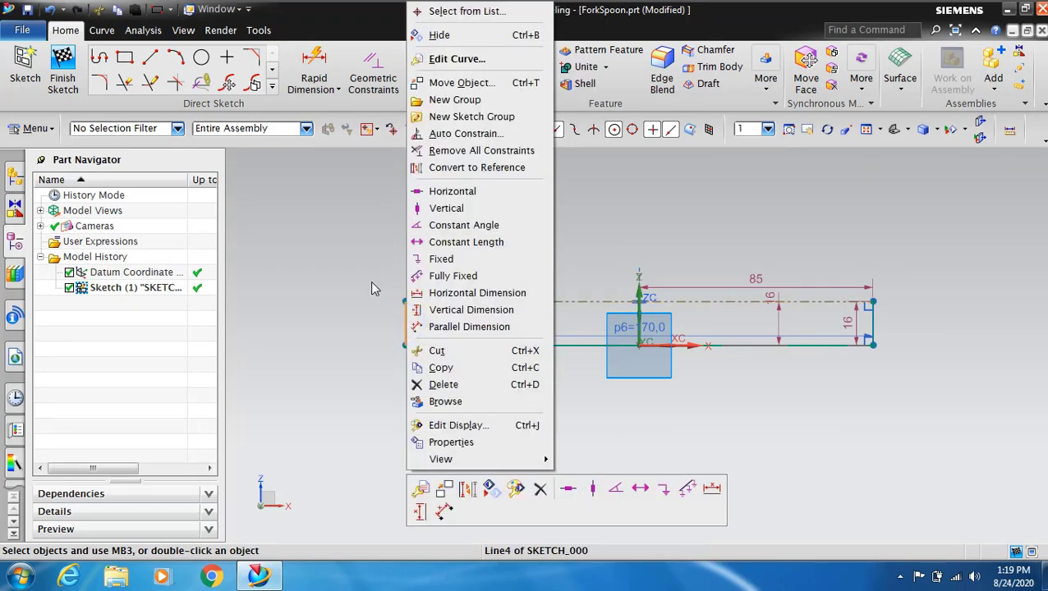
click(476, 167)
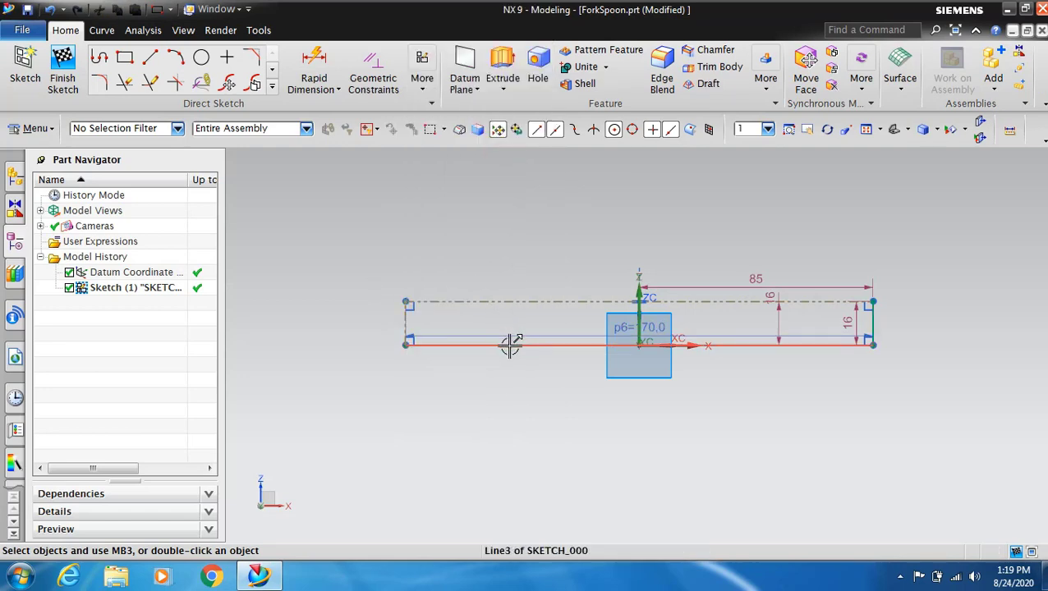
right_click(510, 346)
click(622, 165)
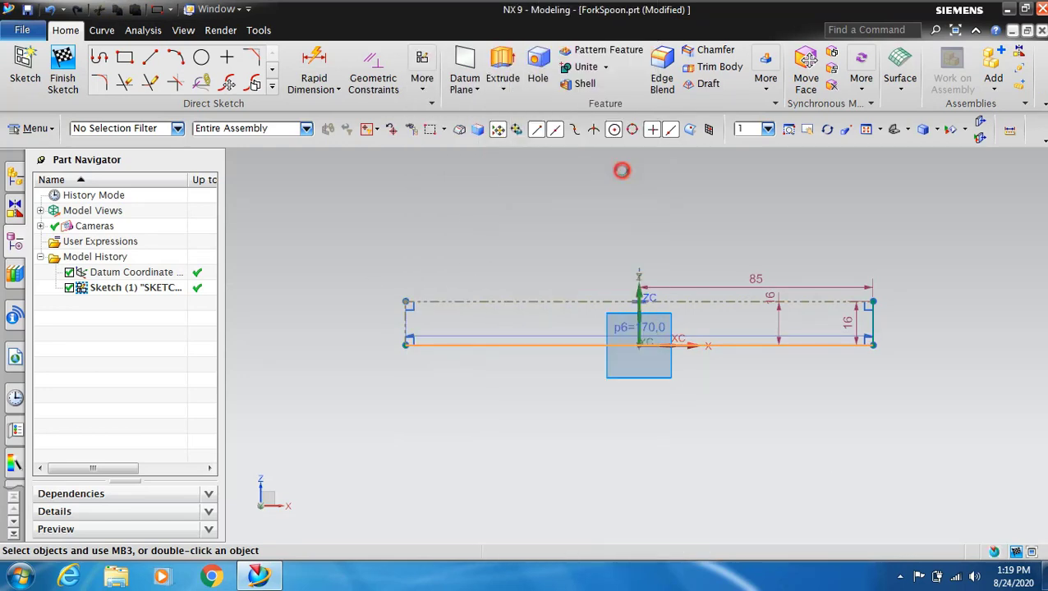
right_click(876, 319)
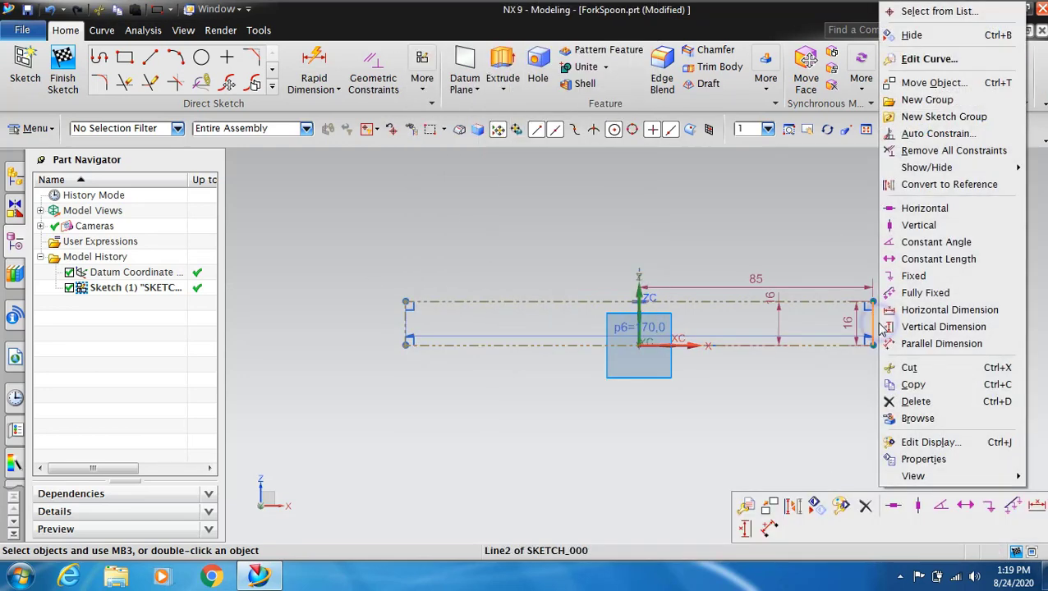
click(985, 186)
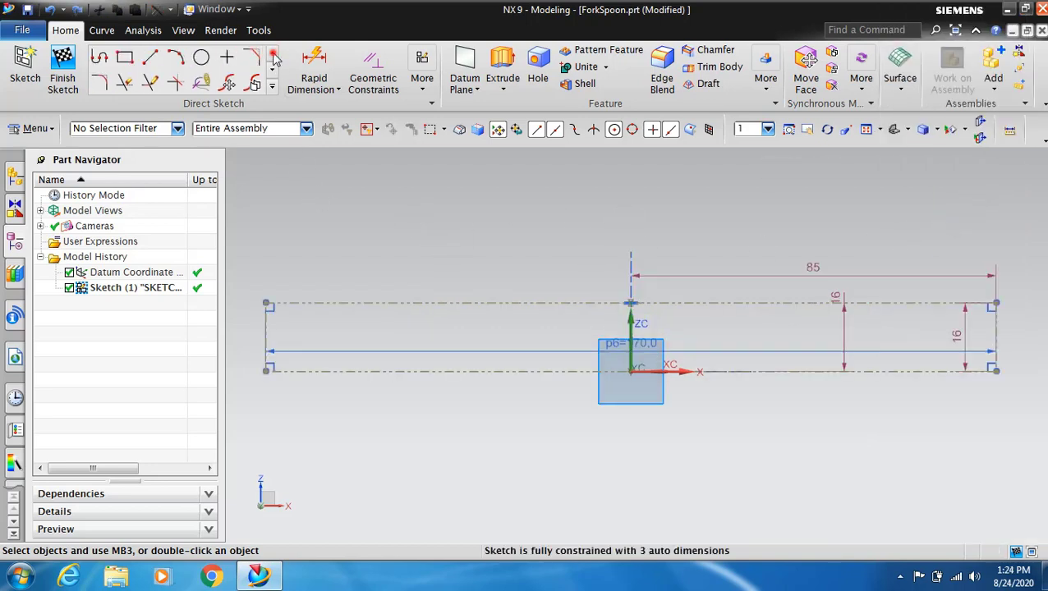
click(272, 51)
- Draw a six-point Through Points studio spline from the left side's midpoint to the right end
click(272, 72)
click(150, 86)
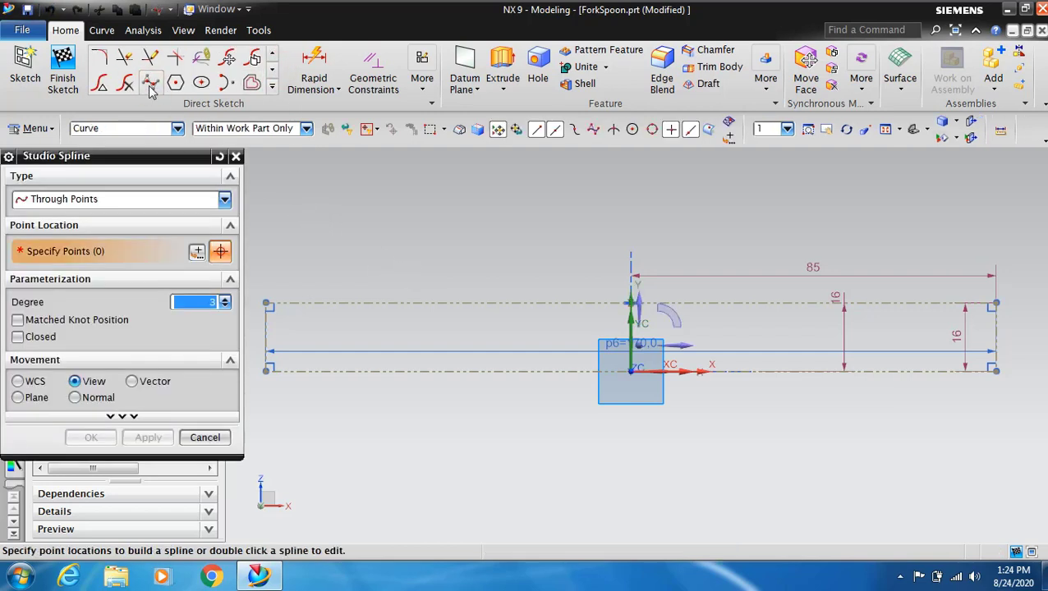
click(264, 336)
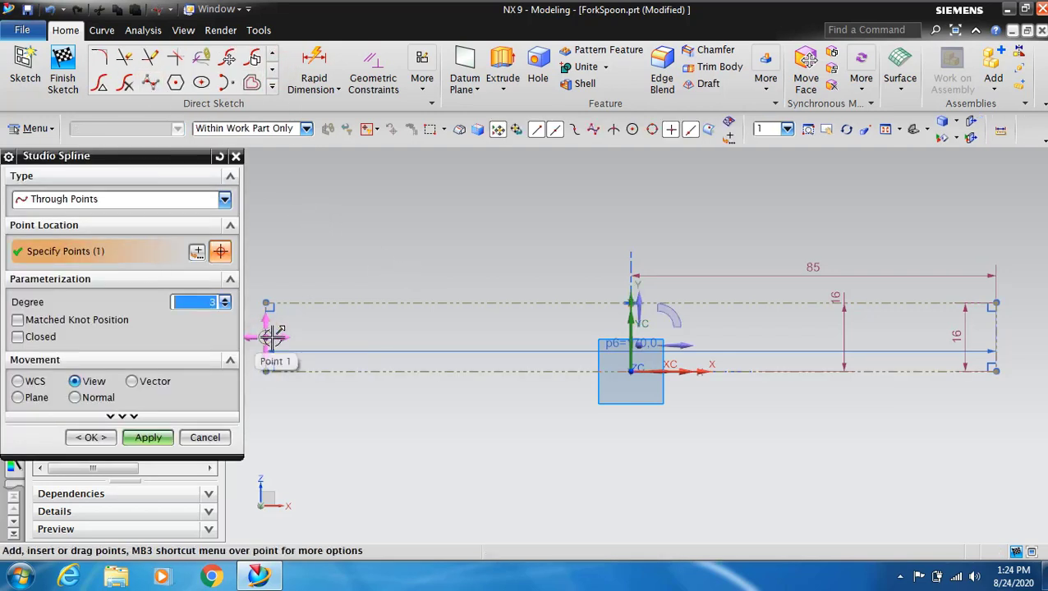
click(436, 371)
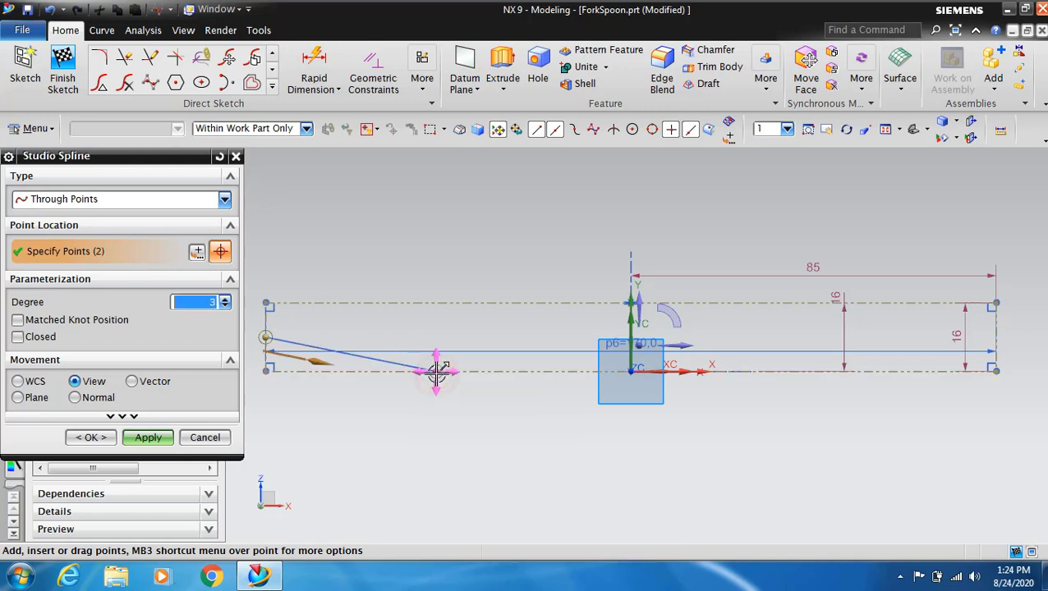
click(580, 328)
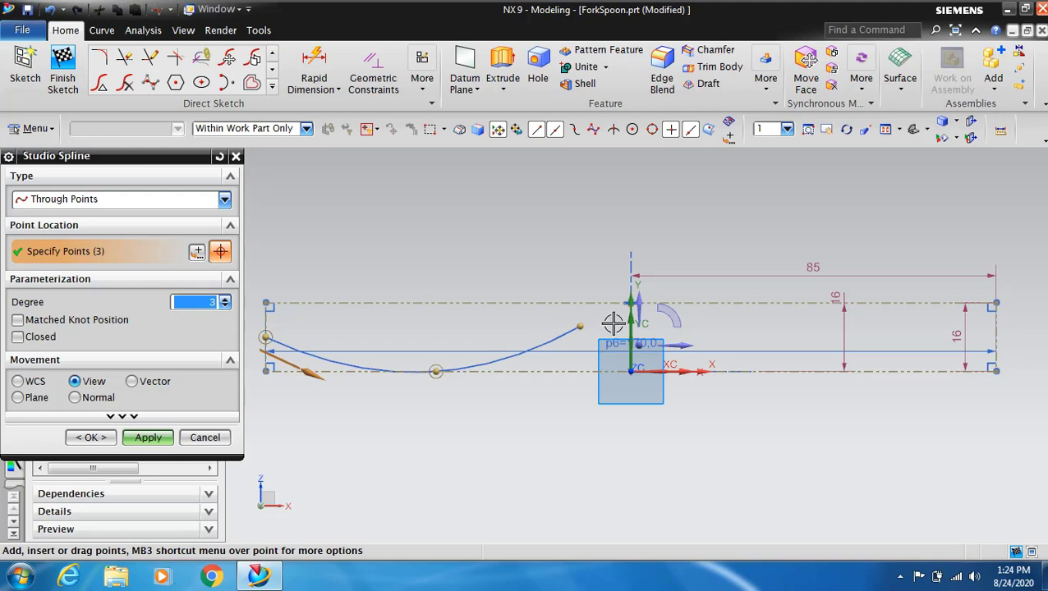
click(649, 318)
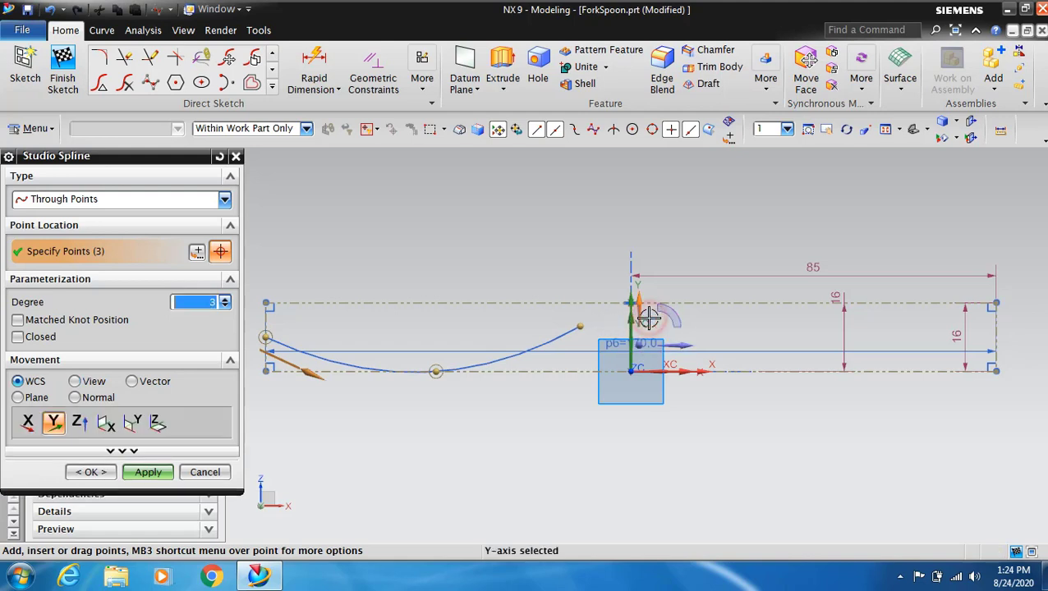
click(658, 321)
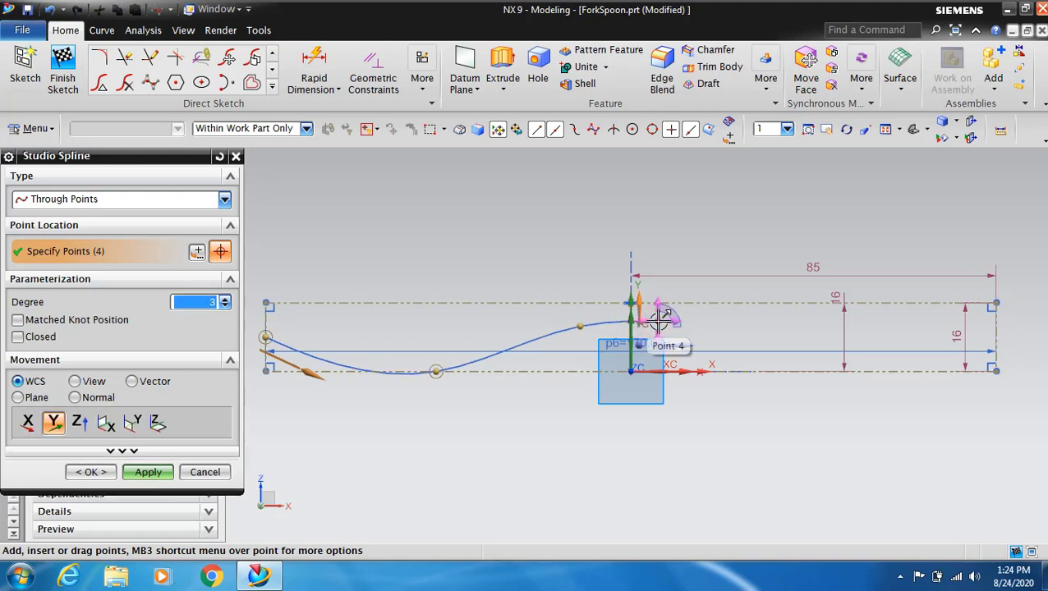
click(880, 372)
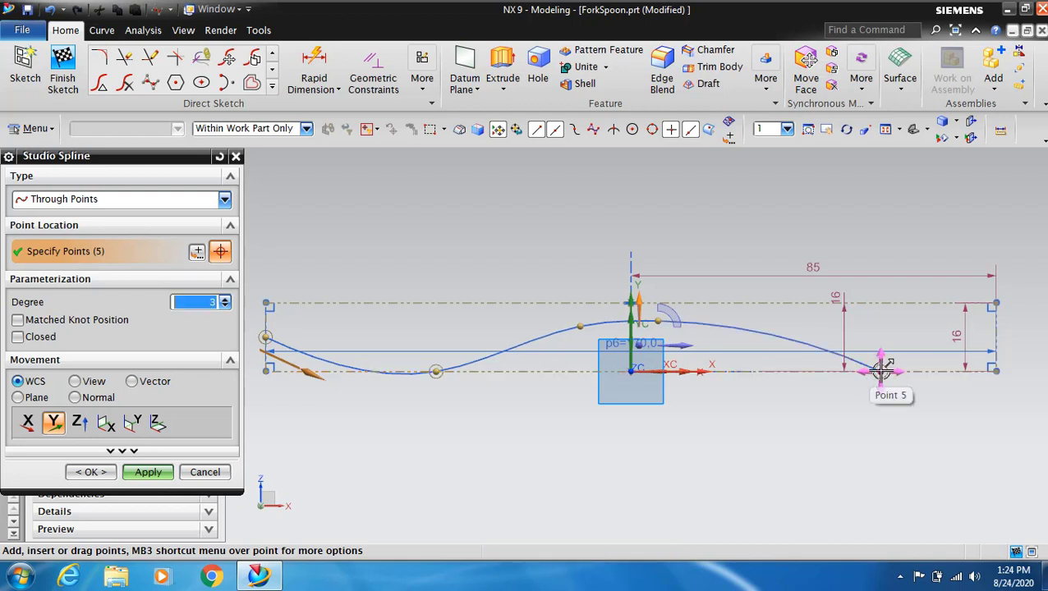
click(995, 355)
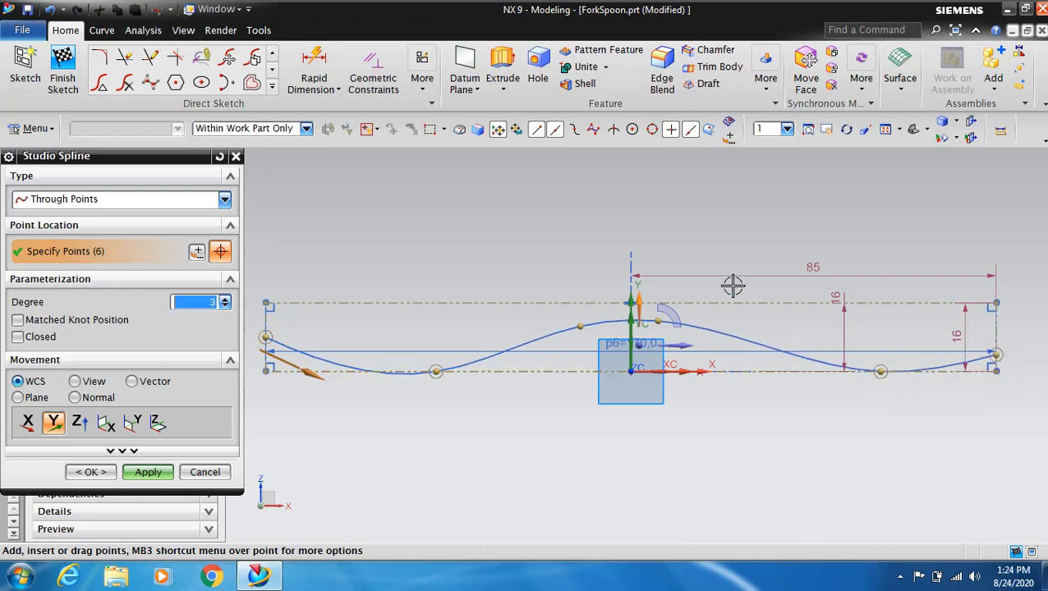
click(155, 474)
- Set spline dimensions p7 to 40 and p8 to 10
click(205, 475)
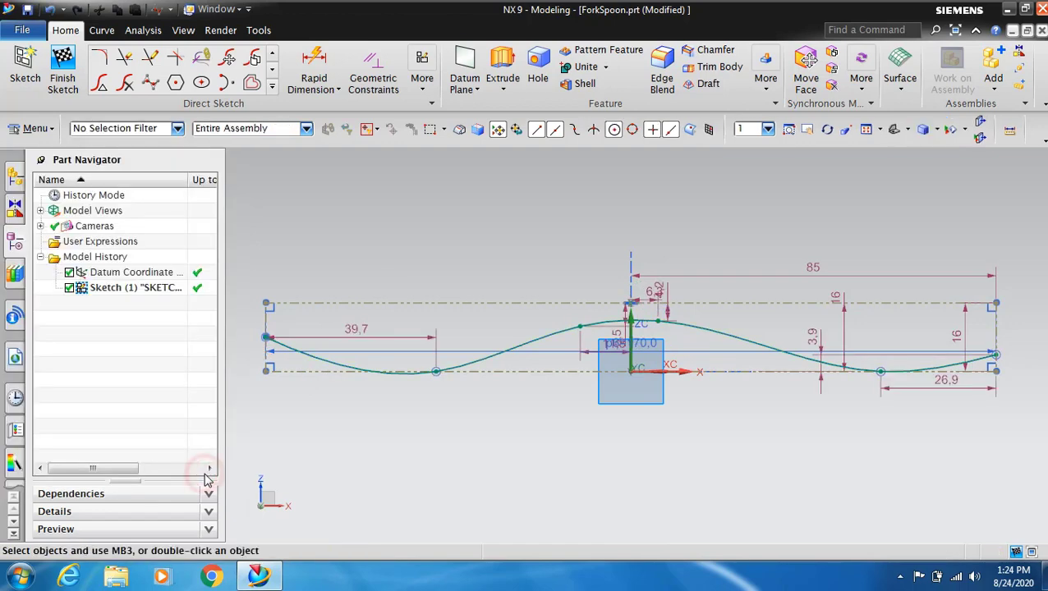
double_click(352, 331)
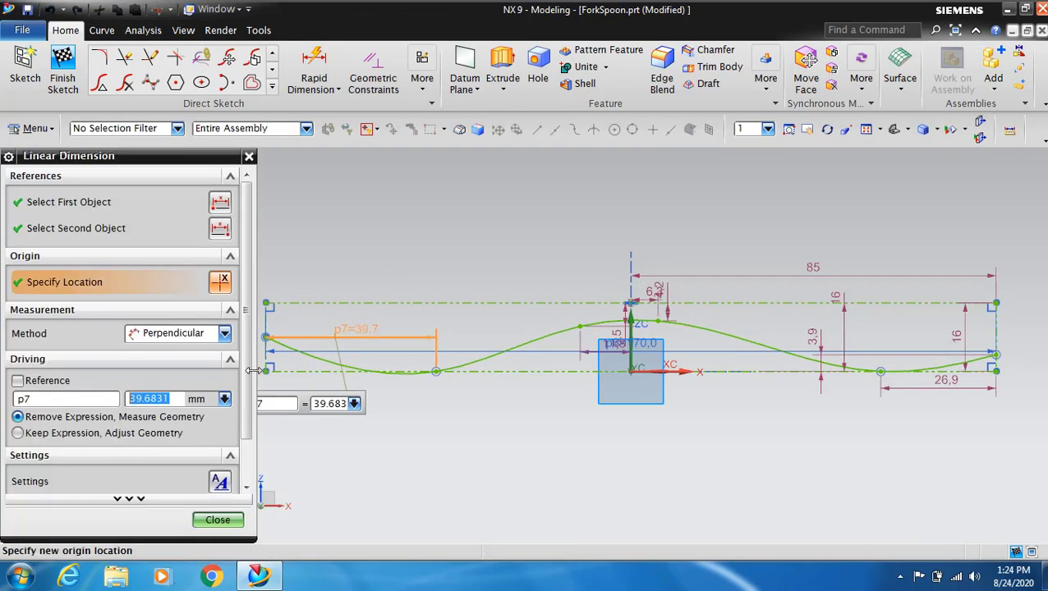
text(40)
key(Return)
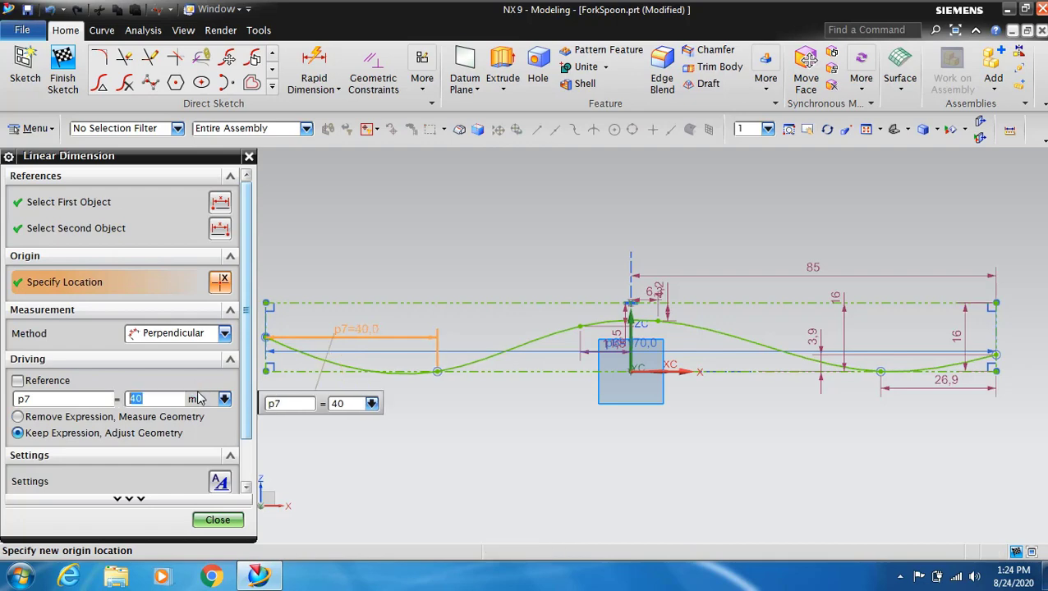
click(215, 520)
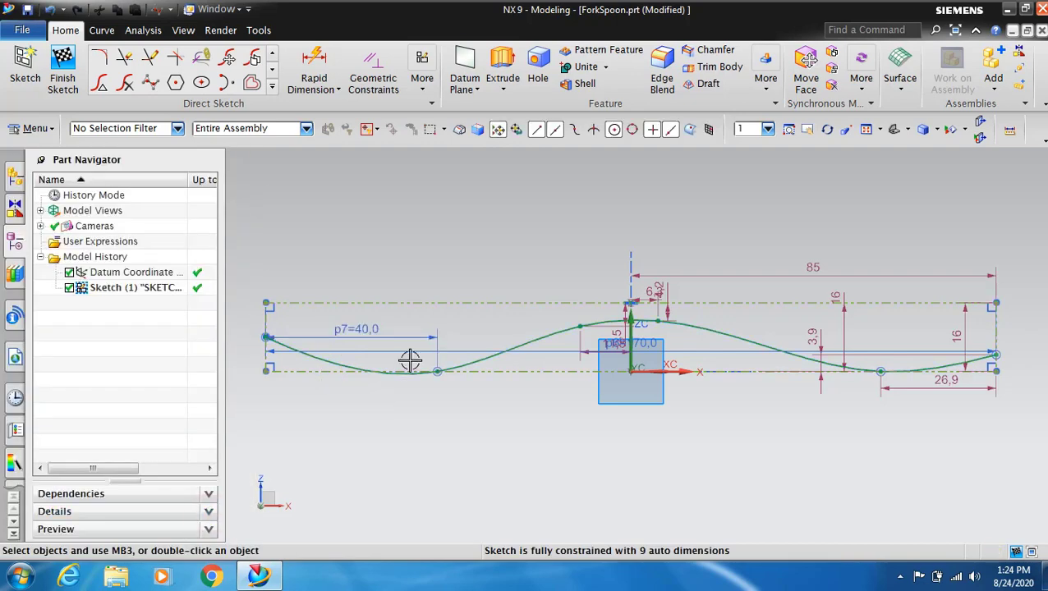
scroll(493, 378, up, 1)
scroll(569, 398, up, 2)
scroll(520, 385, up, 1)
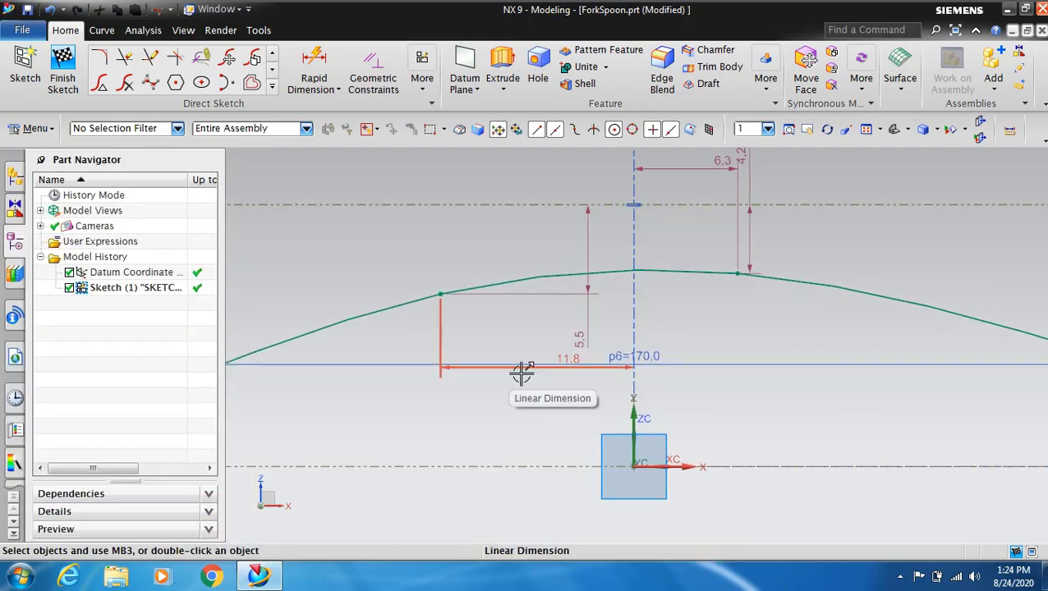
double_click(502, 367)
text(10)
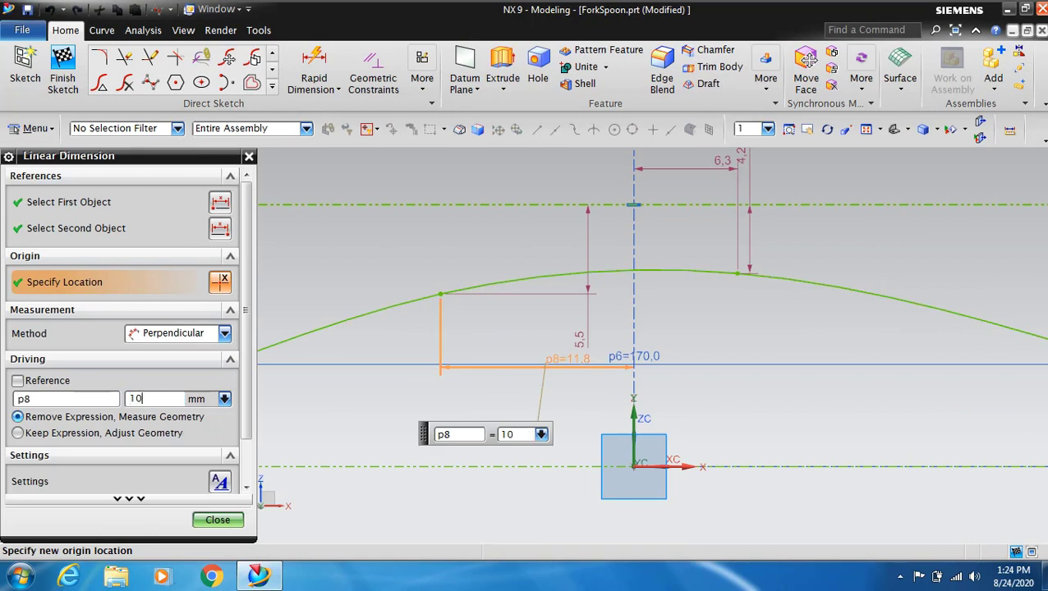
click(182, 432)
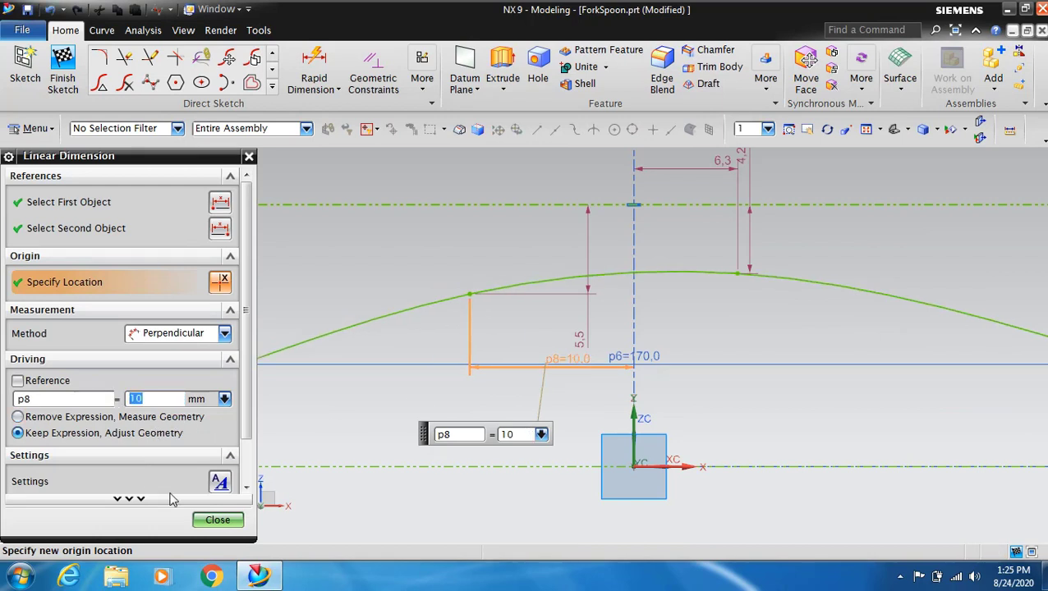
click(209, 522)
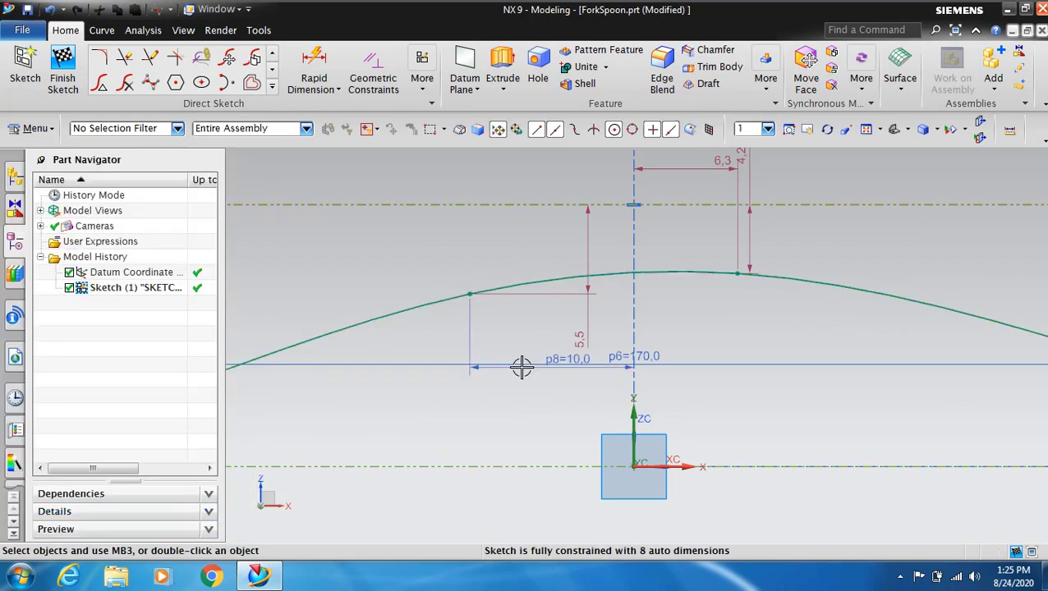
- Set the peak spline dimensions p9 to 5, p10 to 4 and p11 to 4.5
double_click(590, 297)
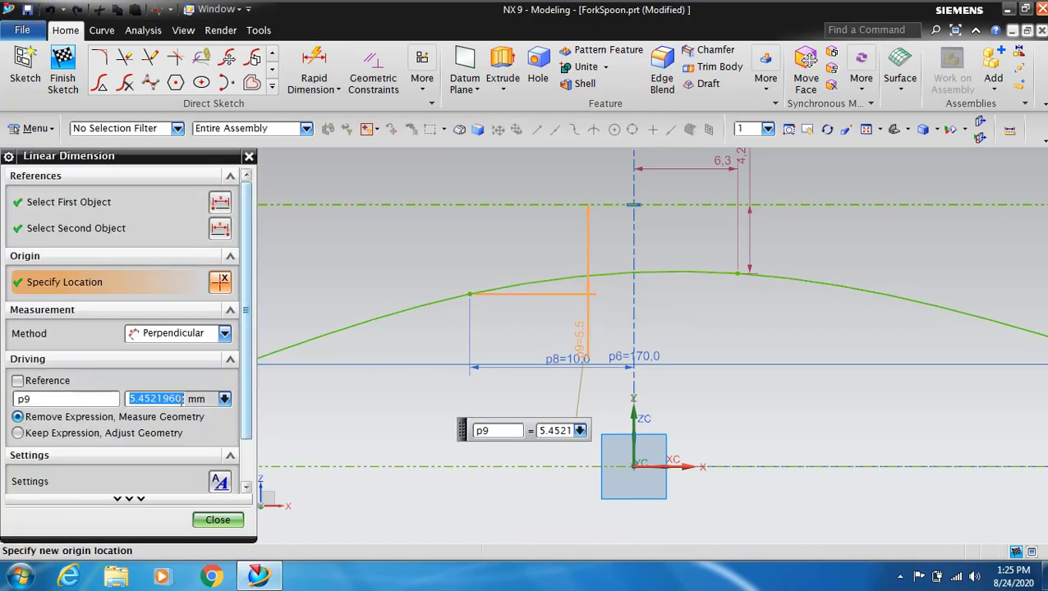
text(5)
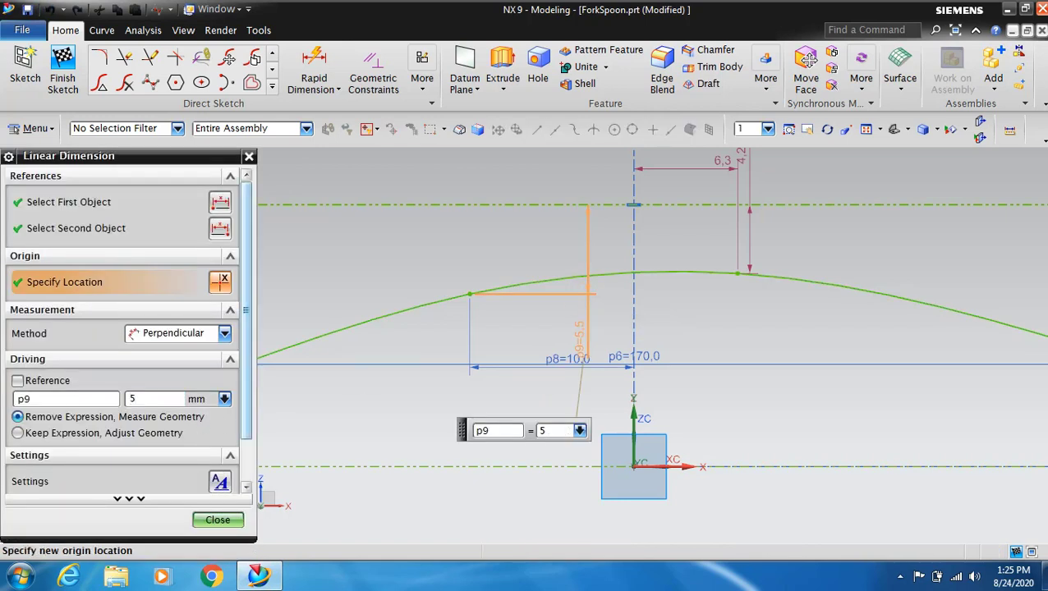
key(Return)
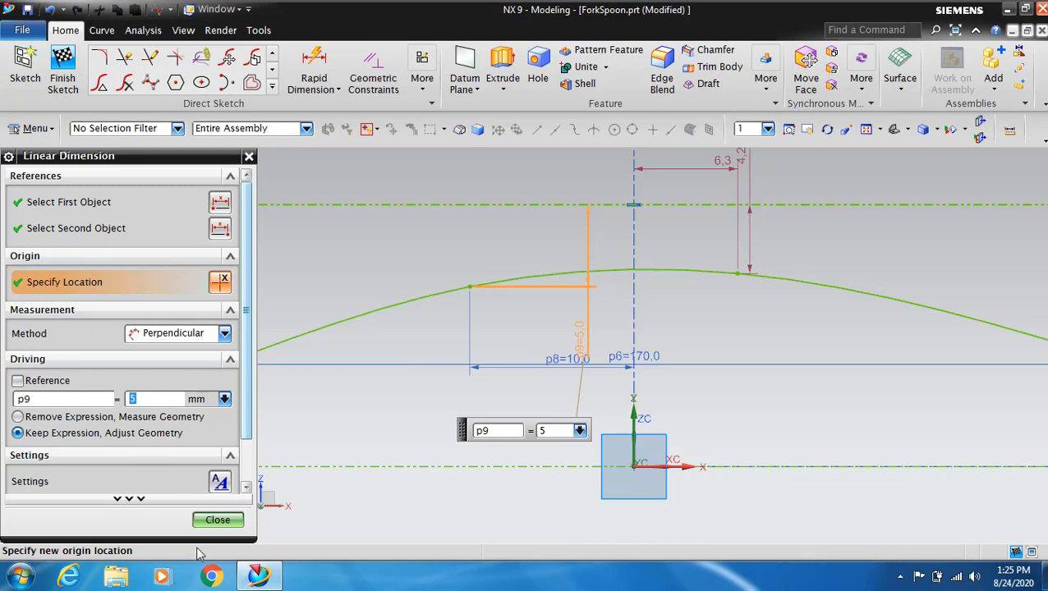
click(218, 520)
middle_drag(735, 355, 748, 370)
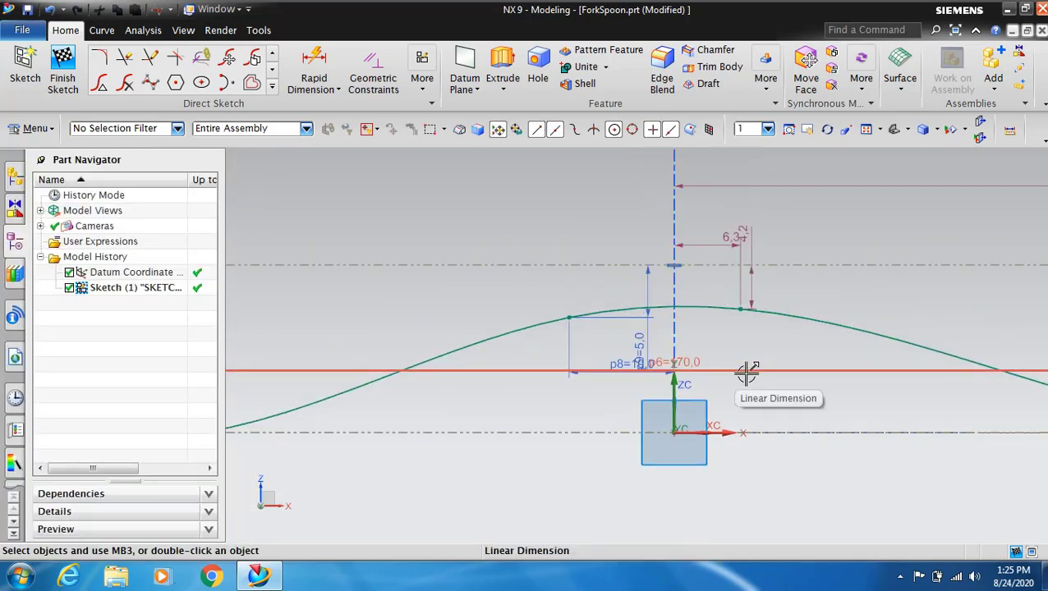
double_click(715, 238)
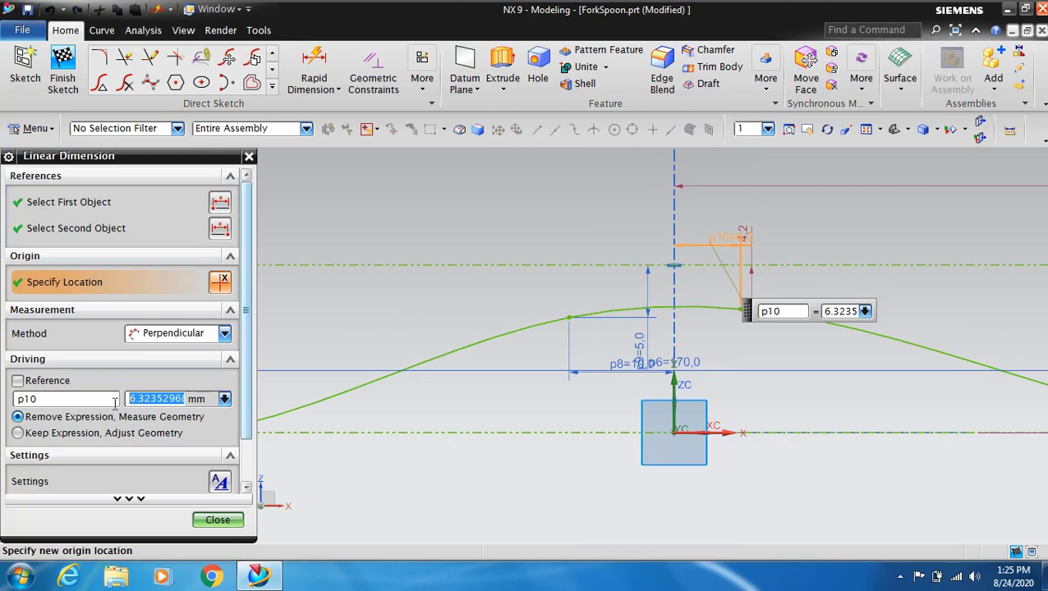
text(4)
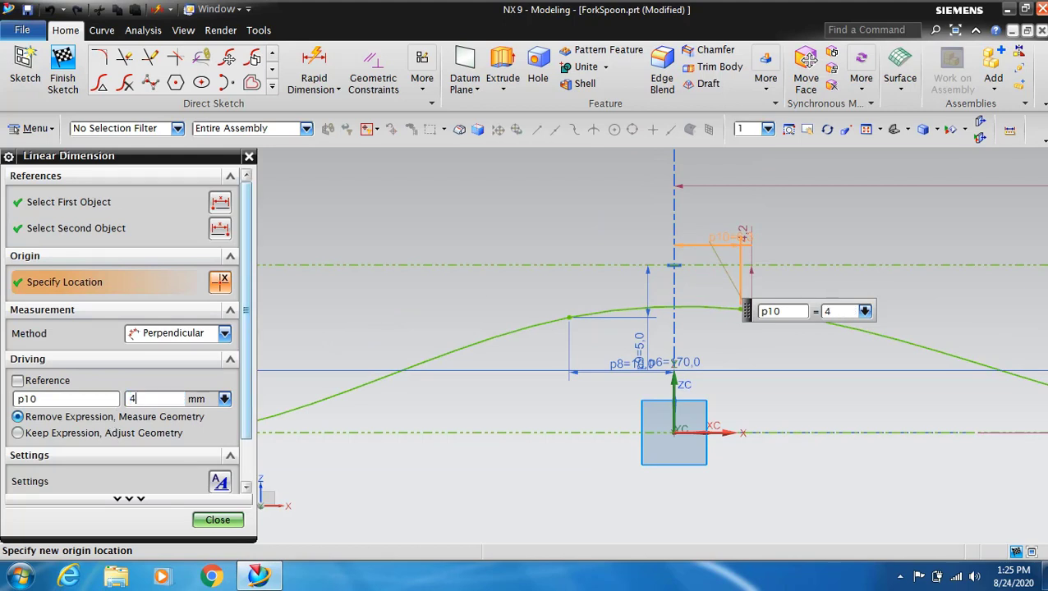
key(Return)
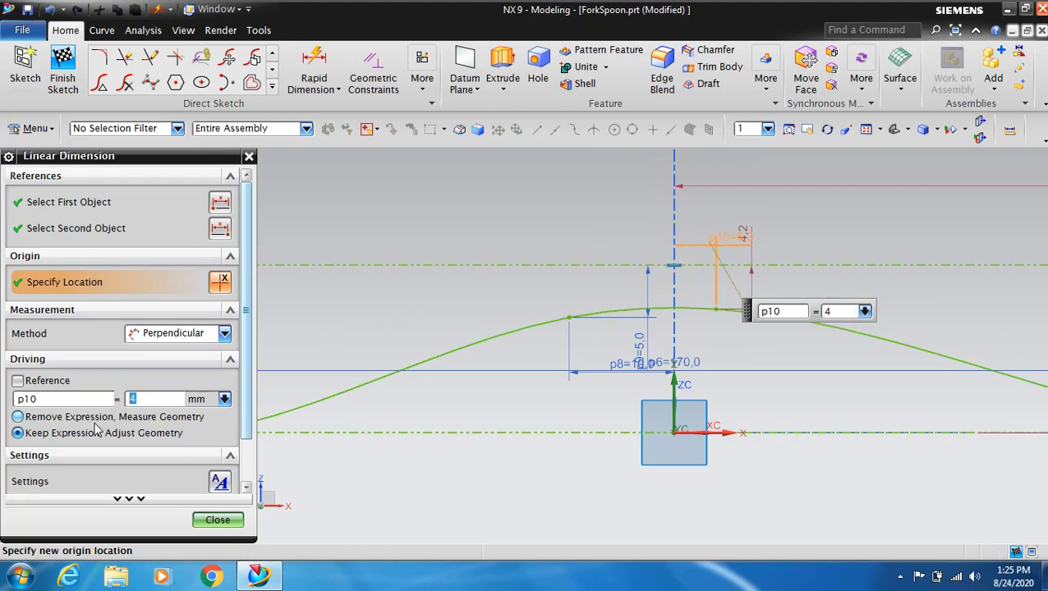
click(218, 520)
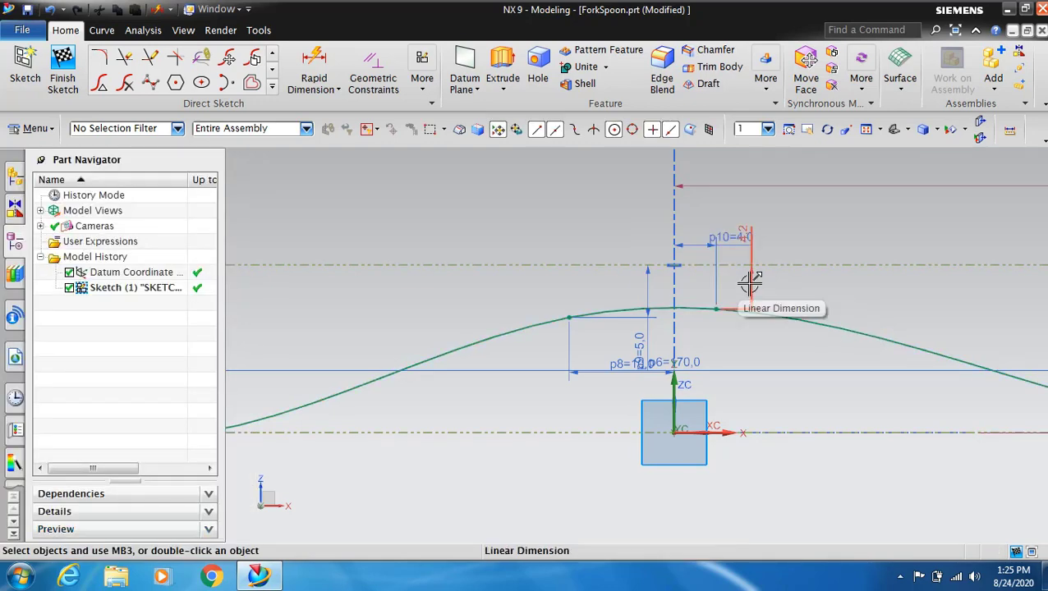
double_click(772, 344)
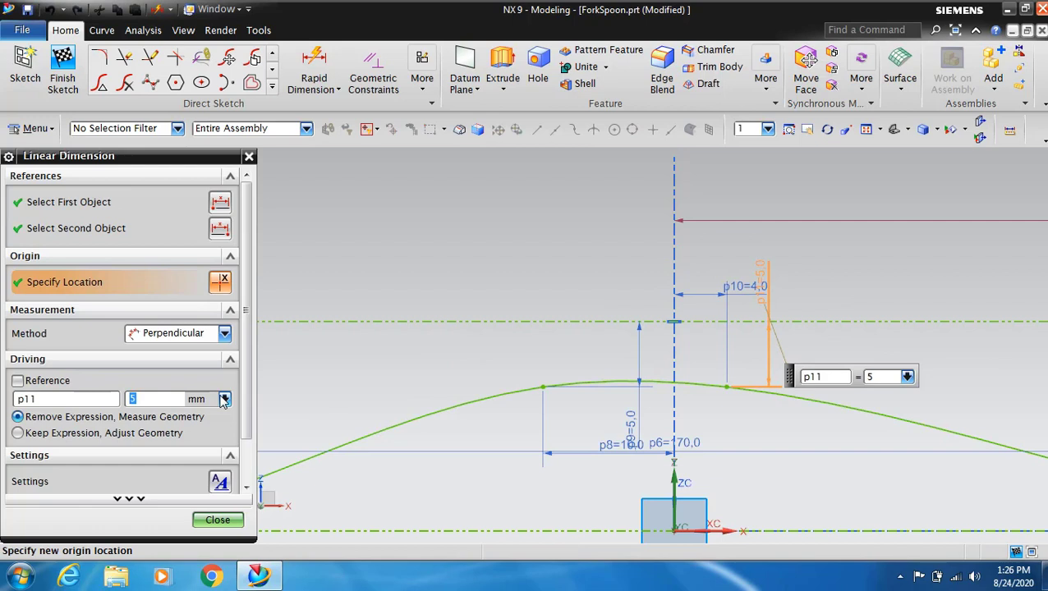
text(4.5)
key(Return)
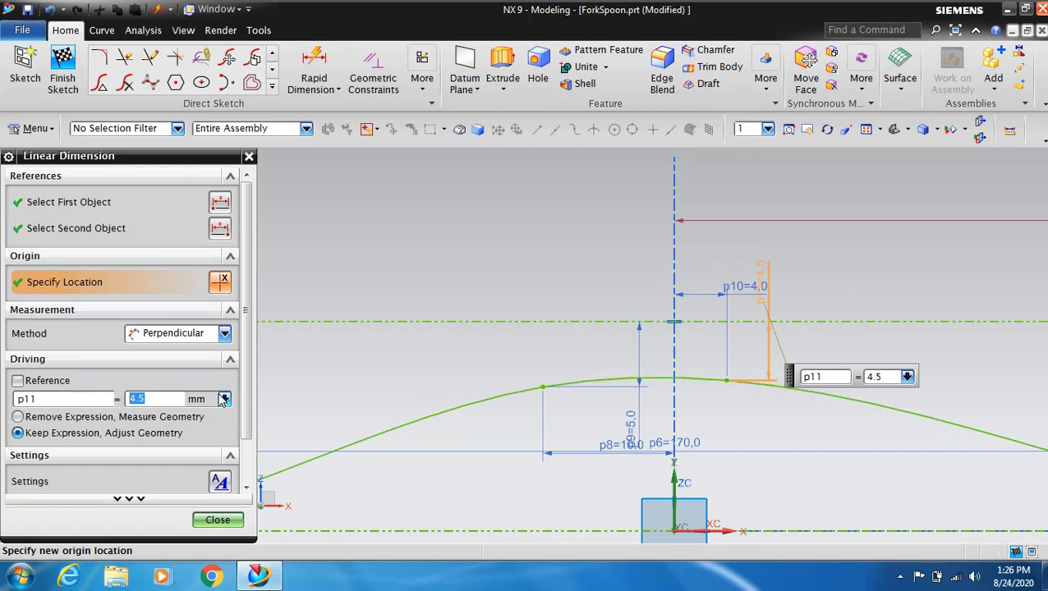
click(217, 520)
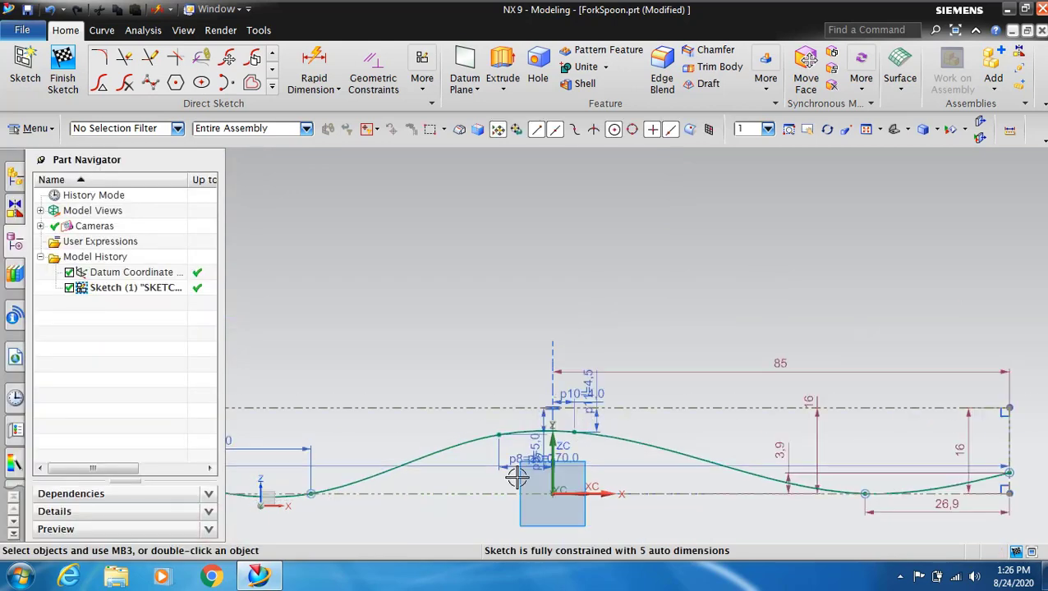
- Set the right-slope spline dimension p12 to 2.5
scroll(856, 489, up, 4)
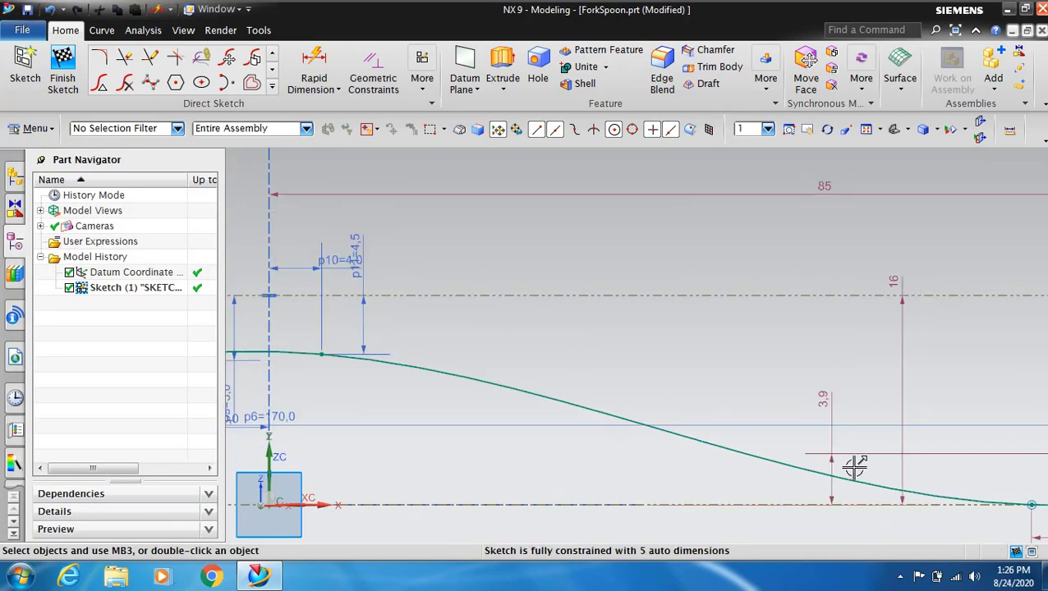
double_click(835, 454)
text(2.5)
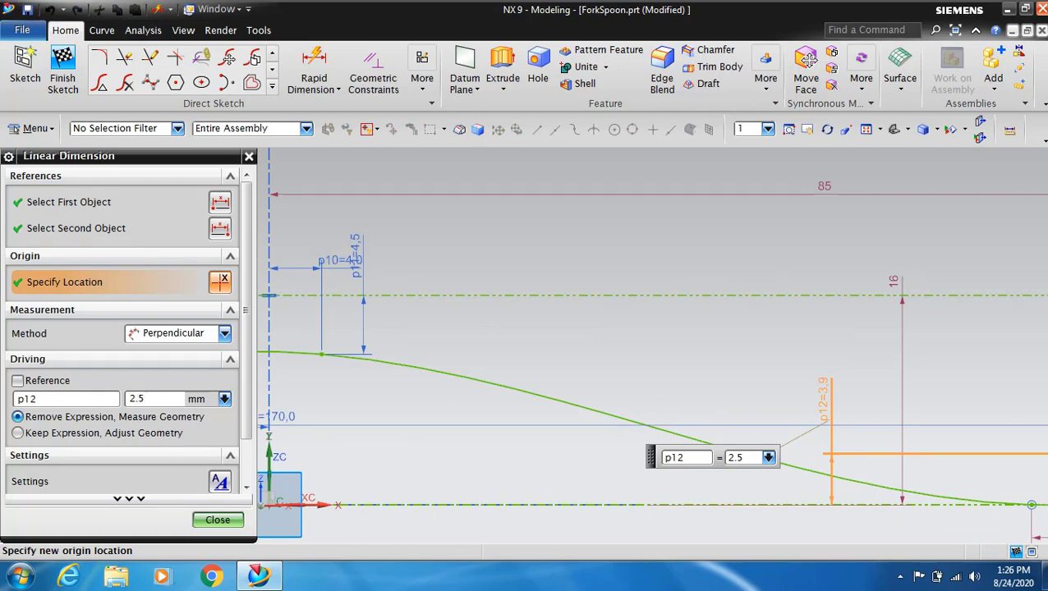
key(Return)
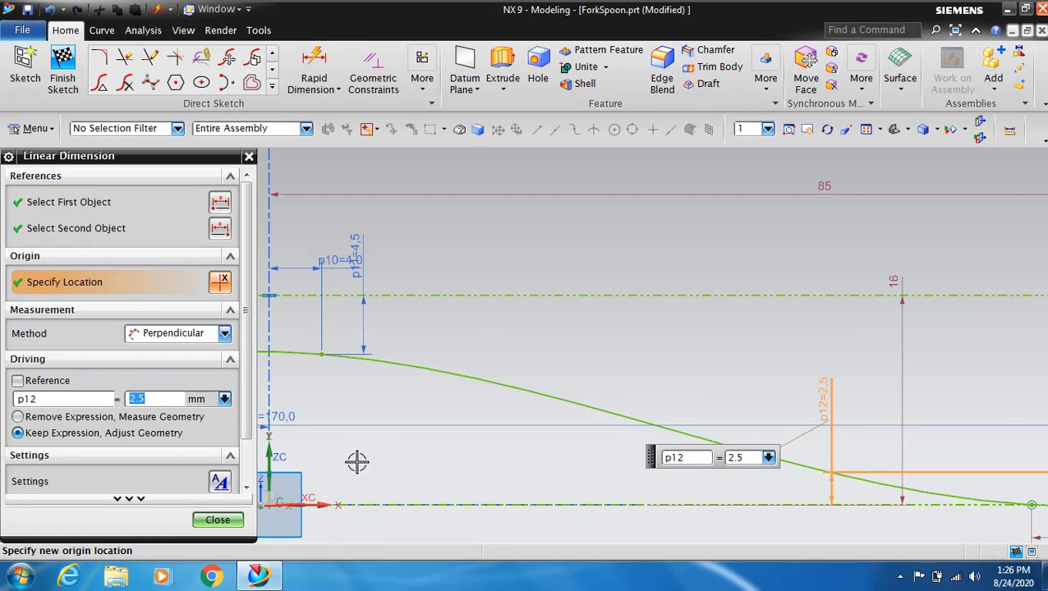
click(227, 529)
- Set the right-end spline dimension p13 to 20 and fit the whole sketch in view
scroll(885, 445, down, 2)
scroll(945, 460, down, 2)
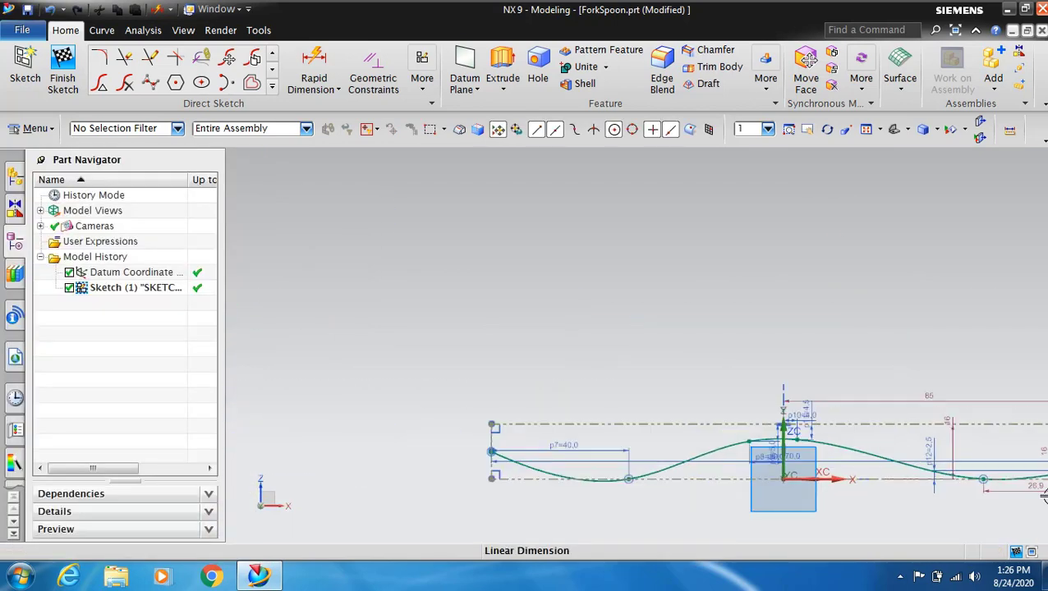
shift+middle_drag(873, 293, 601, 225)
scroll(699, 502, up, 2)
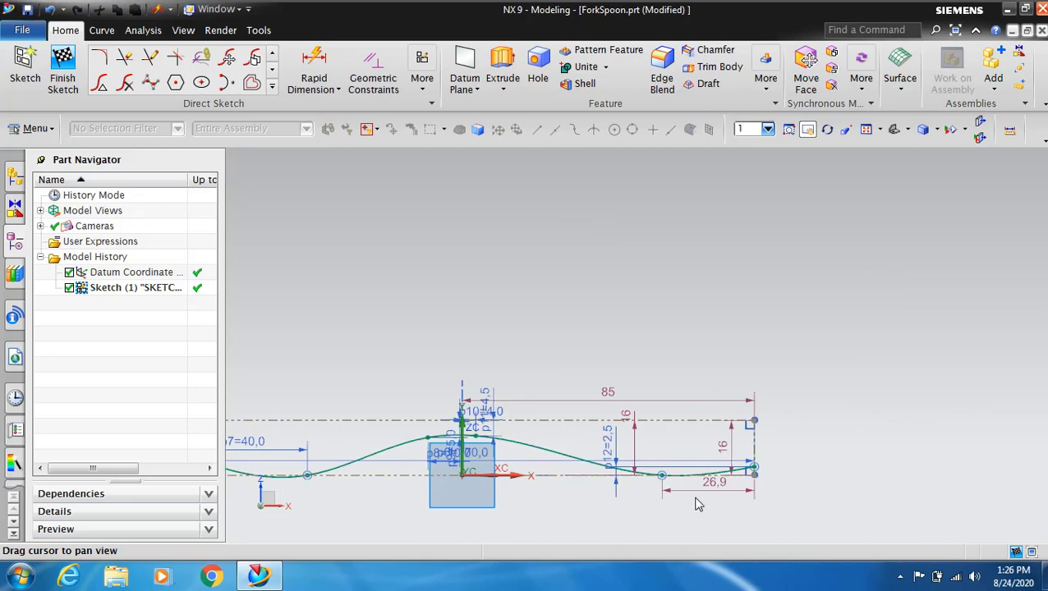
scroll(705, 505, up, 2)
double_click(757, 468)
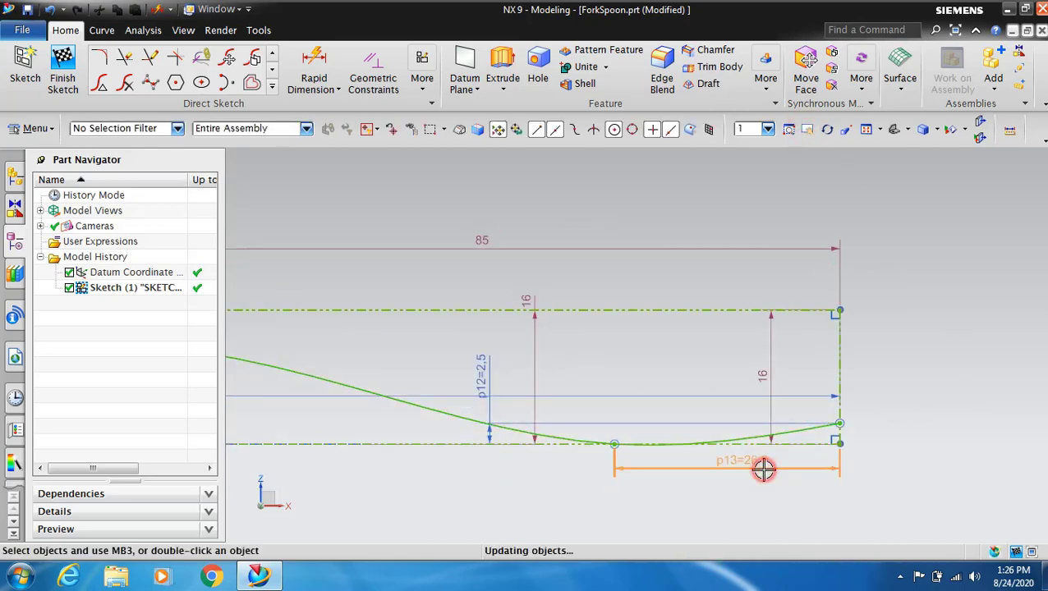
text(20)
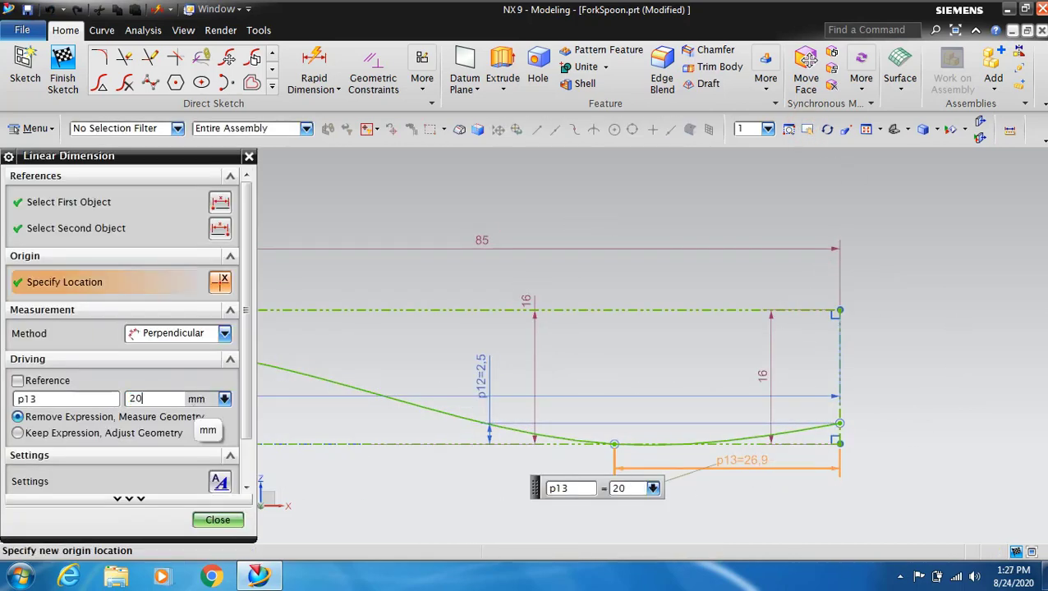
key(Return)
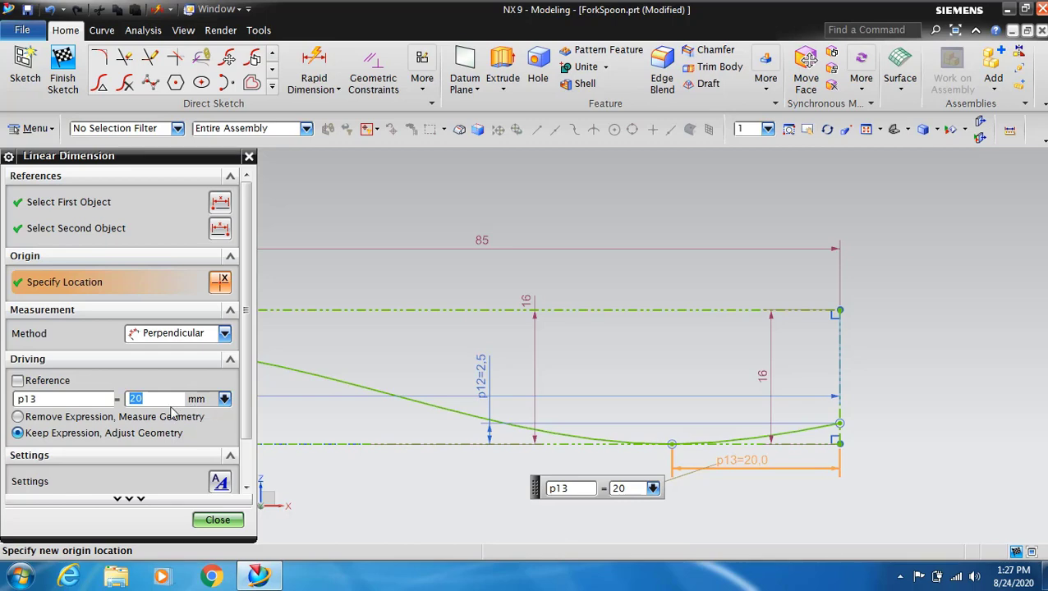
click(218, 519)
scroll(556, 498, up, 3)
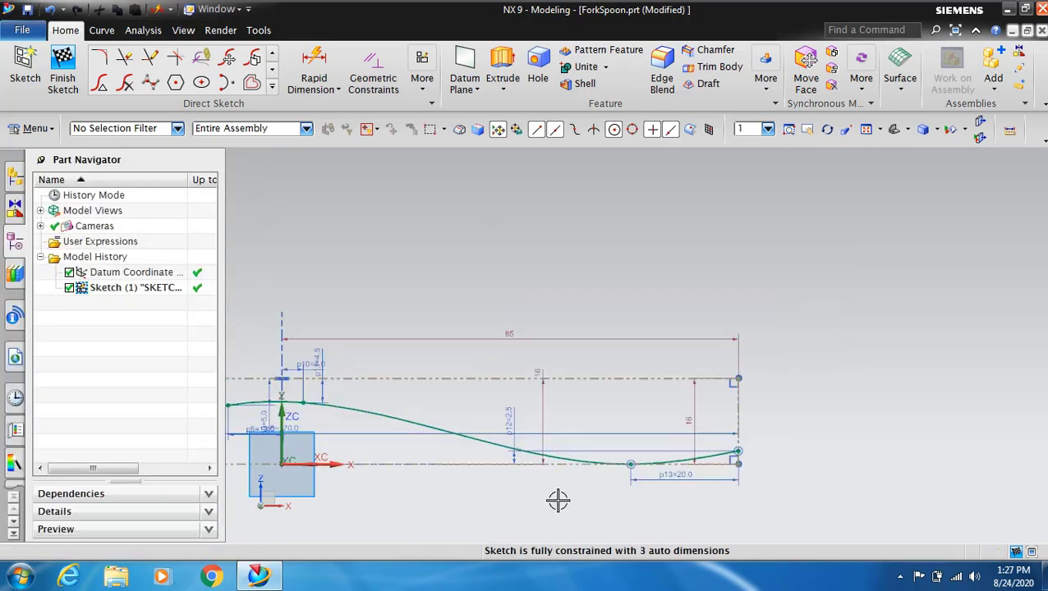
scroll(406, 497, up, 3)
click(867, 132)
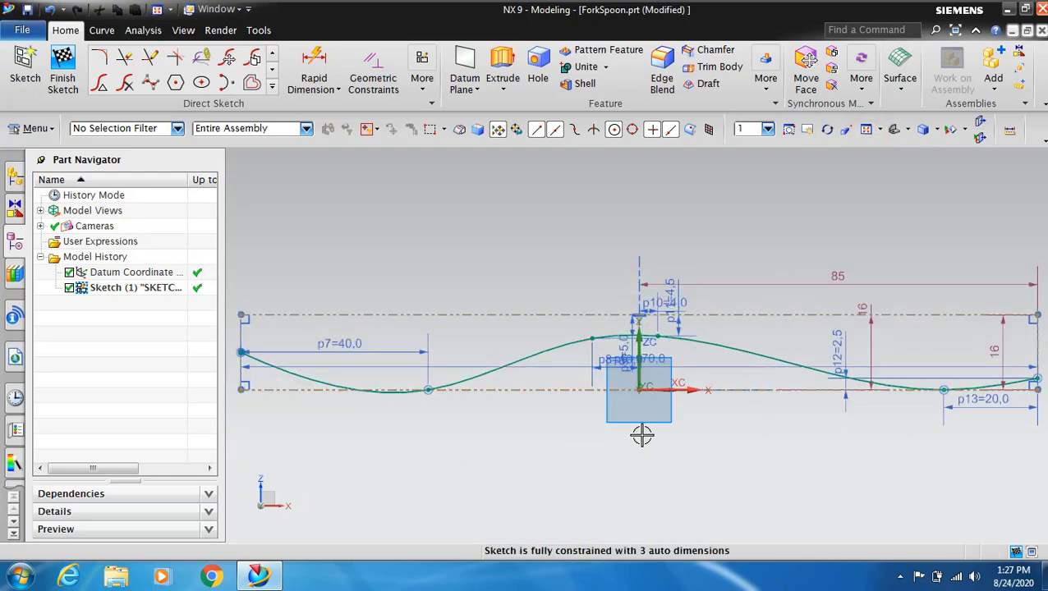
- Finish the wavy profile sketch and tilt the view to see it in 3D
click(48, 79)
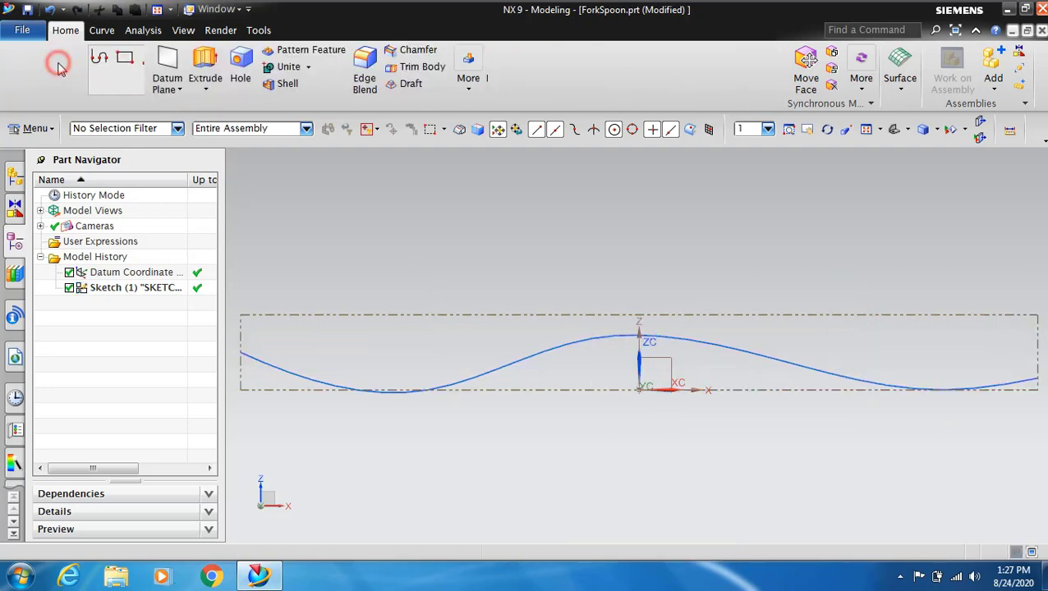
scroll(561, 276, down, 1)
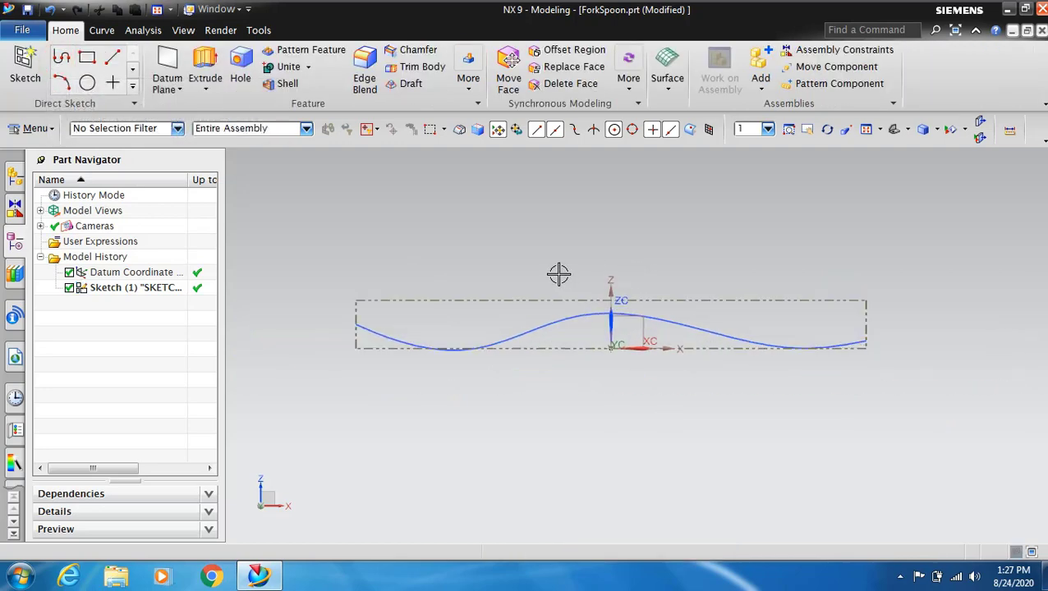
click(827, 129)
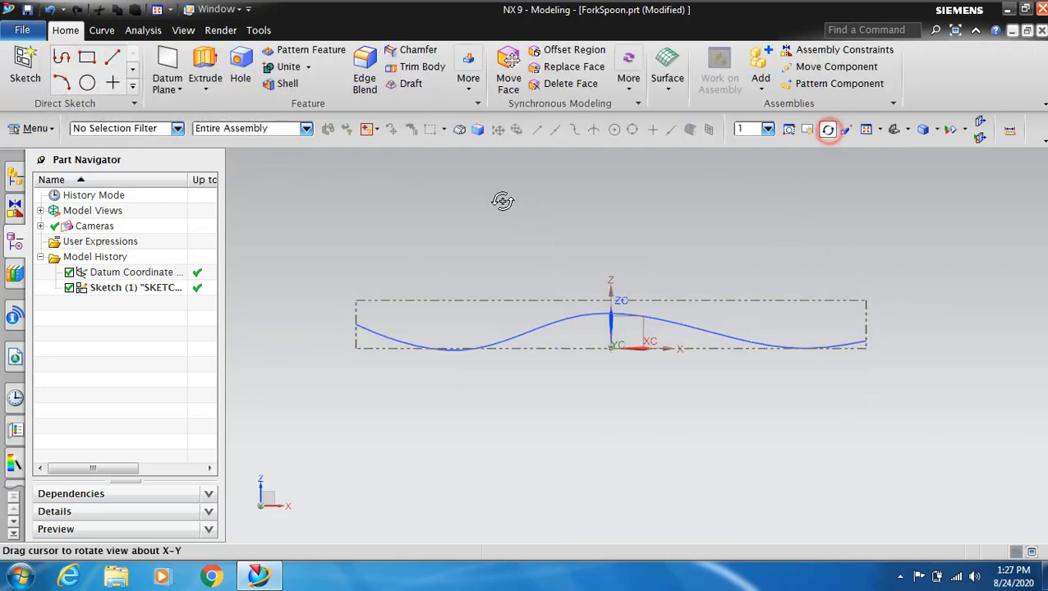
mouse_move(498, 201)
mouse_down()
mouse_move(486, 226)
mouse_move(858, 192)
mouse_up()
click(828, 131)
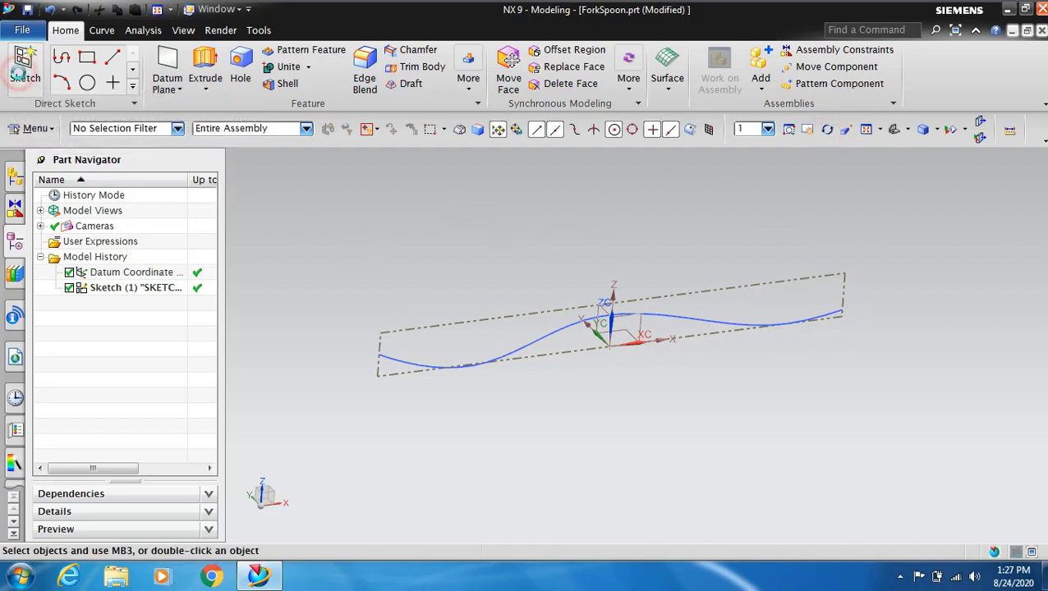
- Sketch a 26-long vertical line on the XY plane, starting at XC 0, YC 13, going down
click(24, 70)
click(631, 330)
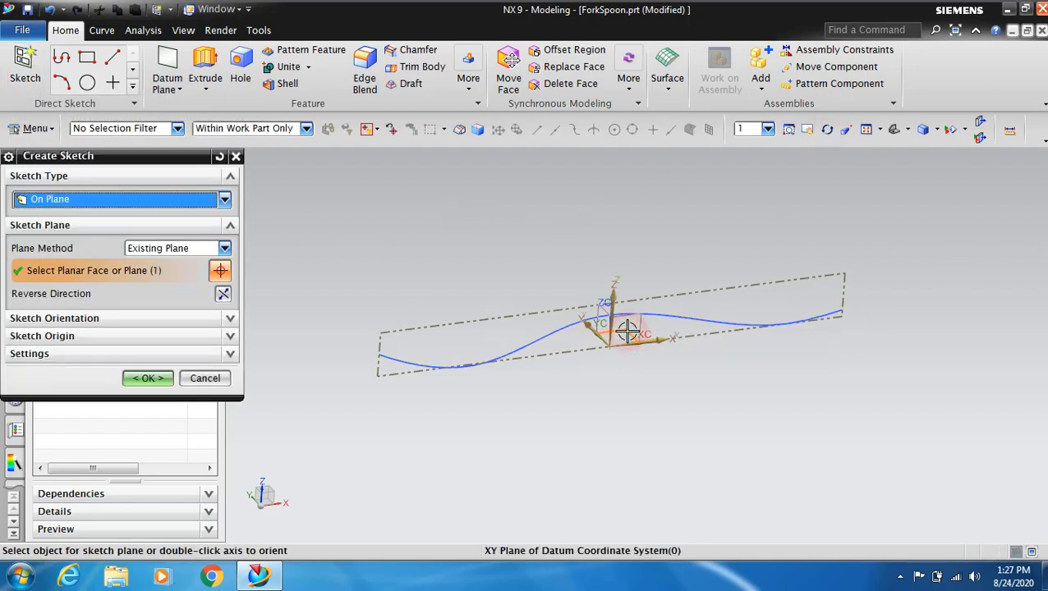
click(147, 377)
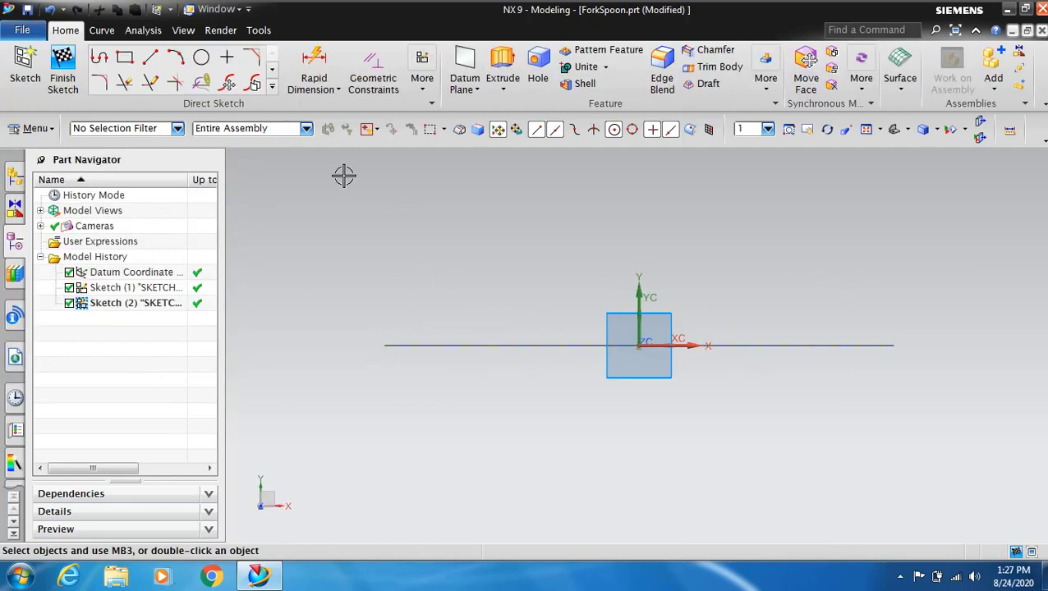
click(152, 64)
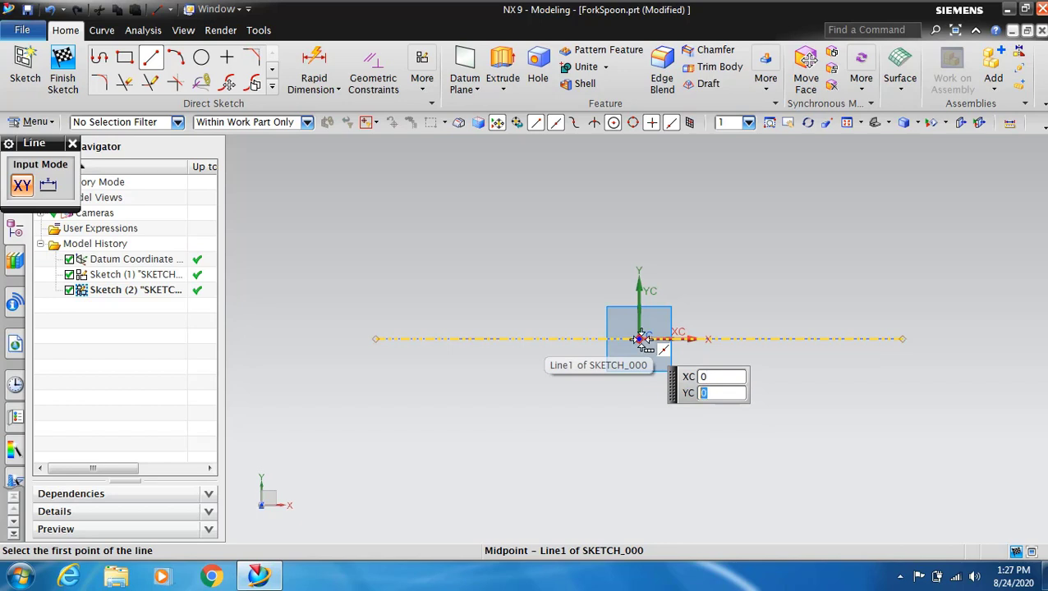
key(Tab)
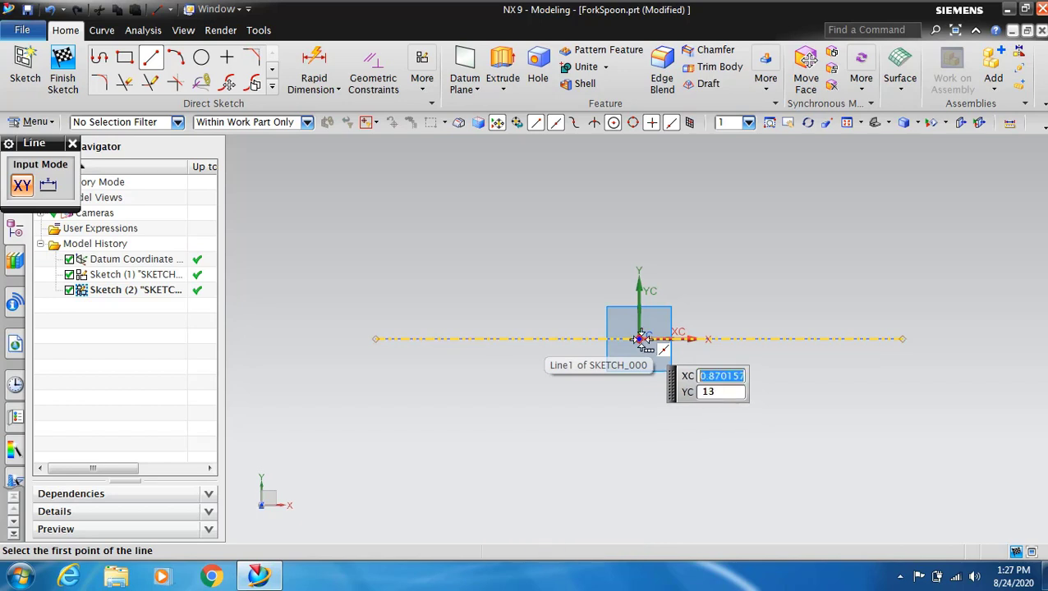
text(0)
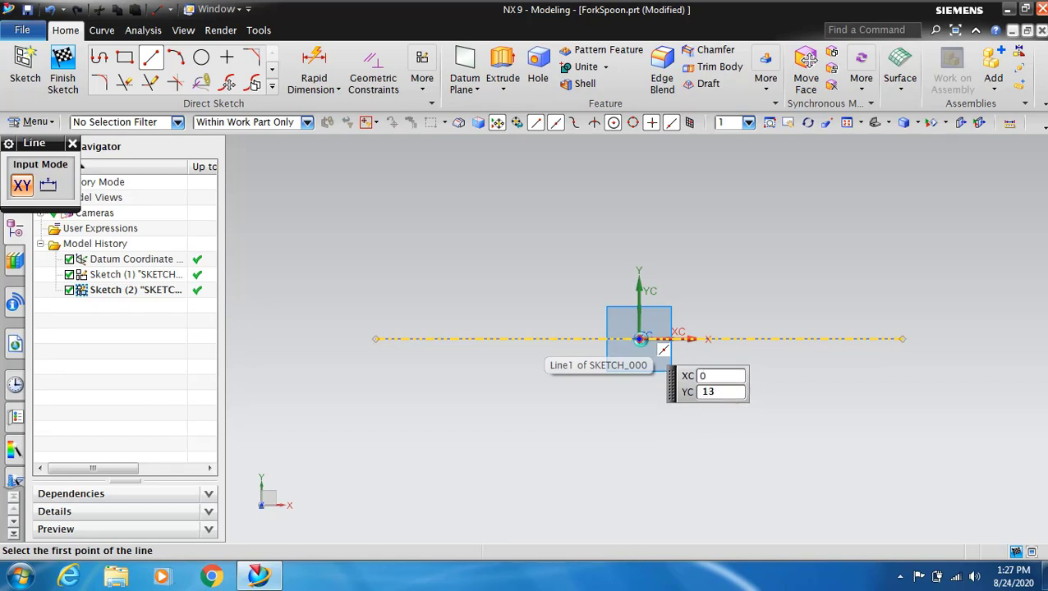
key(Return)
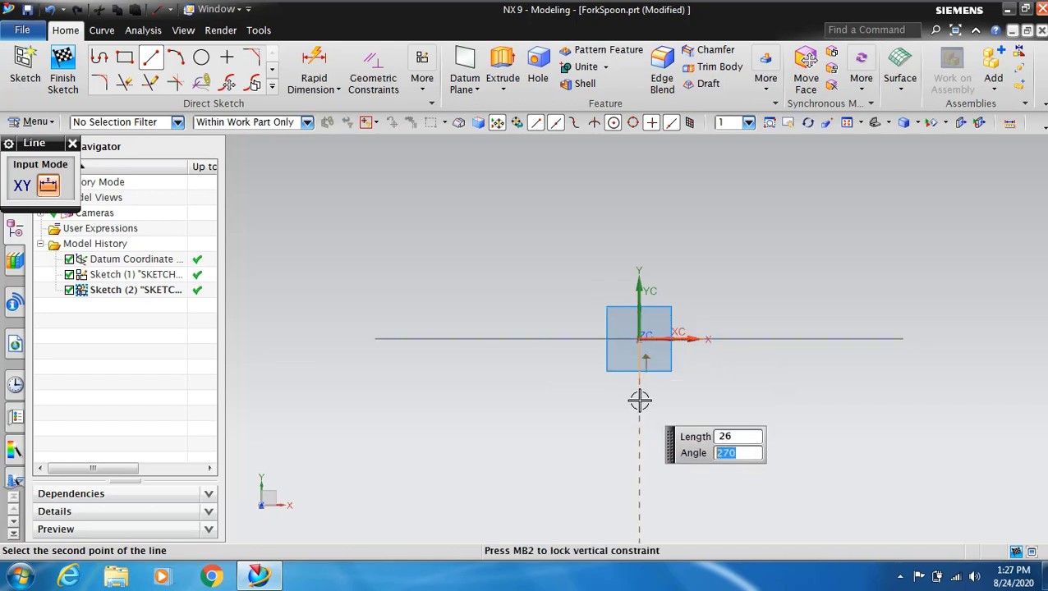
key(Return)
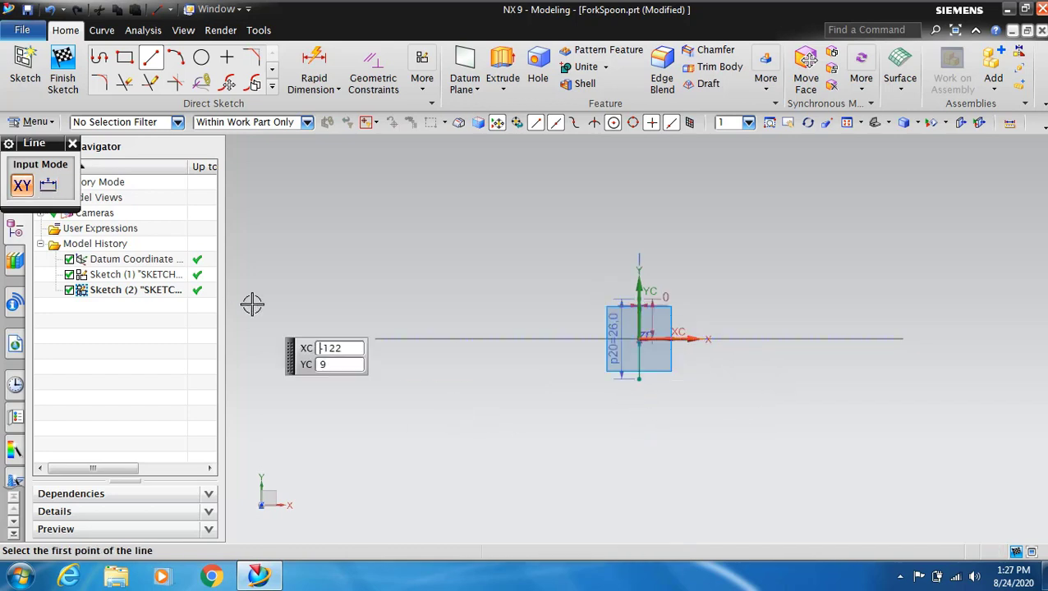
click(67, 78)
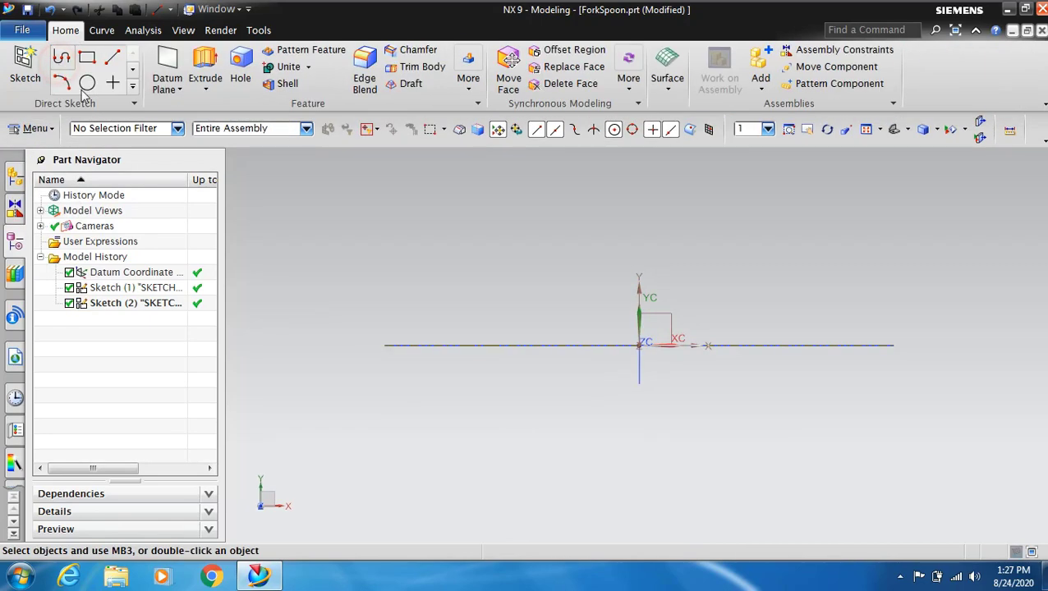
click(828, 130)
- Sweep the 26 mm vertical line as section along the wavy spline as guide
mouse_move(709, 276)
mouse_down()
mouse_move(638, 299)
mouse_move(559, 290)
mouse_move(546, 329)
mouse_move(567, 324)
mouse_move(569, 375)
mouse_move(603, 367)
mouse_up()
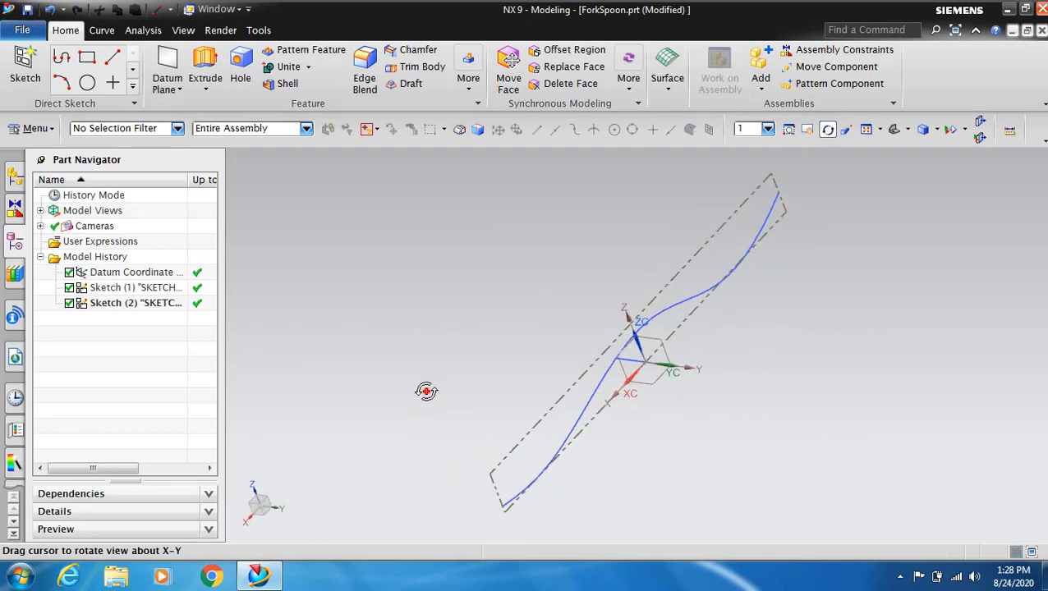
mouse_move(427, 391)
mouse_down()
mouse_move(485, 370)
mouse_move(557, 389)
mouse_move(562, 407)
mouse_up()
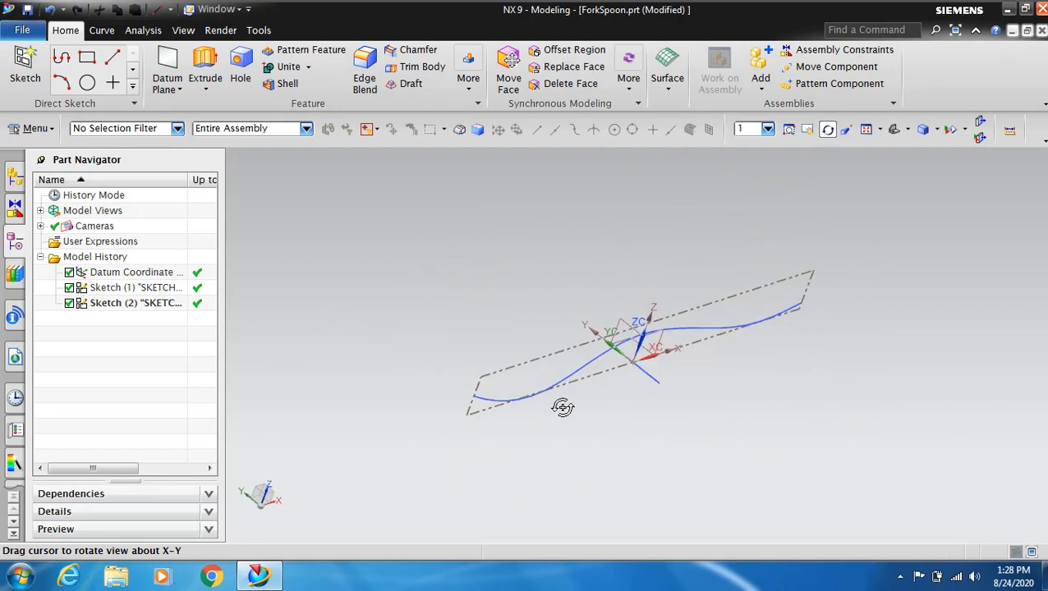
click(828, 129)
click(33, 129)
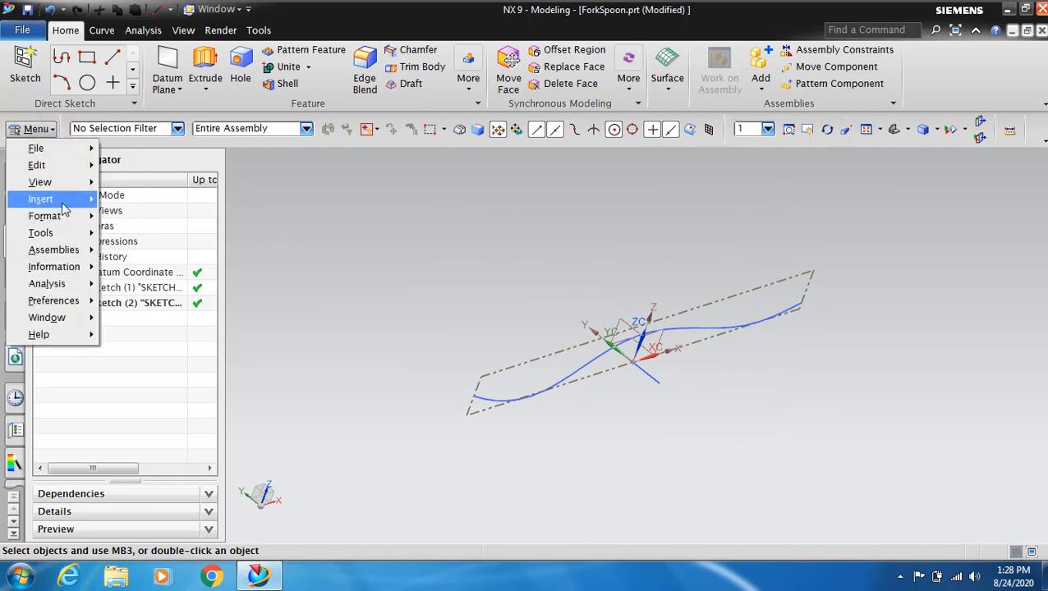
mouse_move(154, 396)
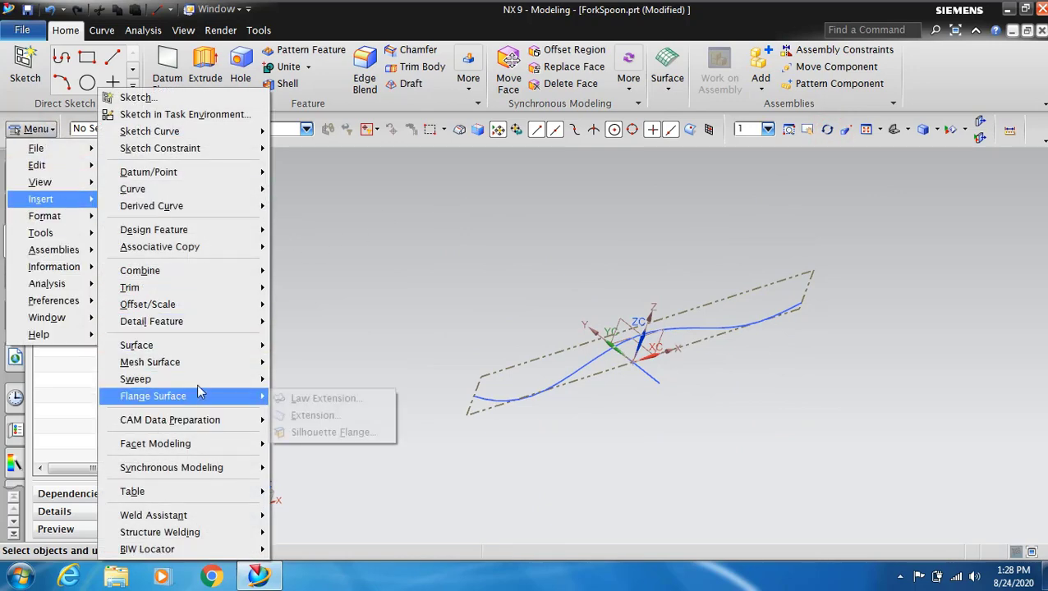
click(371, 384)
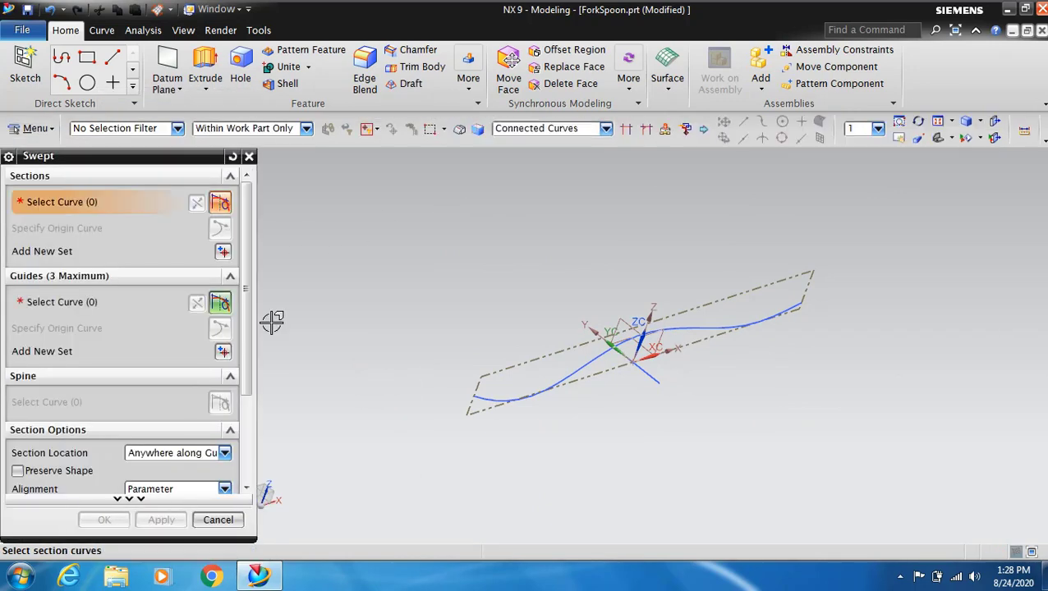
click(143, 201)
click(654, 381)
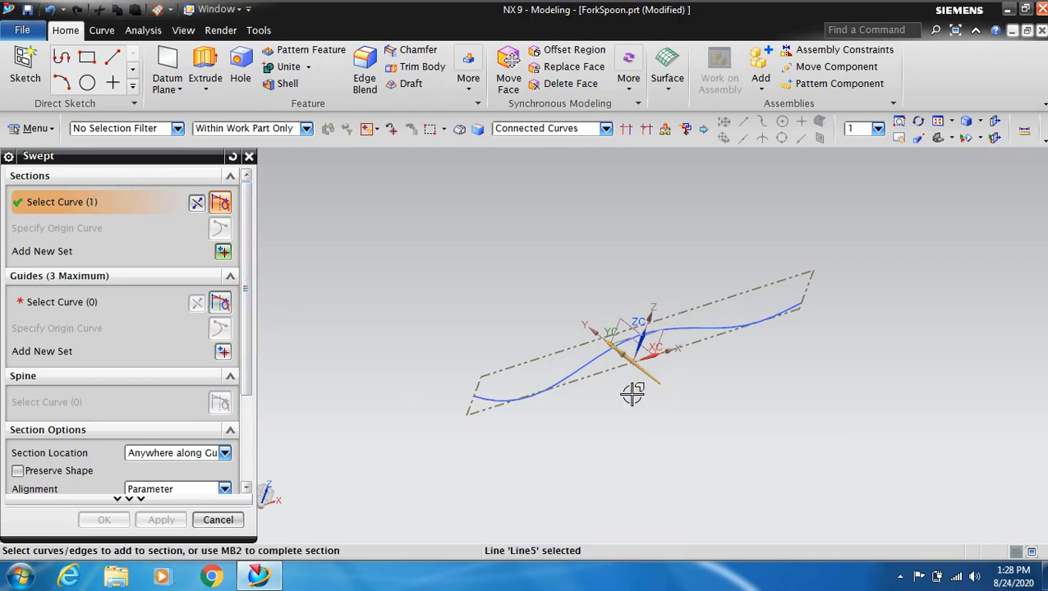
click(562, 371)
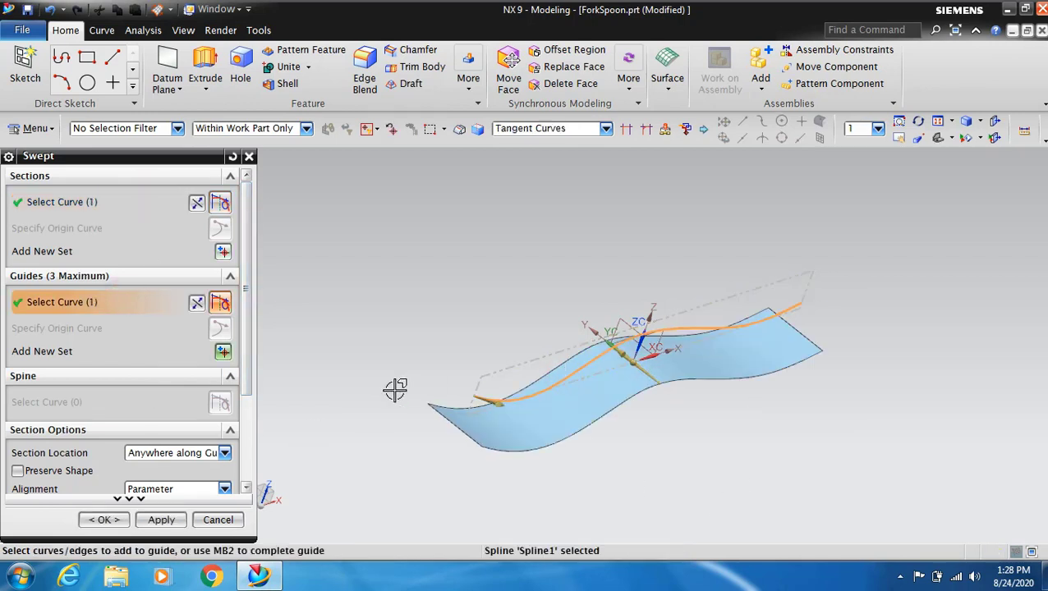
click(162, 520)
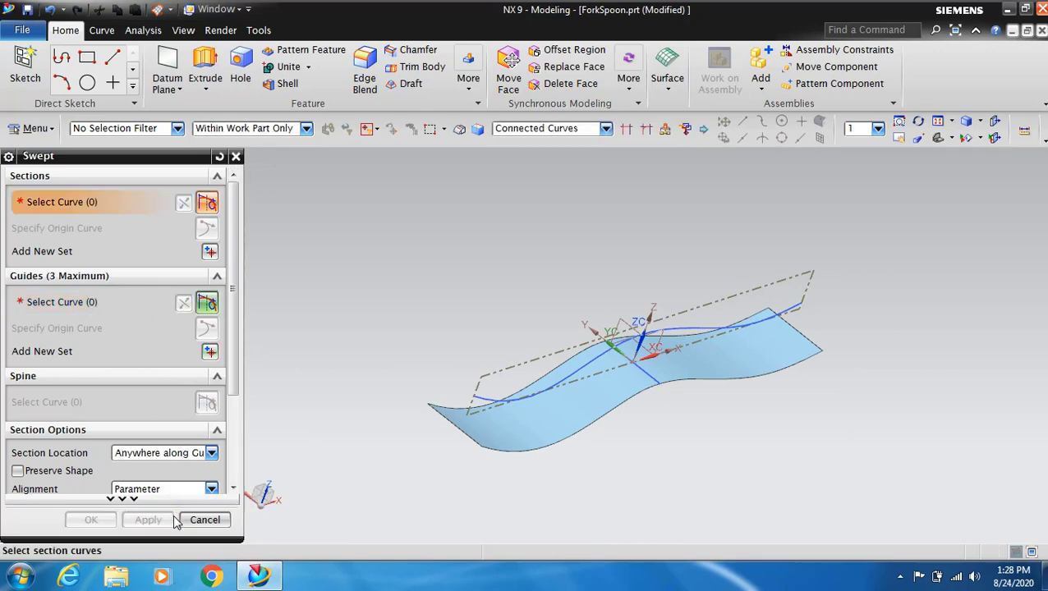
click(212, 520)
scroll(393, 307, down, 1)
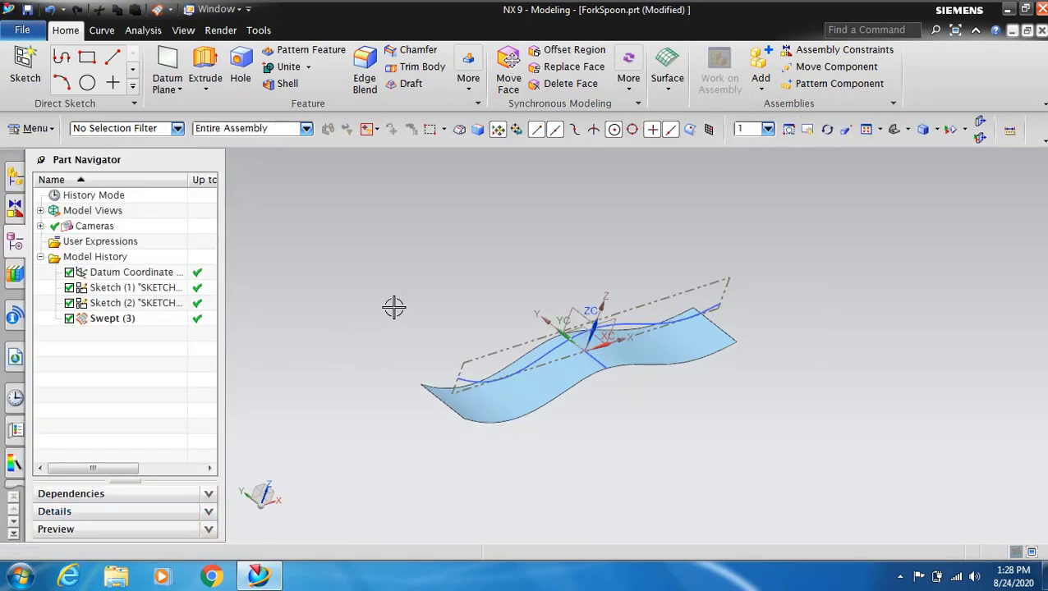
click(472, 91)
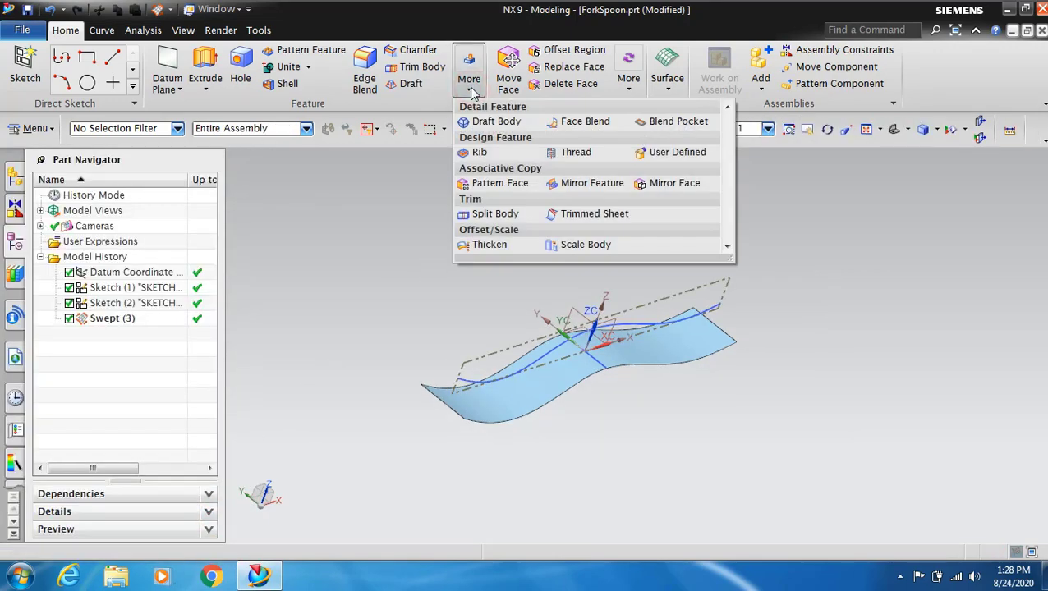
- Thicken the swept surface by 1.5 mm in the reversed direction into a solid
click(486, 244)
click(575, 379)
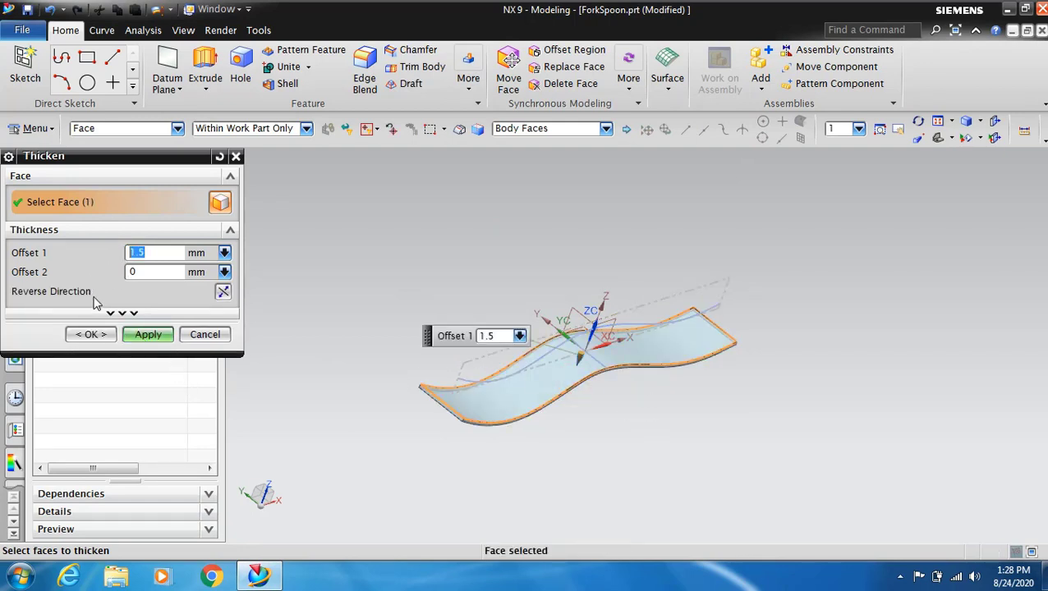
click(224, 292)
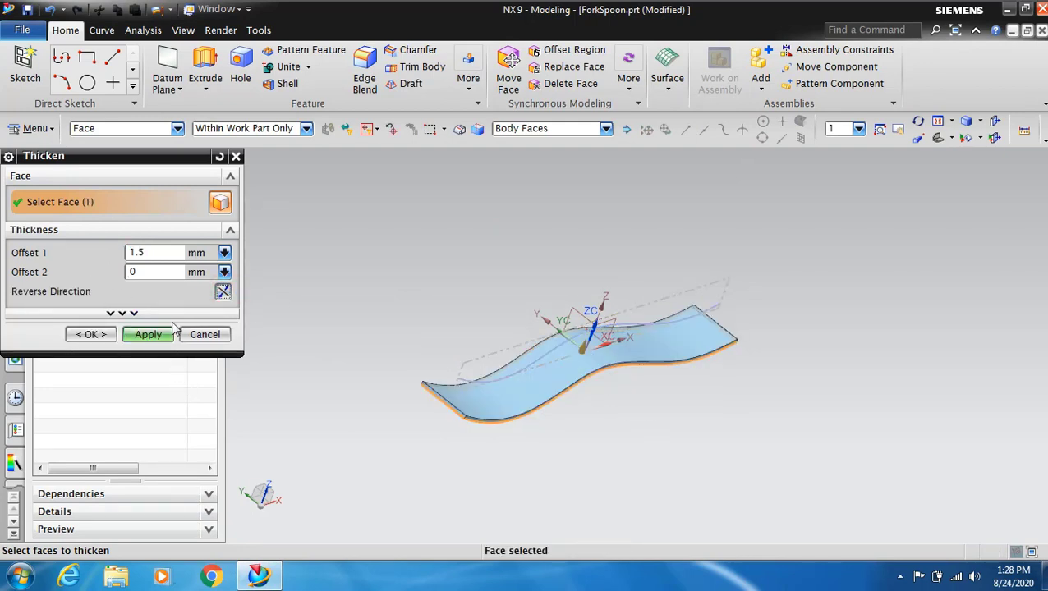
click(149, 335)
click(205, 335)
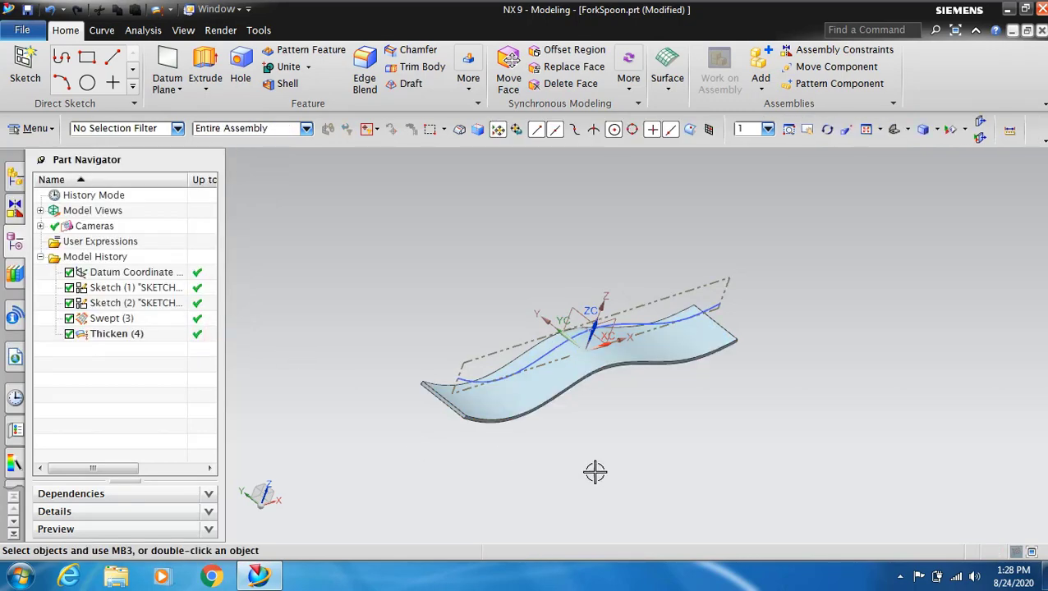
middle_drag(594, 475, 583, 385)
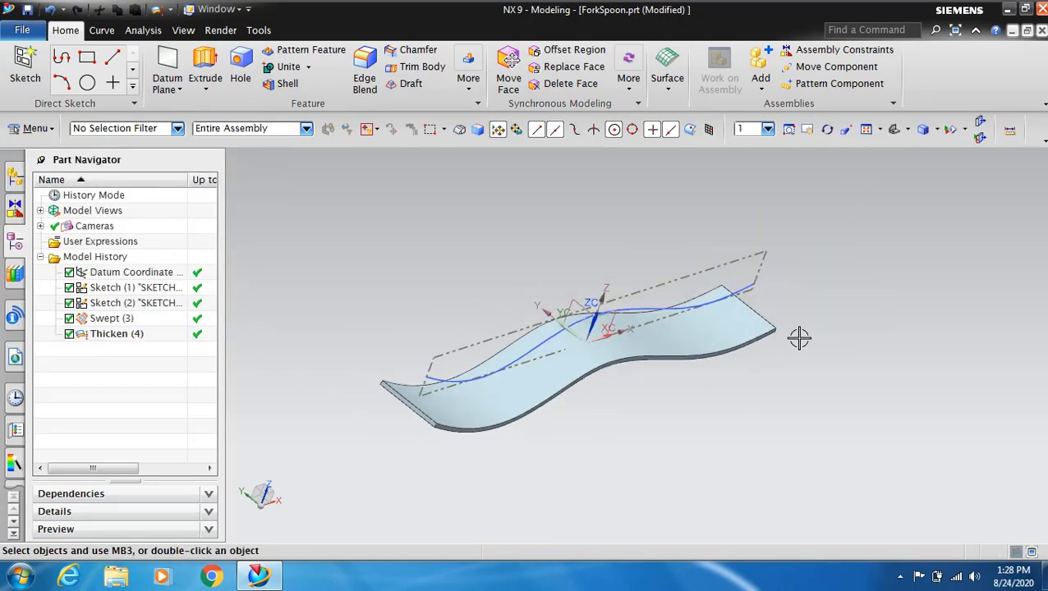
click(827, 130)
drag(861, 250, 828, 246)
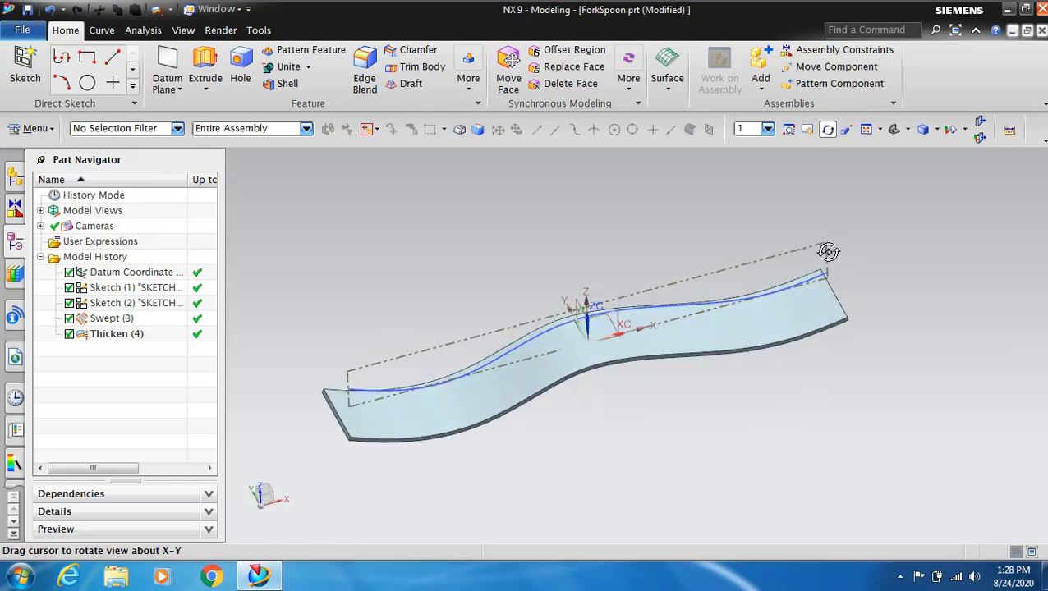
click(827, 130)
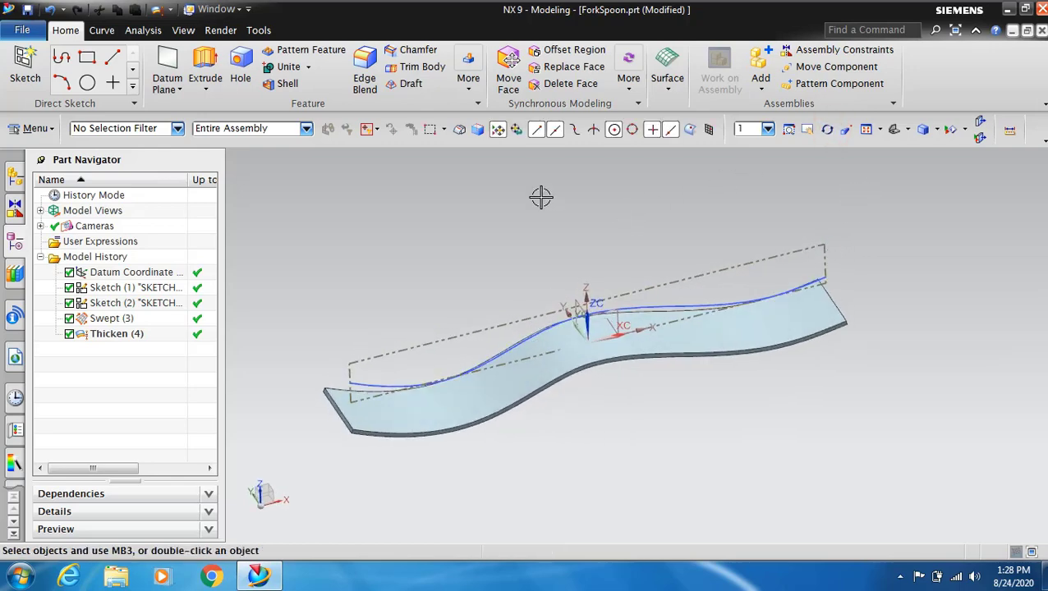
click(170, 59)
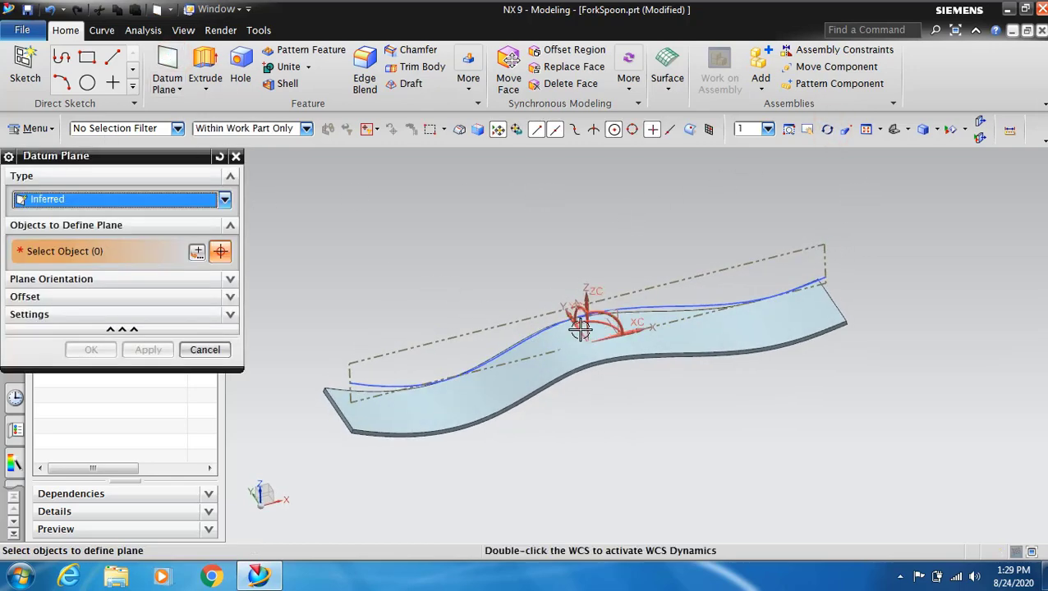
- Create a datum plane offset 20 mm from the XY plane
click(612, 326)
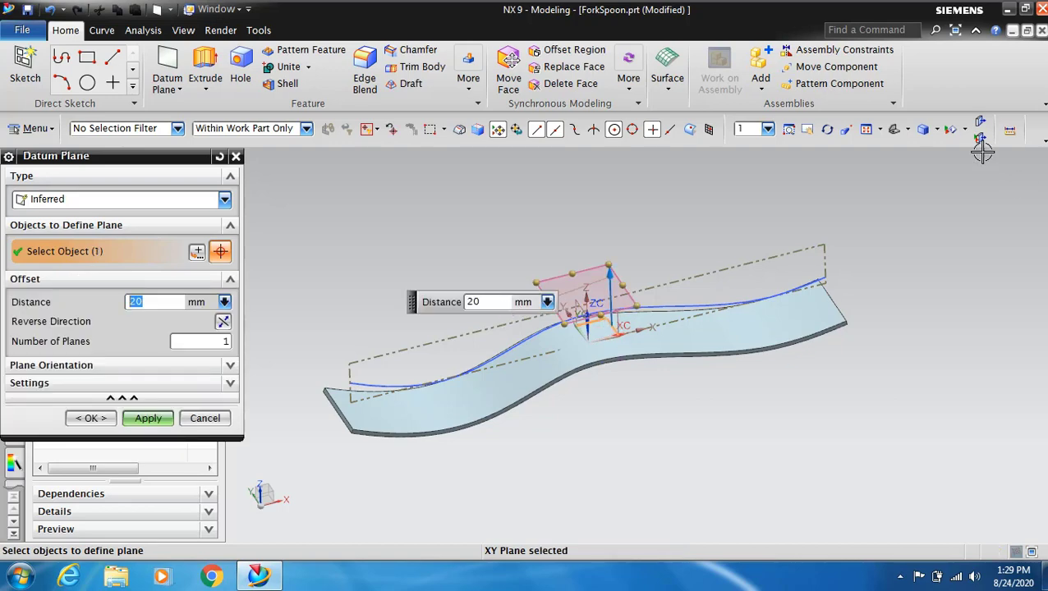
click(827, 130)
mouse_move(646, 204)
mouse_down()
mouse_move(627, 179)
mouse_move(697, 180)
mouse_up()
key(Escape)
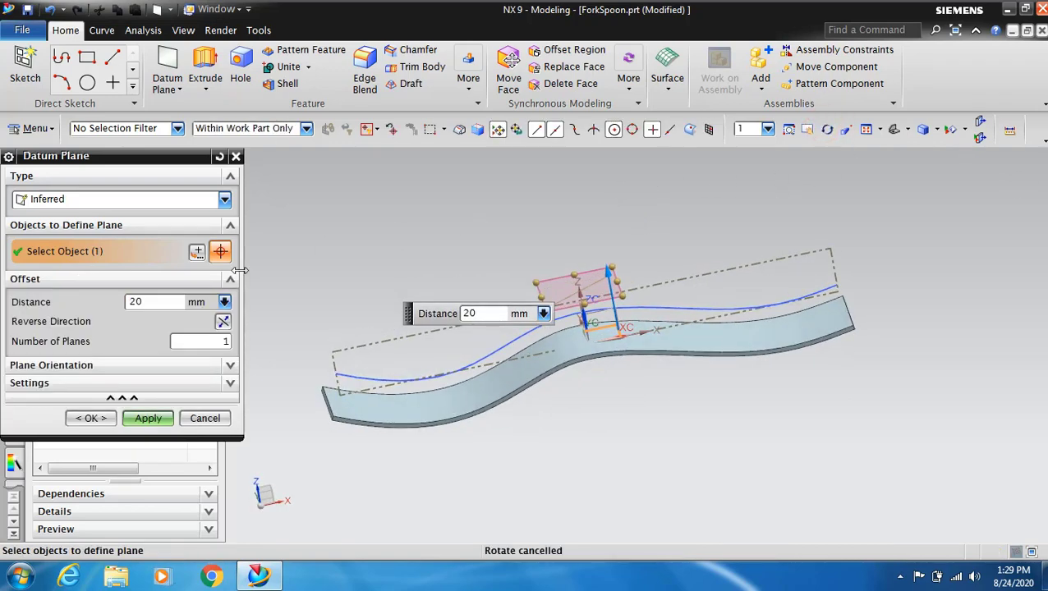
click(148, 419)
click(210, 354)
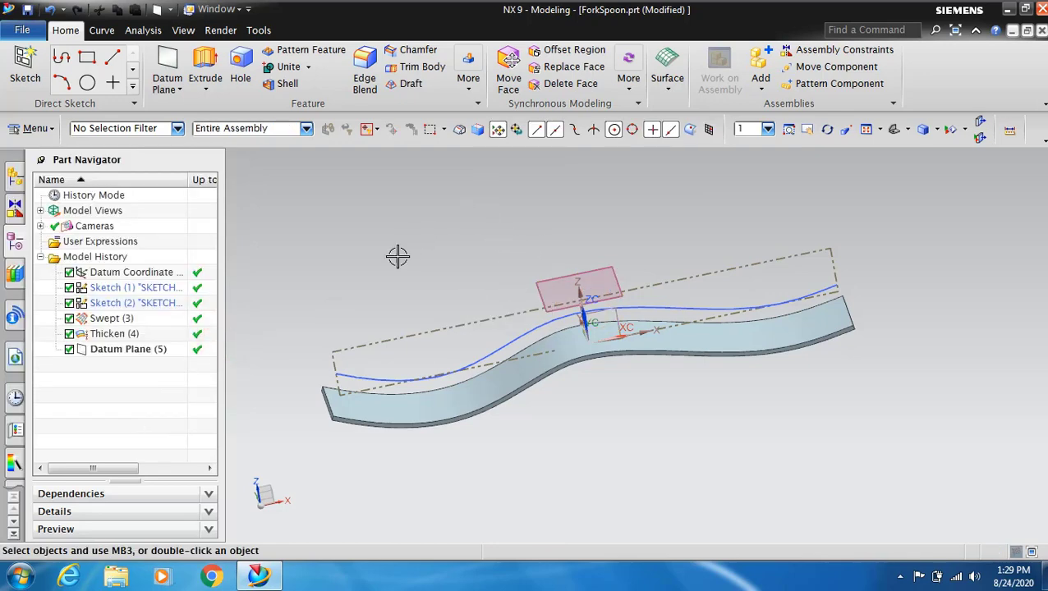
- Start a new sketch on Datum Plane (5)
click(25, 65)
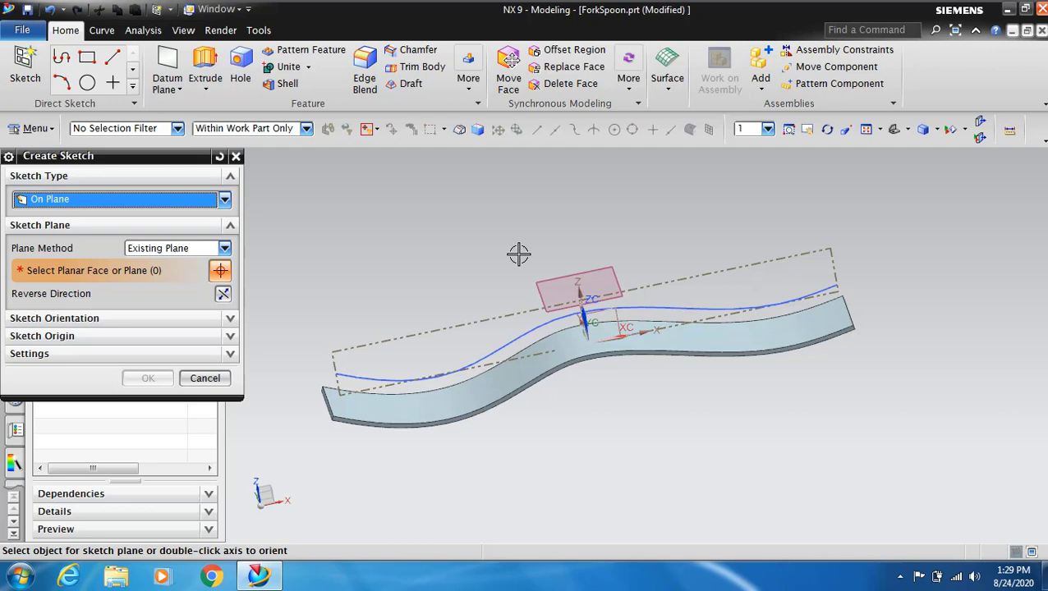
click(610, 271)
click(148, 378)
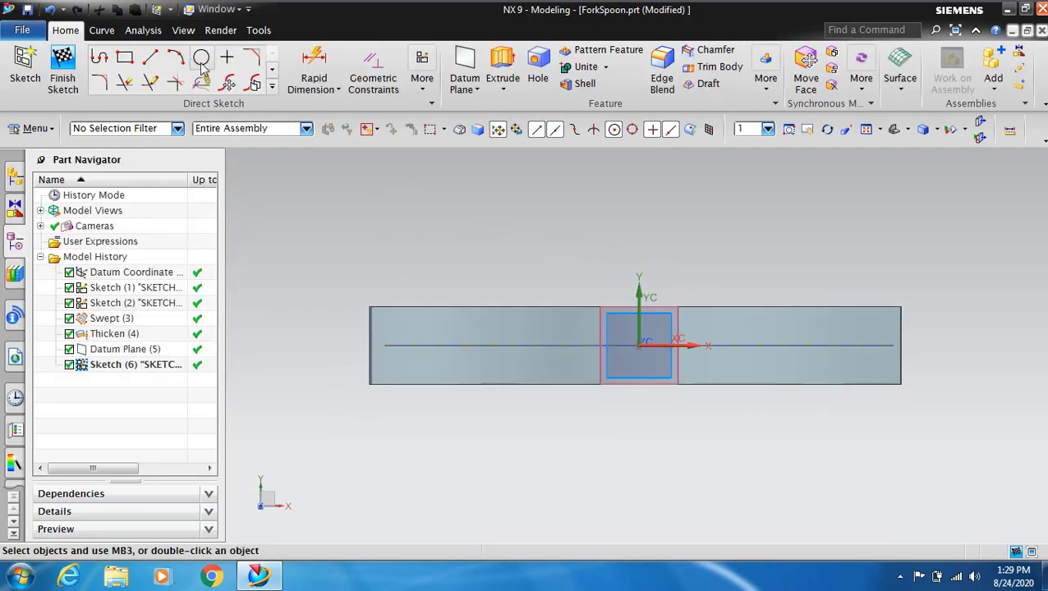
click(201, 59)
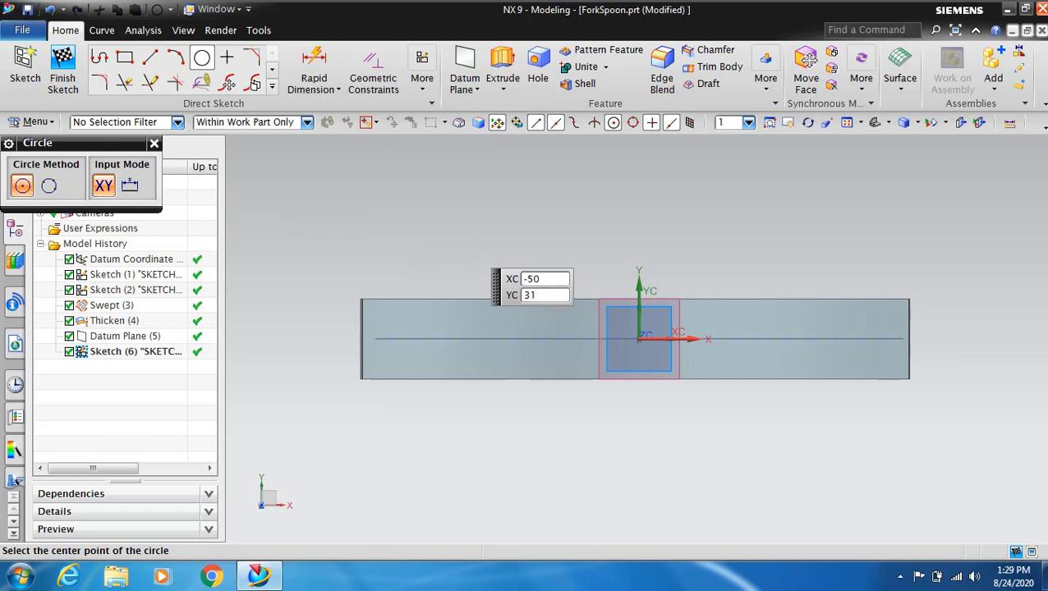
- Place a 3 mm diameter circle centred at XC -50, YC 0
key(Return)
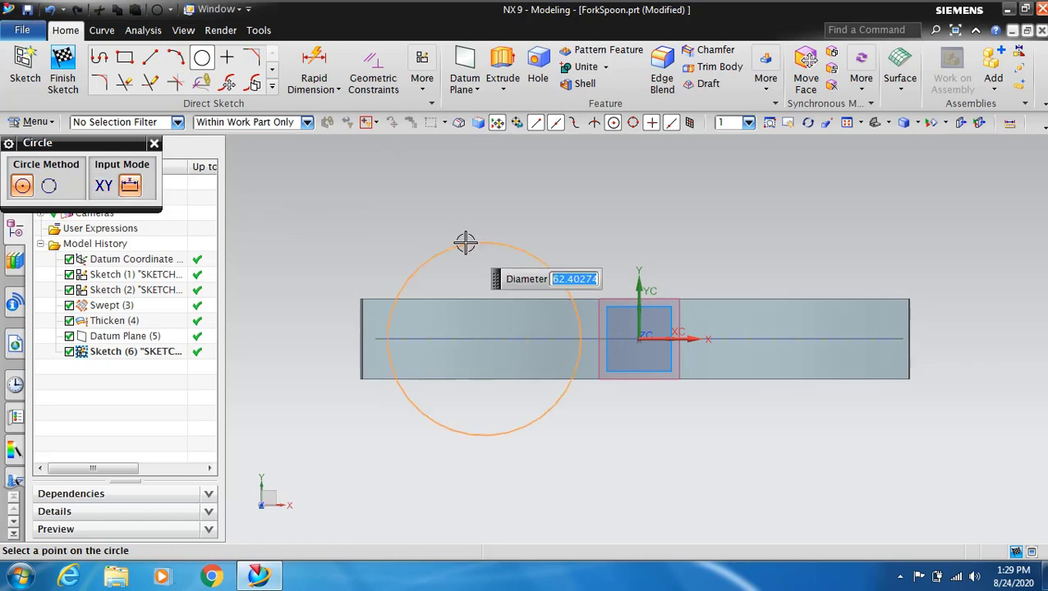
text(3)
key(Return)
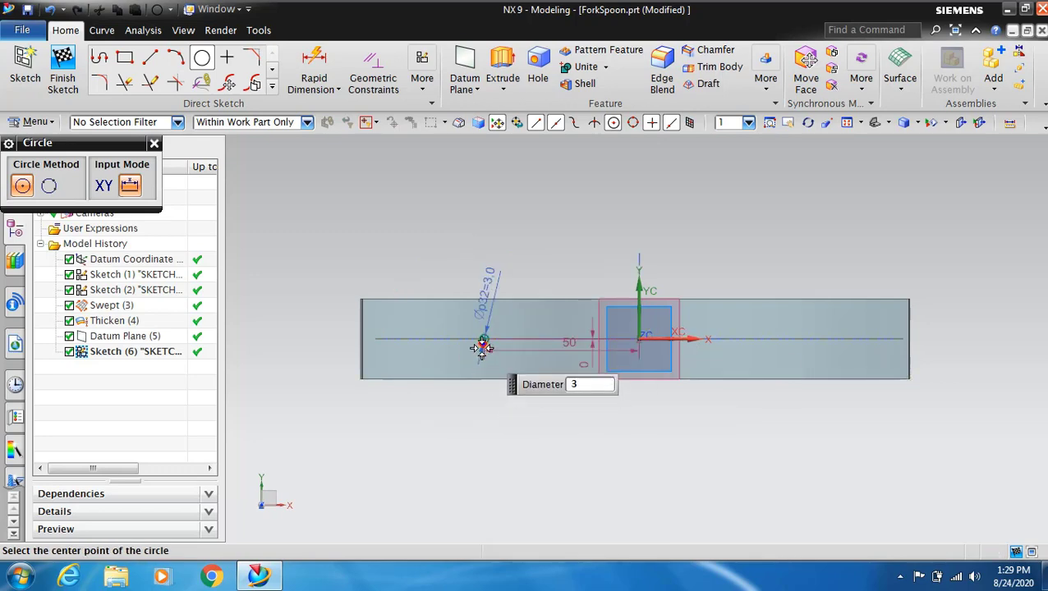
scroll(480, 351, down, 3)
scroll(534, 342, down, 2)
middle_drag(583, 341, 617, 306)
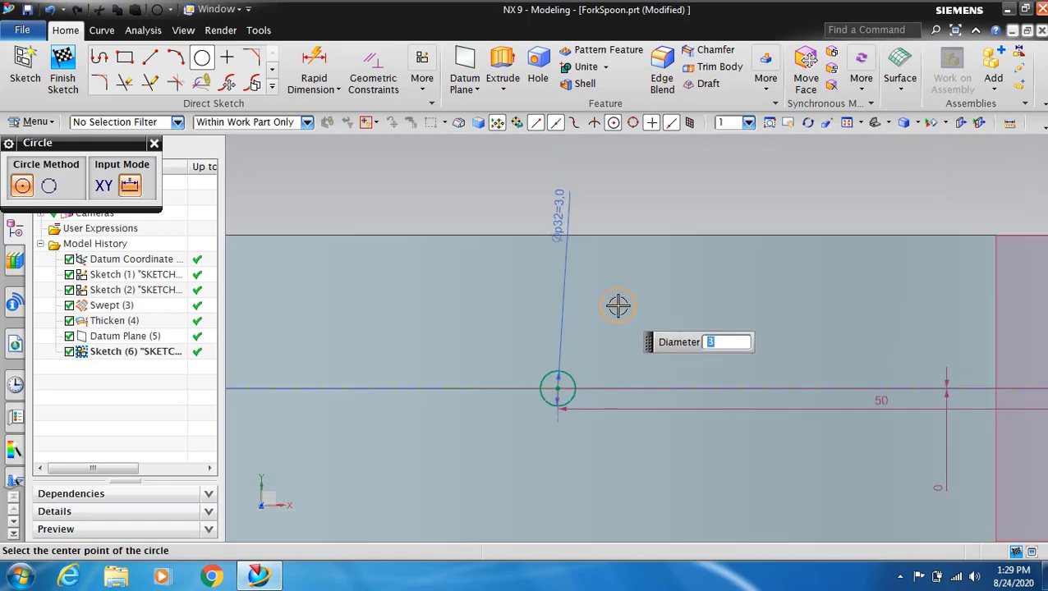
- Add a 2 mm circle centred at XC -50, YC 6 above the first
key(Escape)
text(-50)
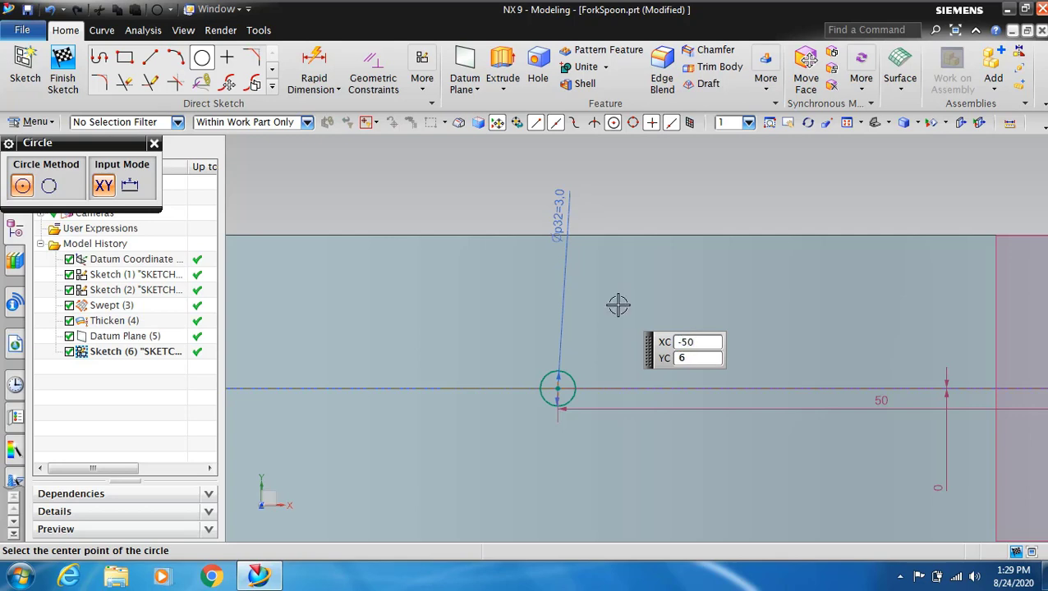
key(Return)
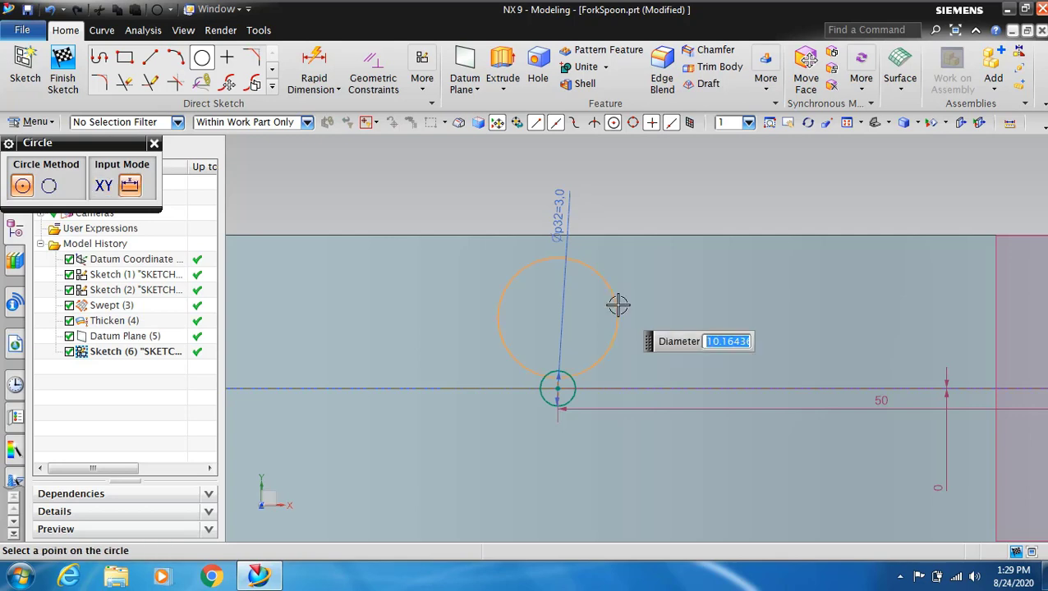
text(2)
key(Return)
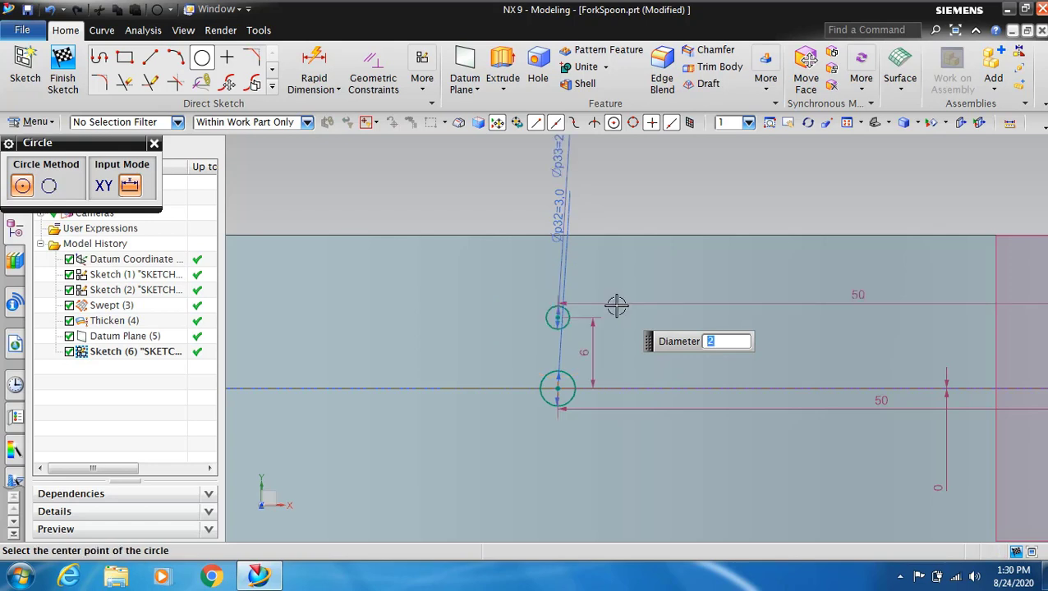
scroll(414, 393, down, 2)
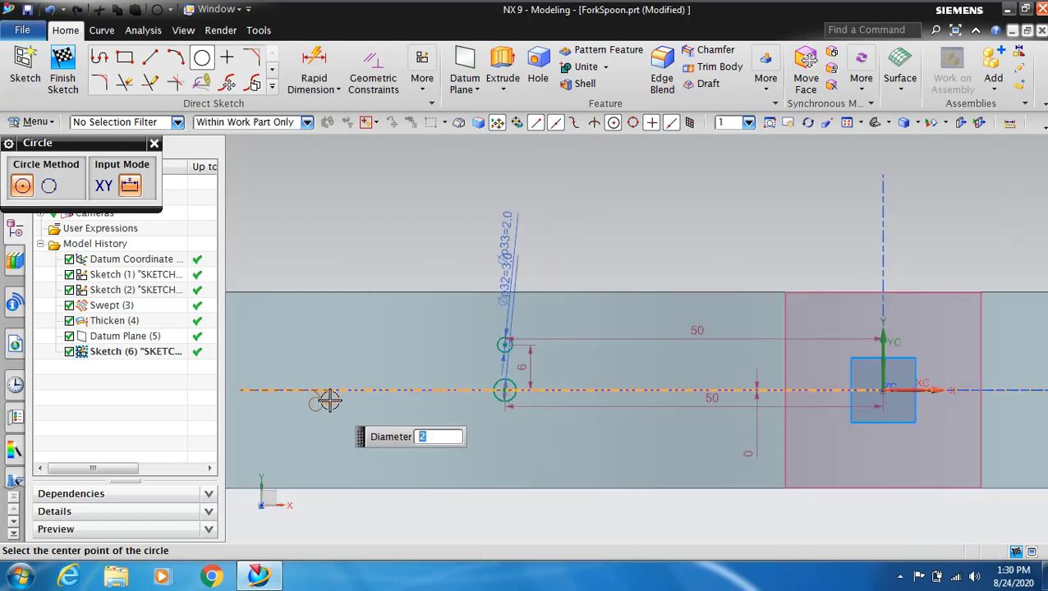
scroll(402, 265, up, 2)
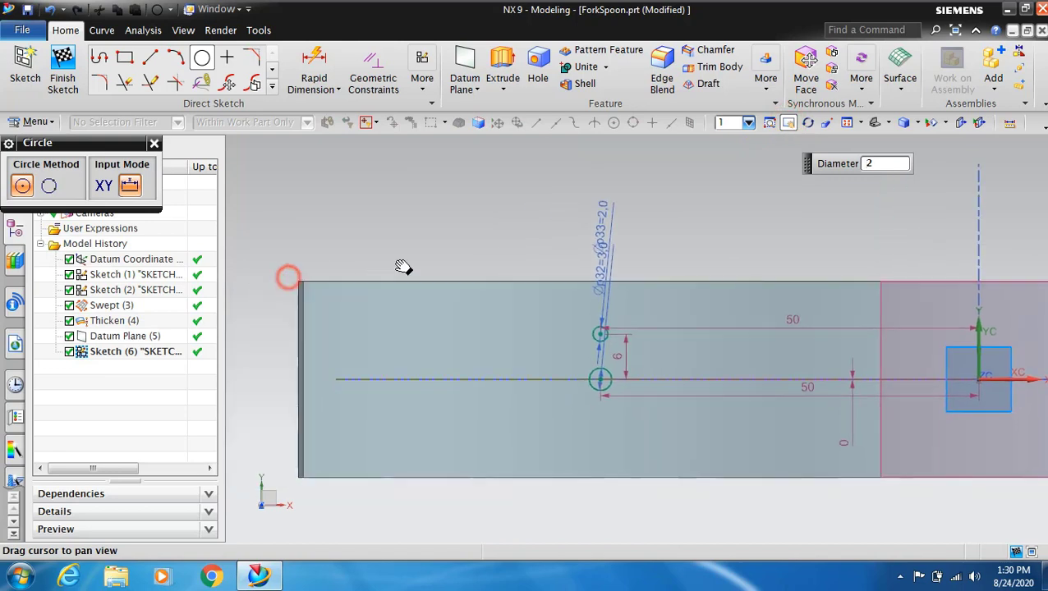
shift+middle_drag(402, 264, 410, 395)
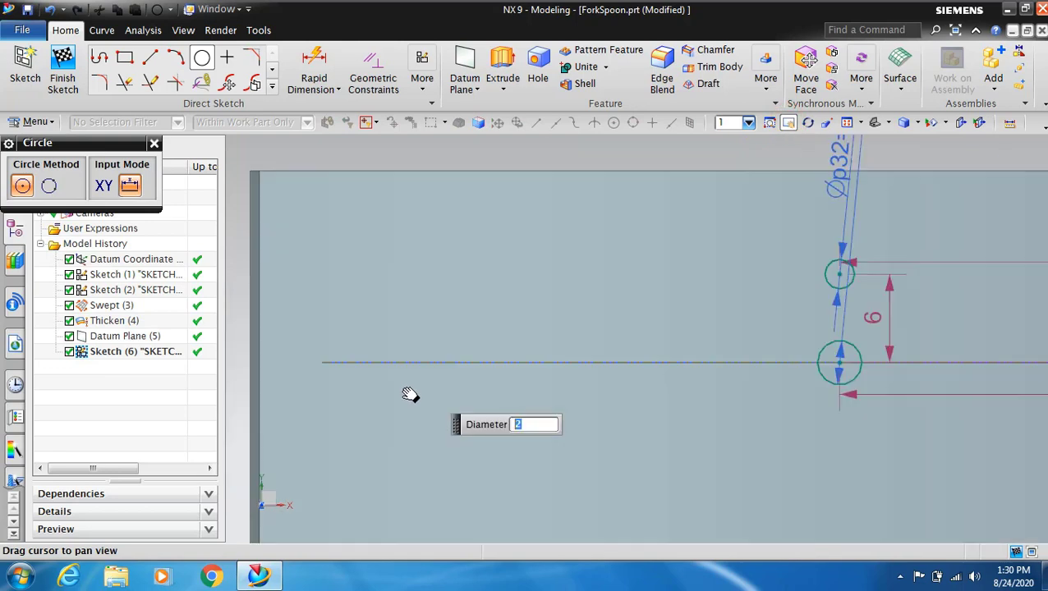
click(786, 128)
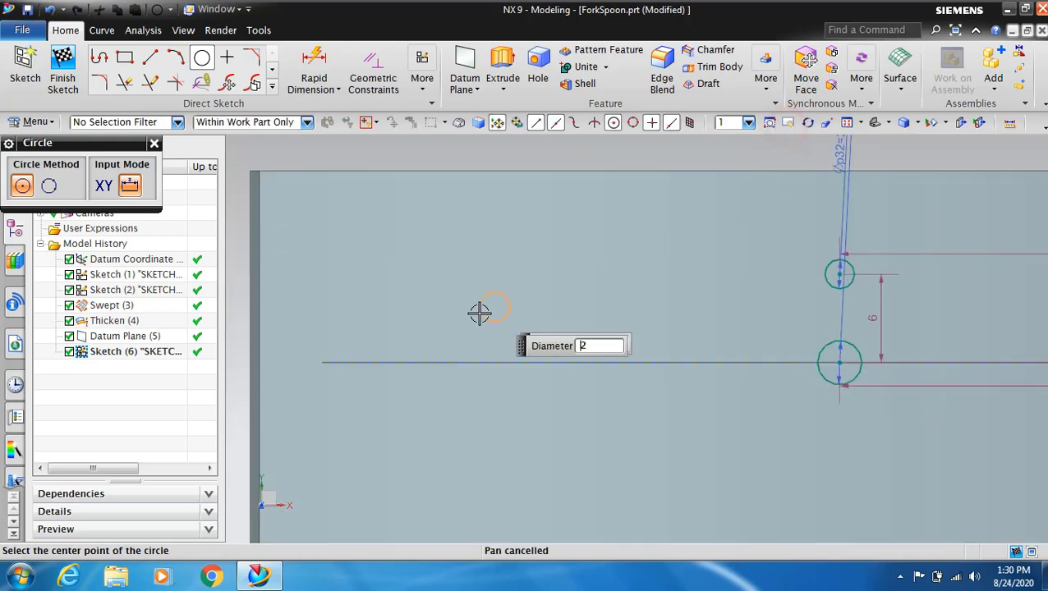
- Add two more 2 mm circles further left, the fourth below the third
click(420, 314)
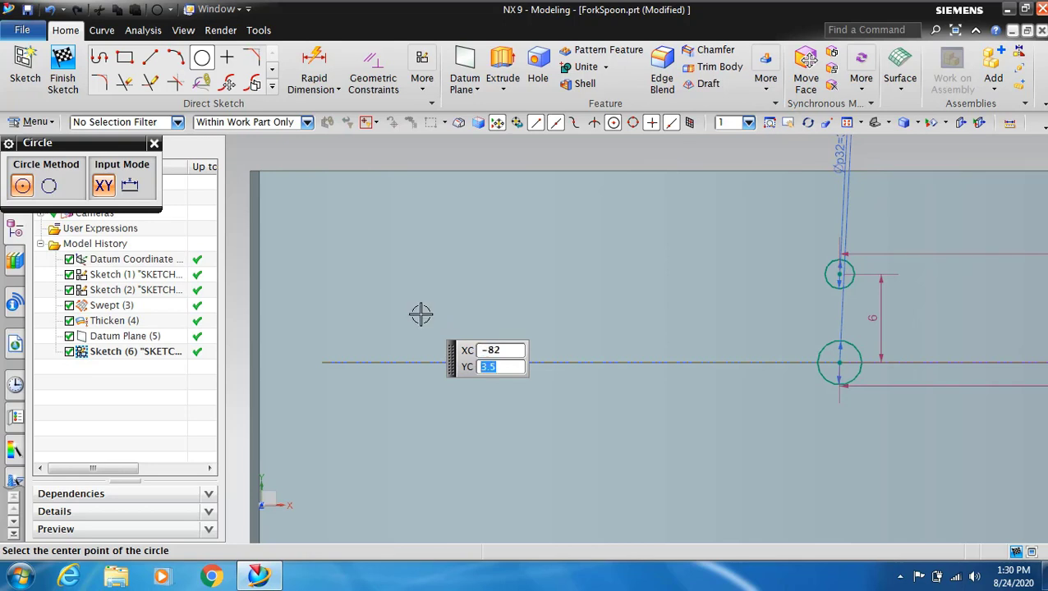
key(Return)
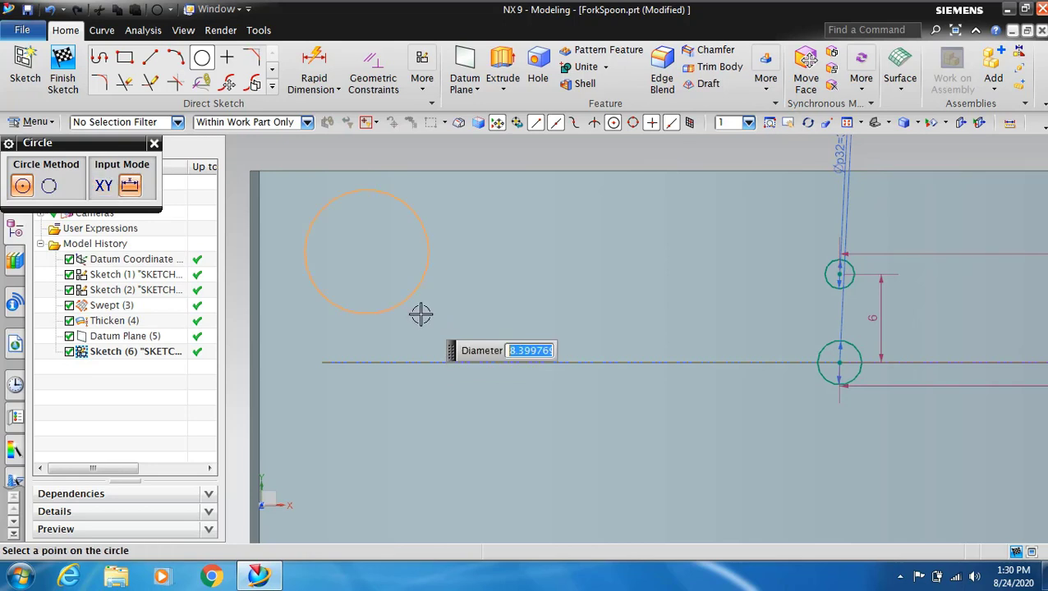
key(Return)
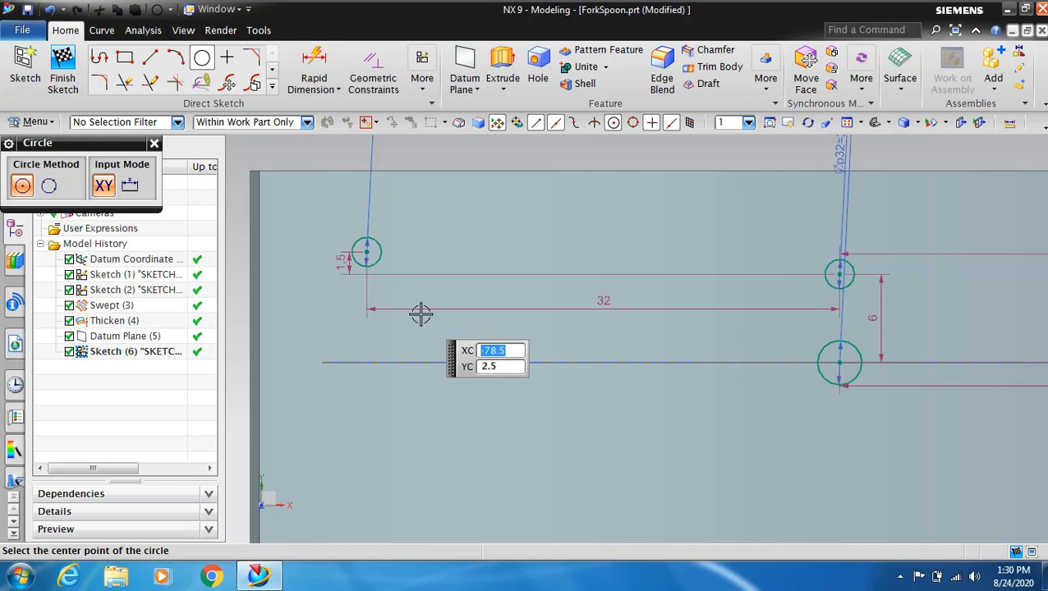
key(Return)
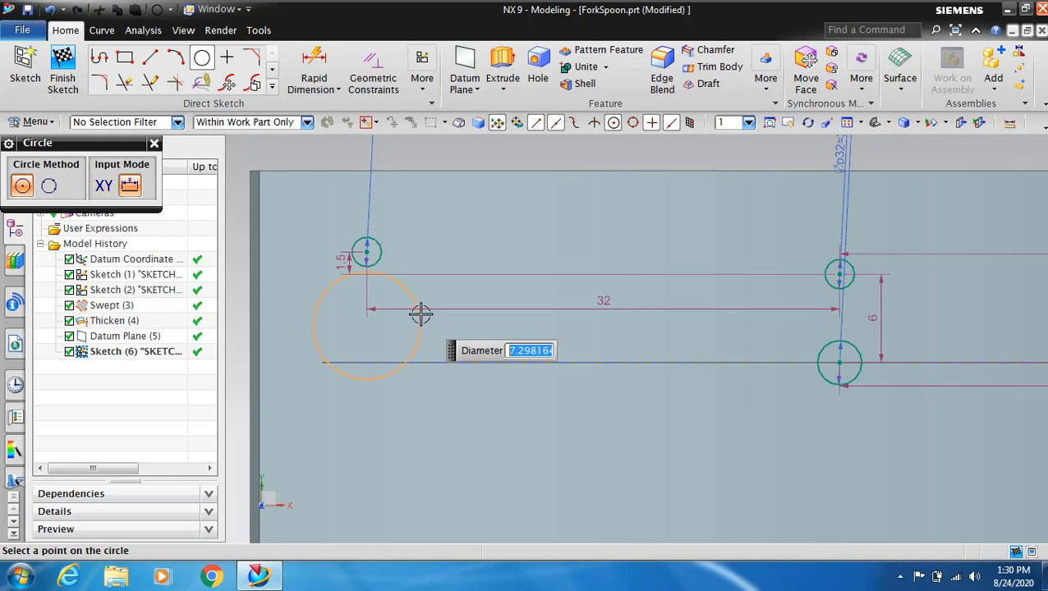
text(2)
key(Return)
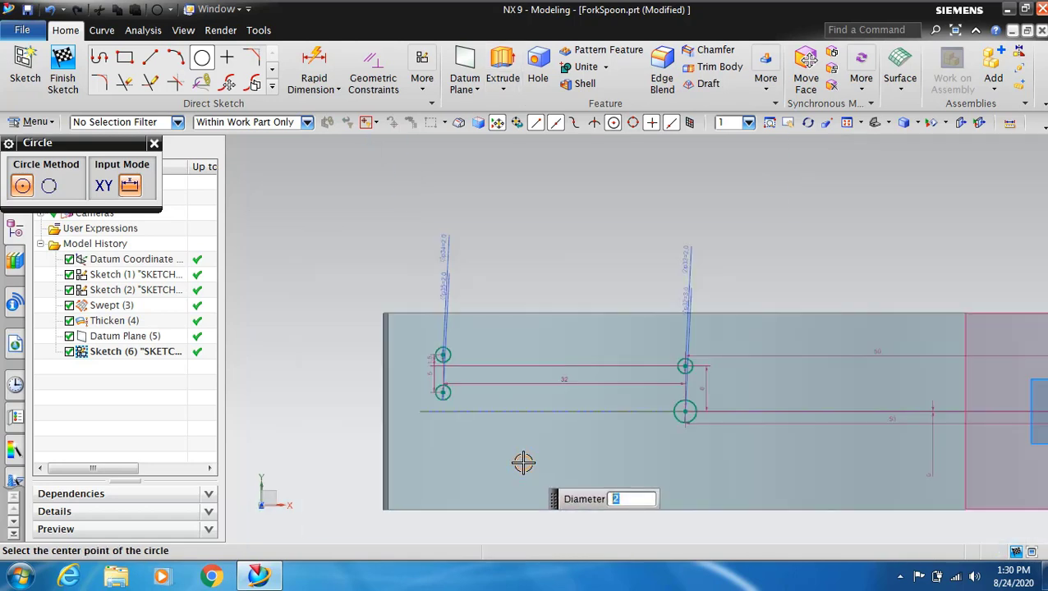
scroll(526, 461, down, 3)
scroll(523, 445, up, 1)
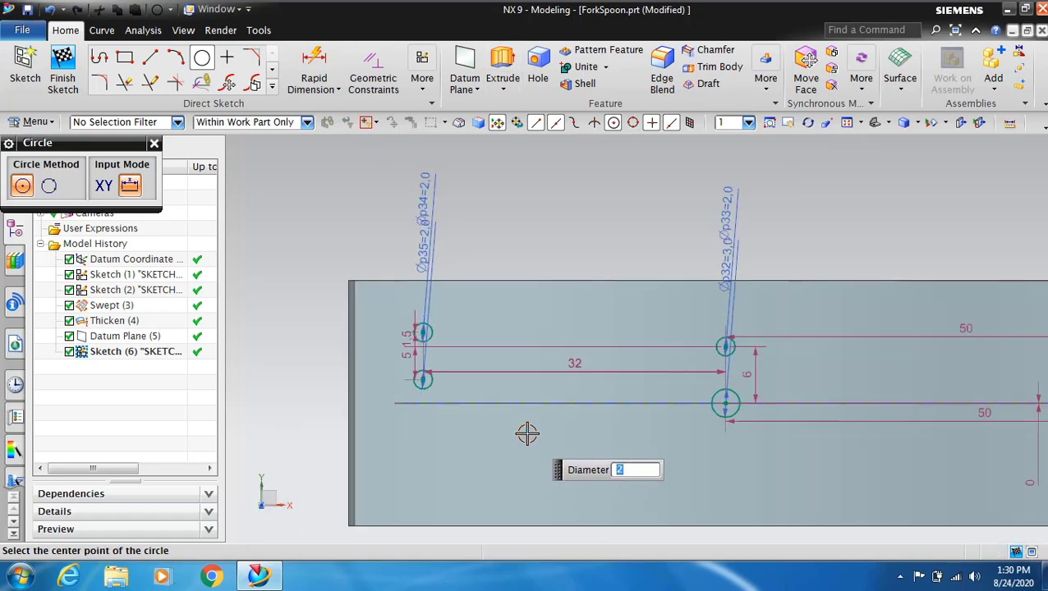
key(Escape)
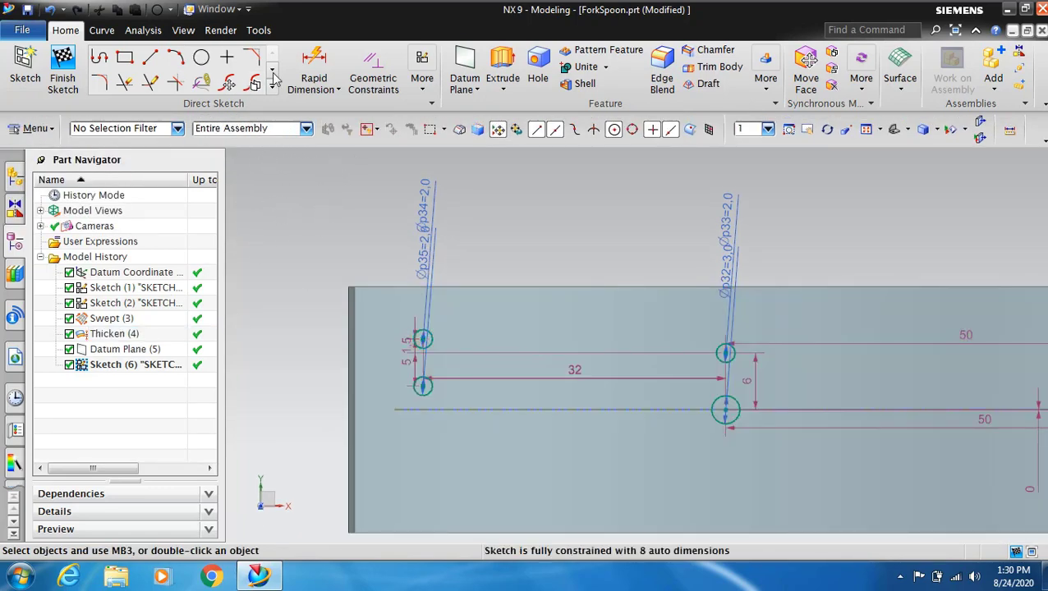
- Mirror the three 2 mm circles about the horizontal centreline, giving seven circles
click(274, 79)
click(127, 84)
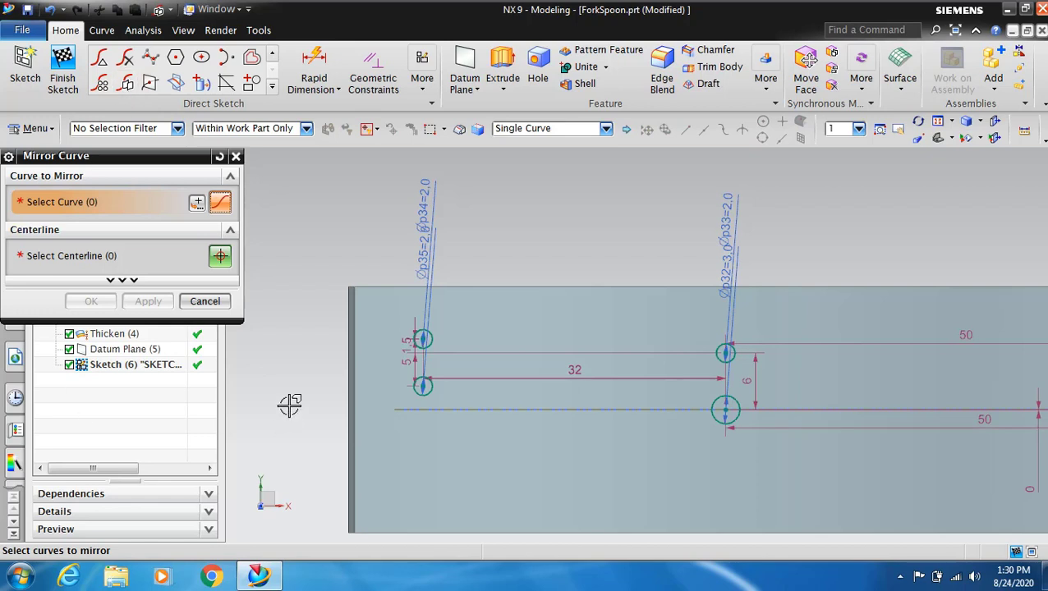
click(423, 339)
click(424, 386)
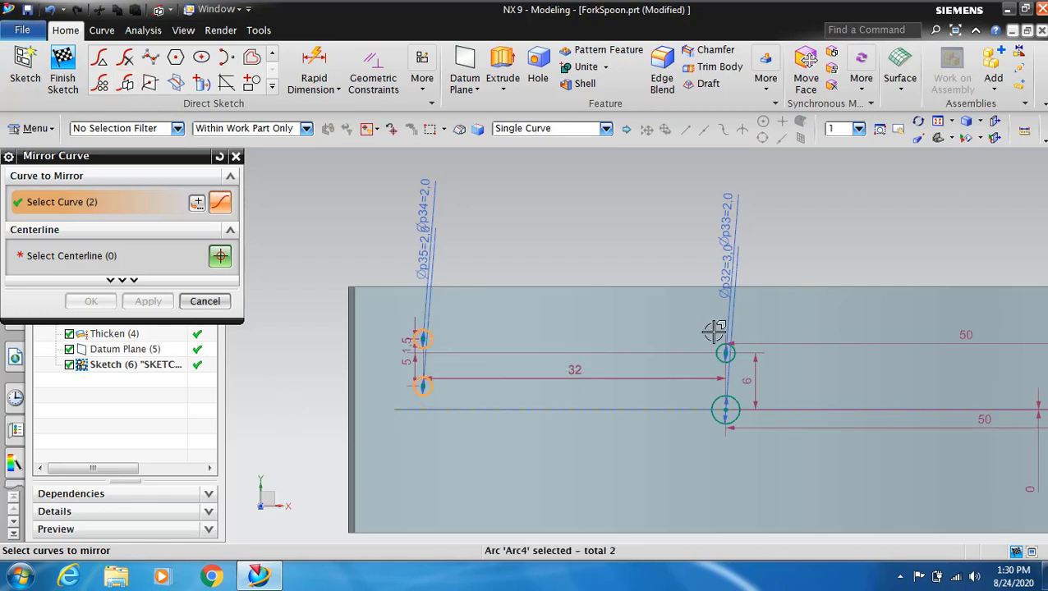
click(725, 351)
click(93, 256)
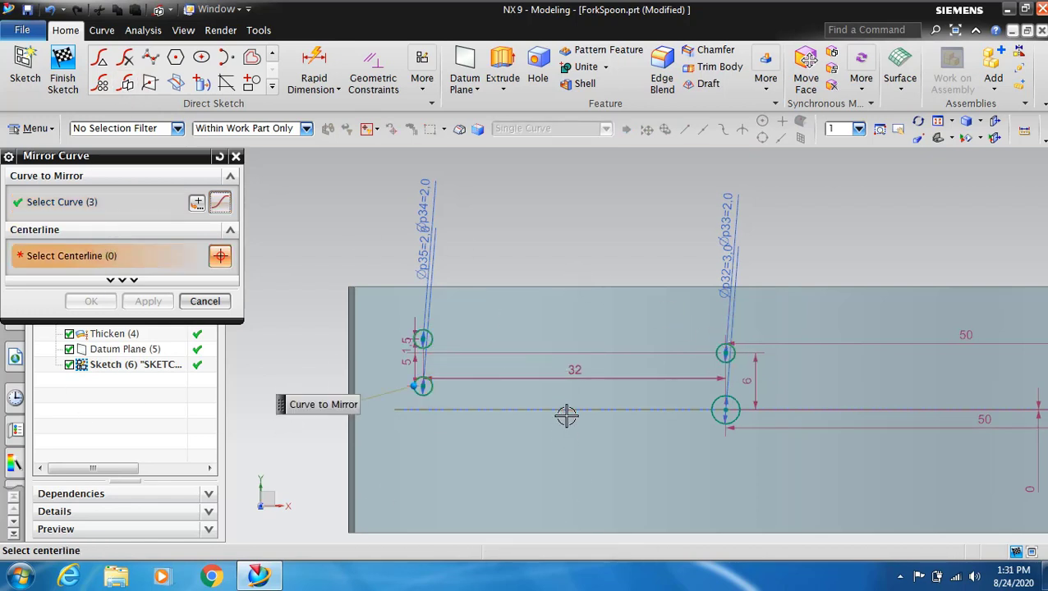
click(566, 411)
click(149, 302)
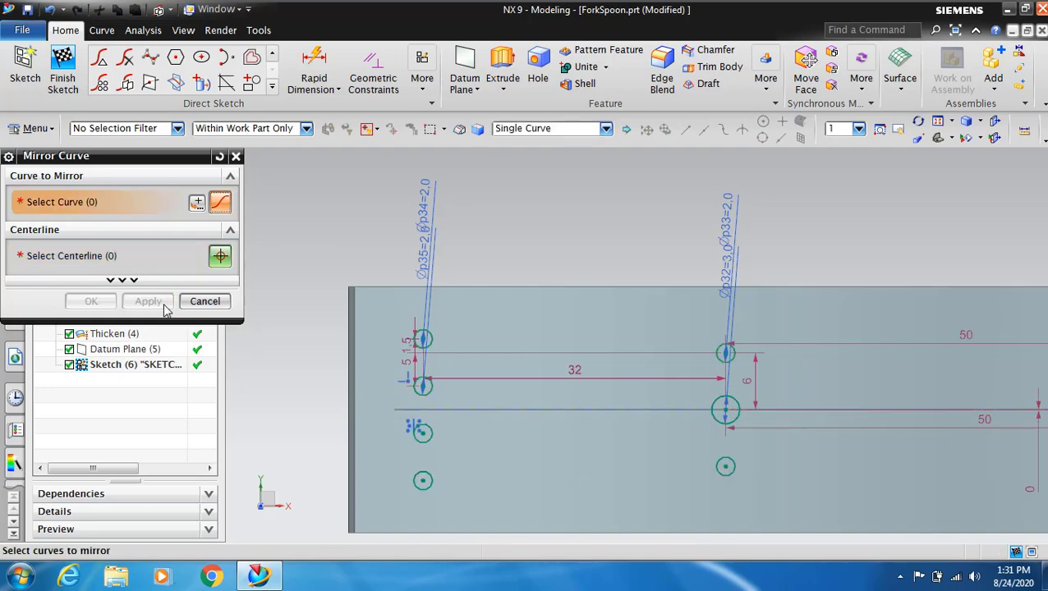
click(224, 304)
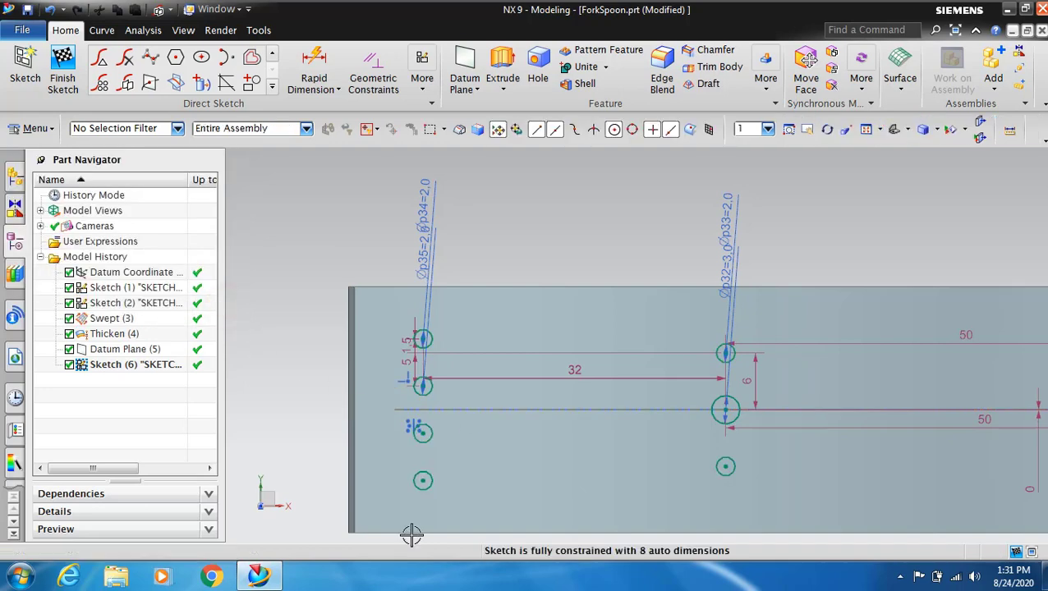
scroll(719, 428, down, 2)
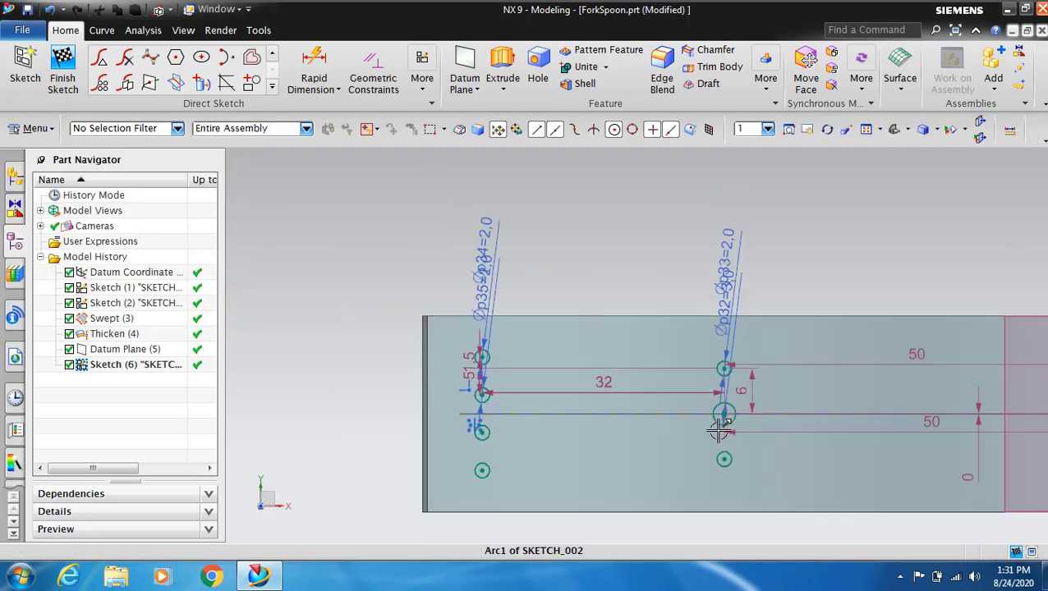
scroll(721, 423, up, 2)
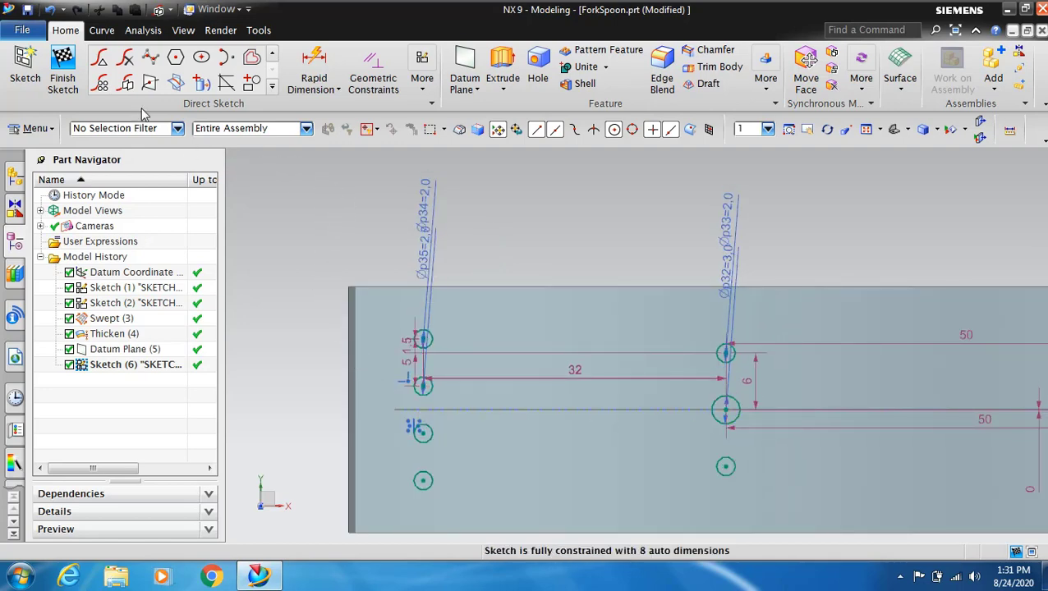
- Draw three lines linking the upper left circles to the top and middle right circles
click(274, 55)
click(150, 59)
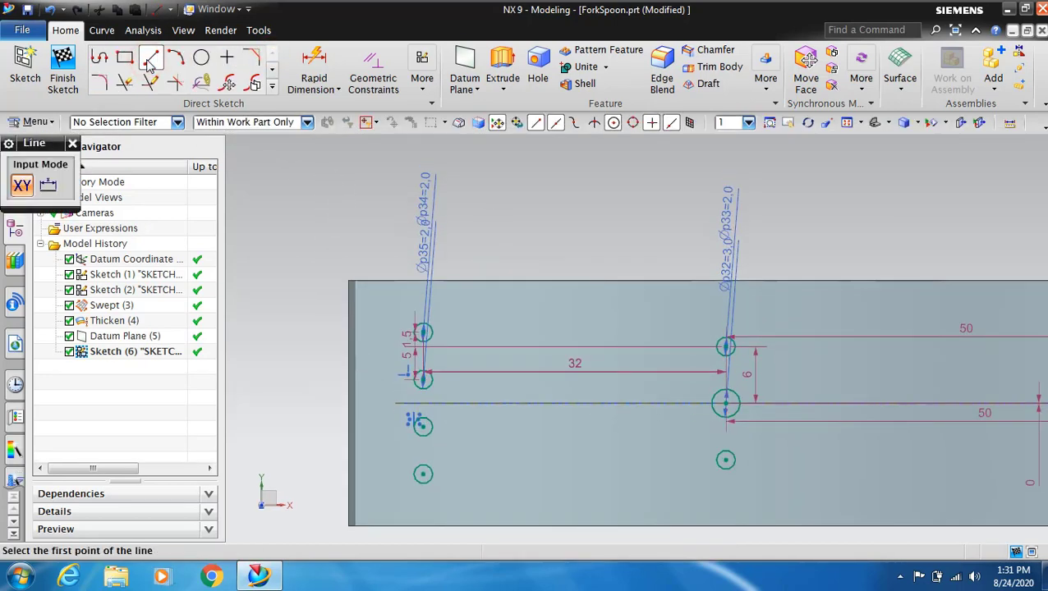
scroll(443, 427, up, 2)
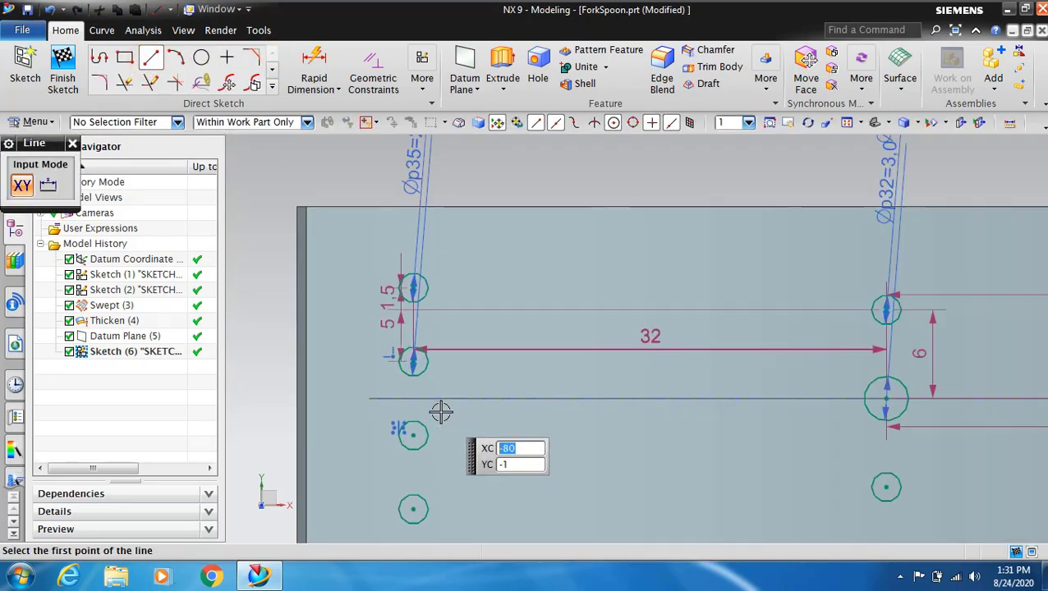
click(415, 303)
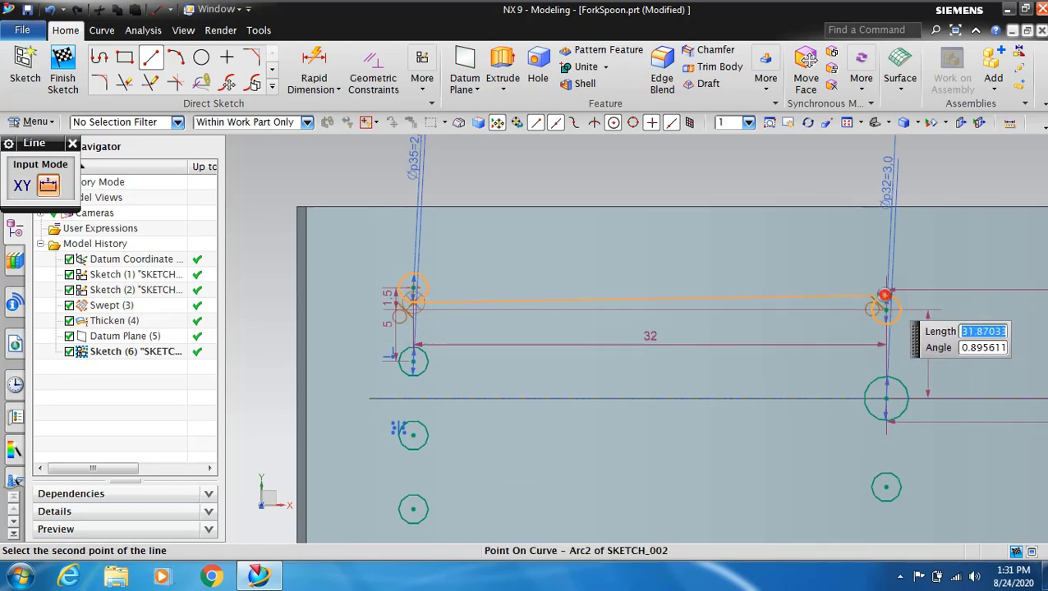
click(884, 297)
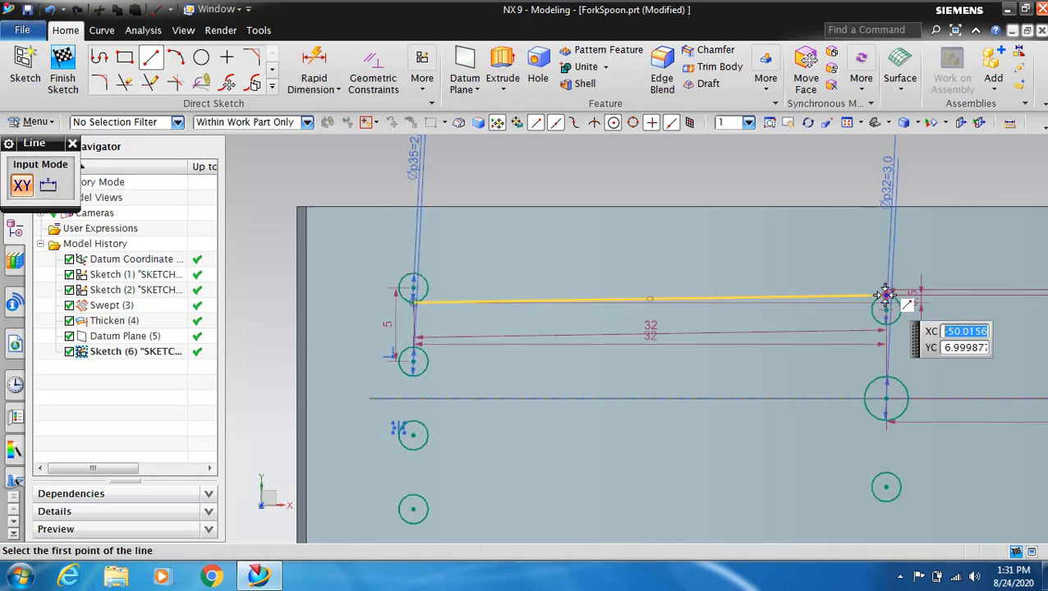
click(419, 350)
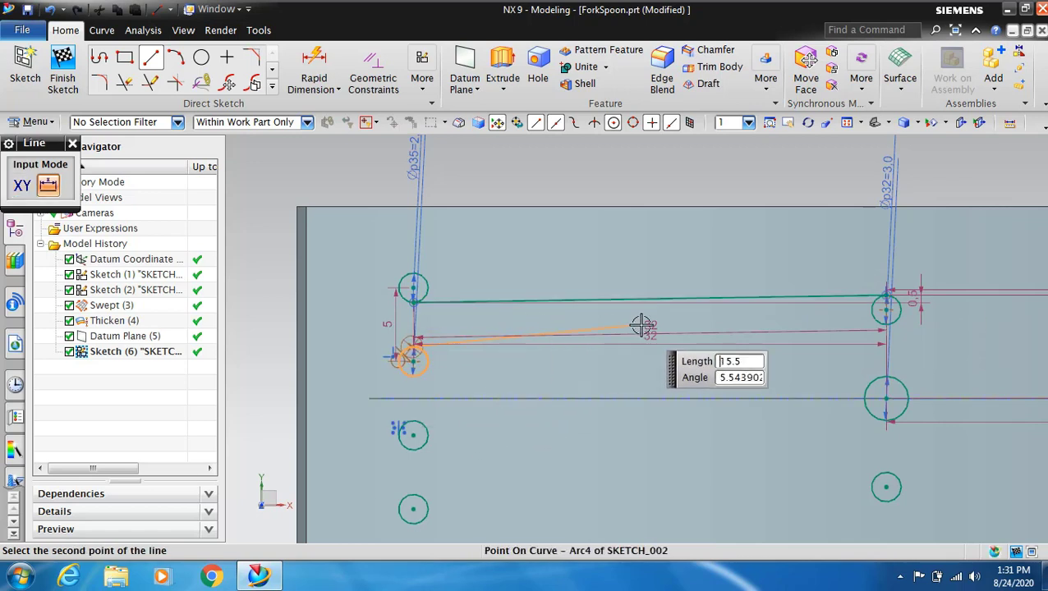
click(878, 323)
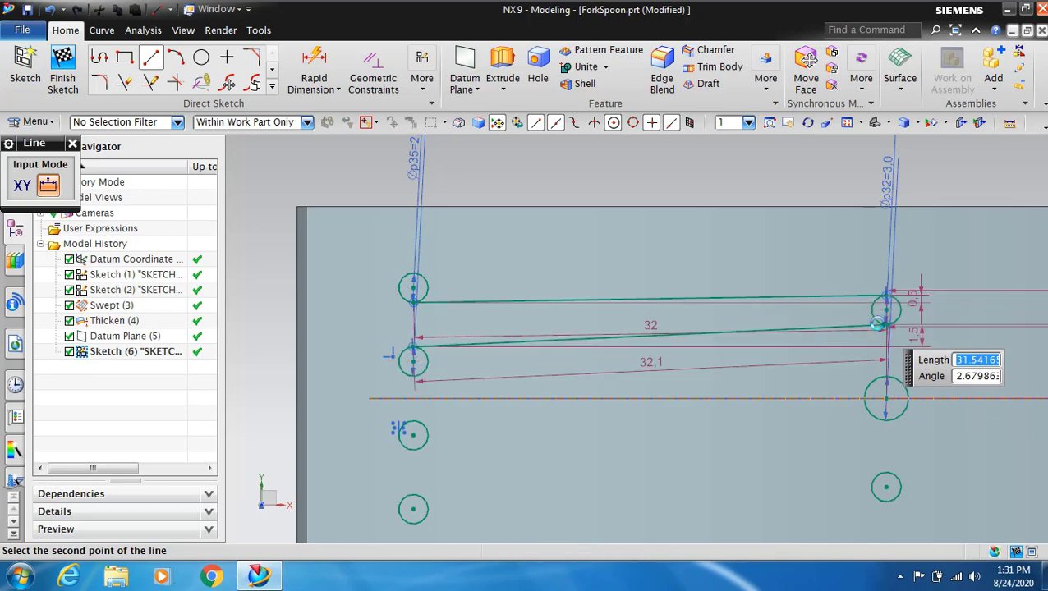
click(417, 374)
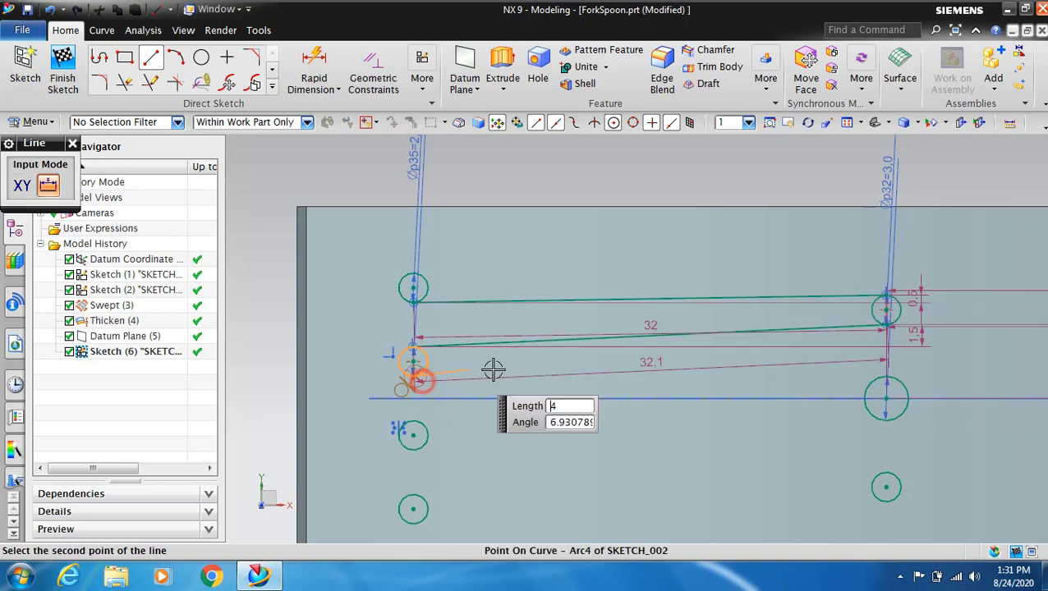
click(881, 378)
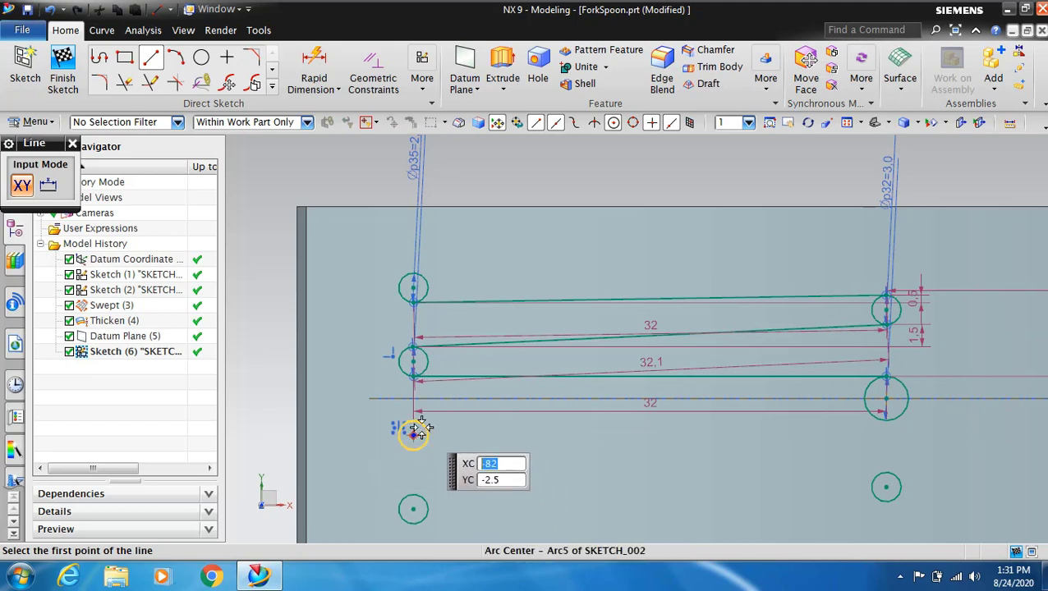
- Draw three more lines linking the lower left circles to the middle and lower right circles
click(419, 418)
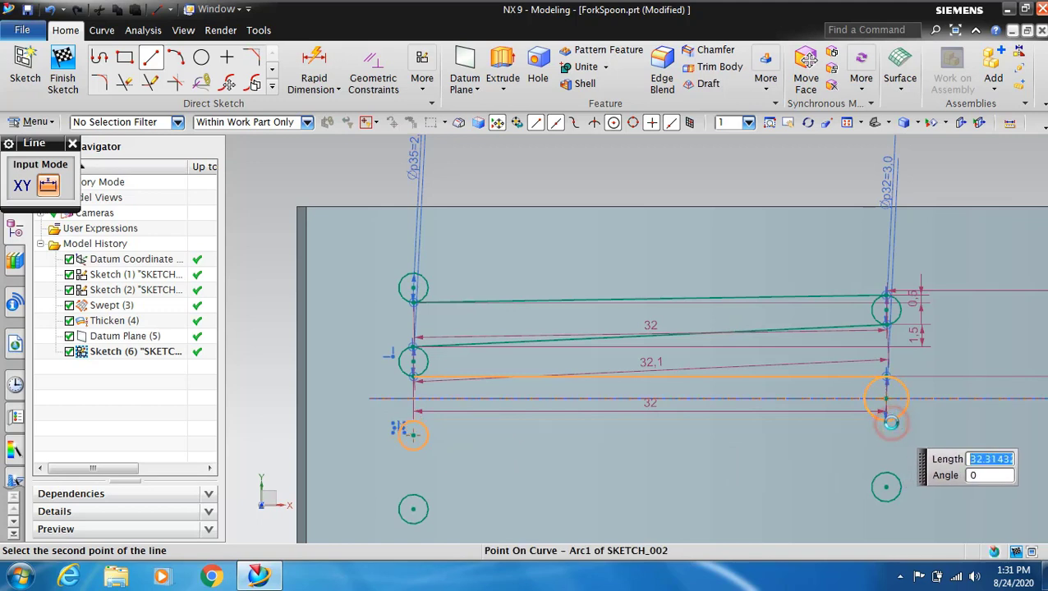
click(885, 420)
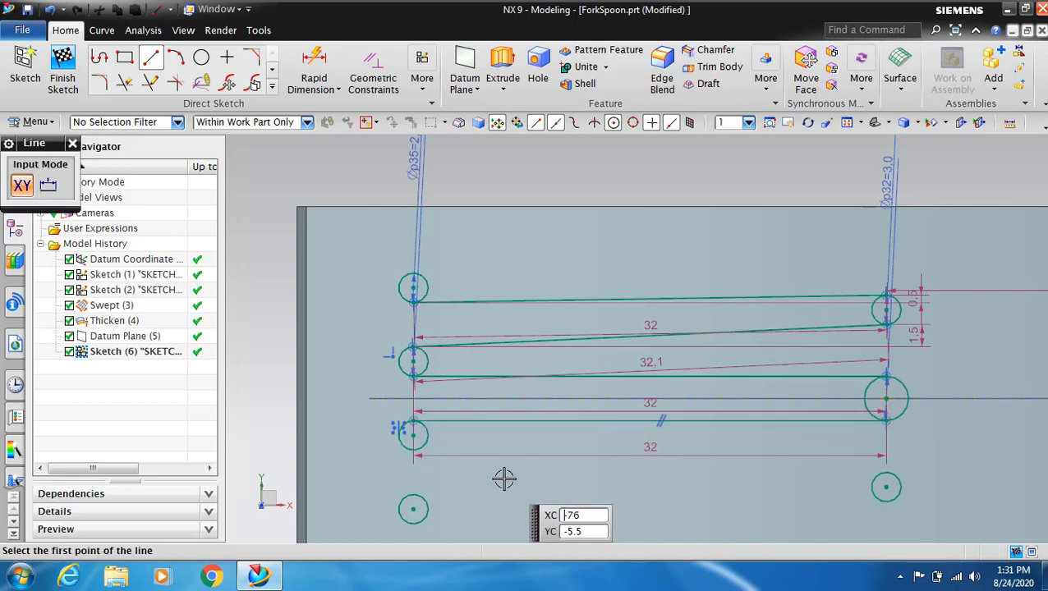
click(415, 450)
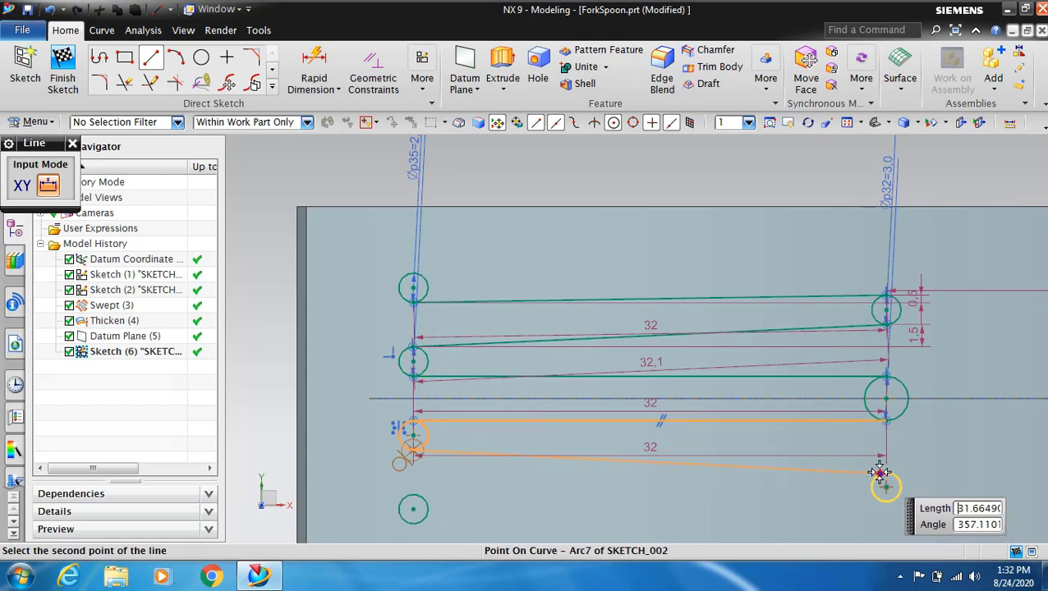
click(879, 472)
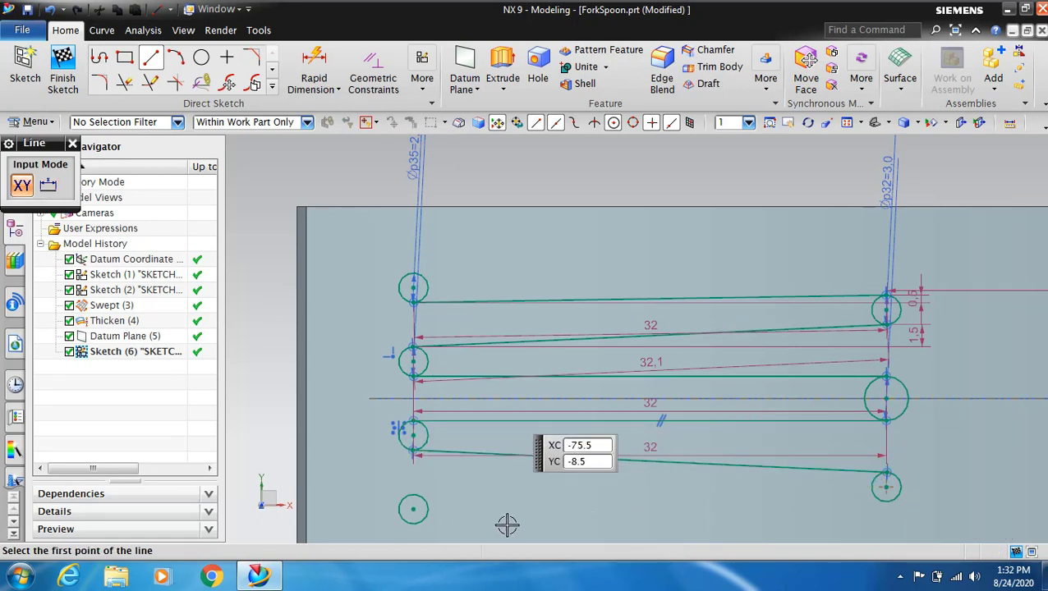
click(413, 494)
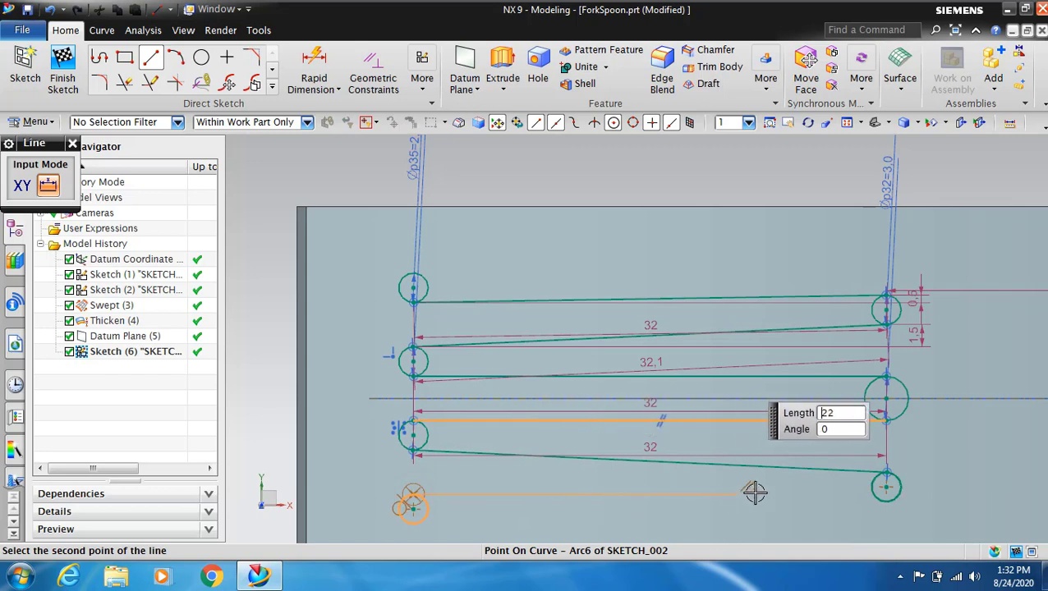
click(885, 506)
click(885, 506)
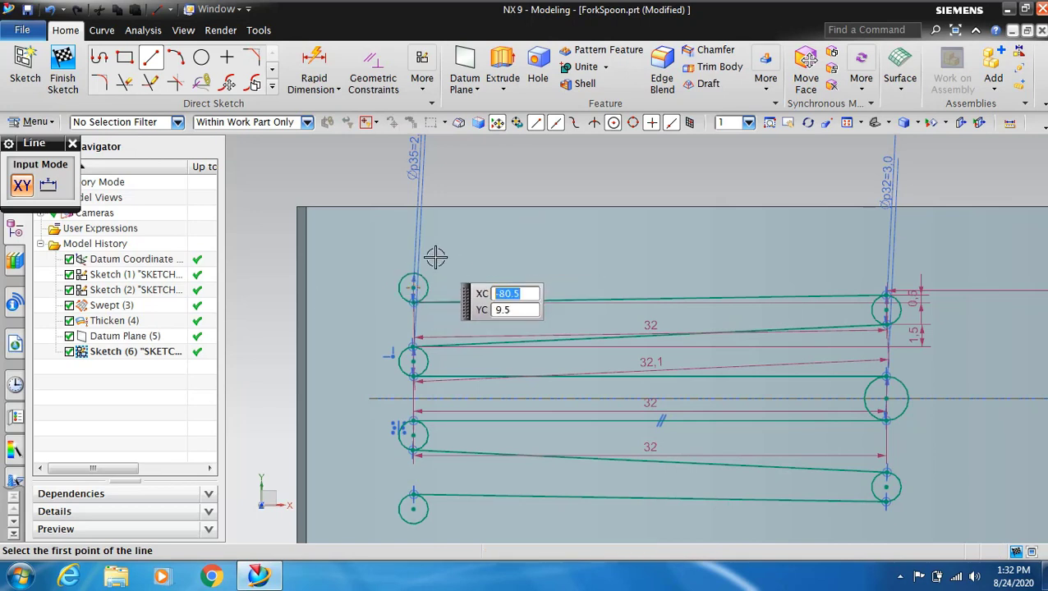
- Draw the slanted top edge from the upper-left circle, length 33.7 at 4°
click(48, 185)
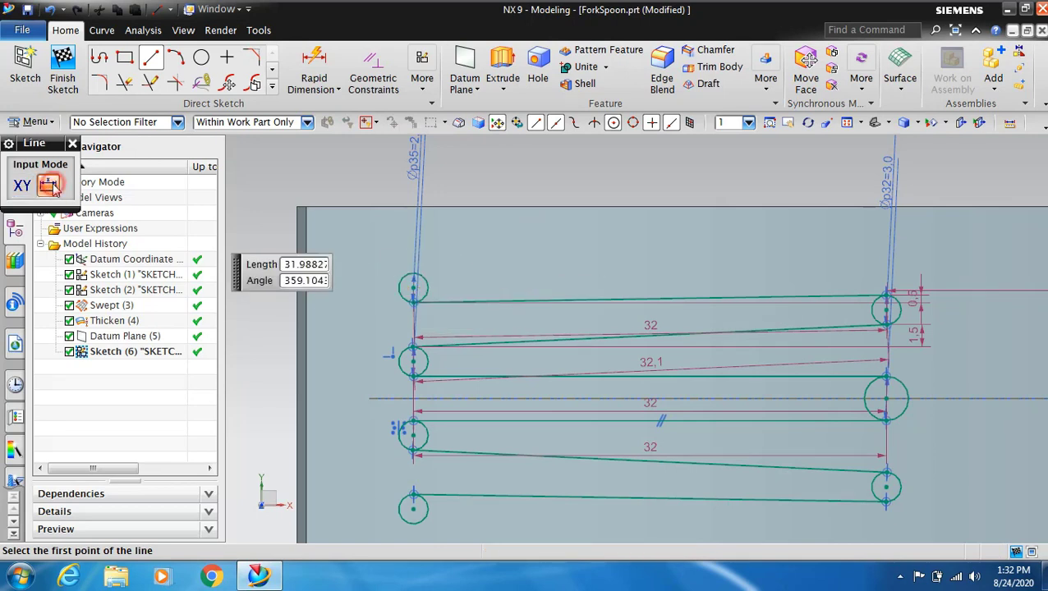
click(409, 270)
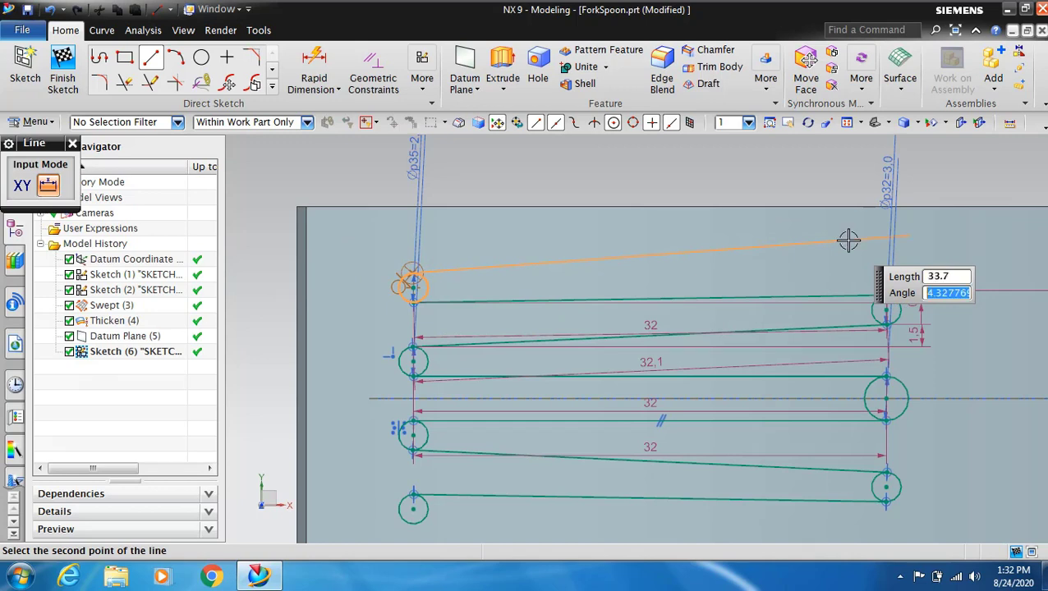
key(Return)
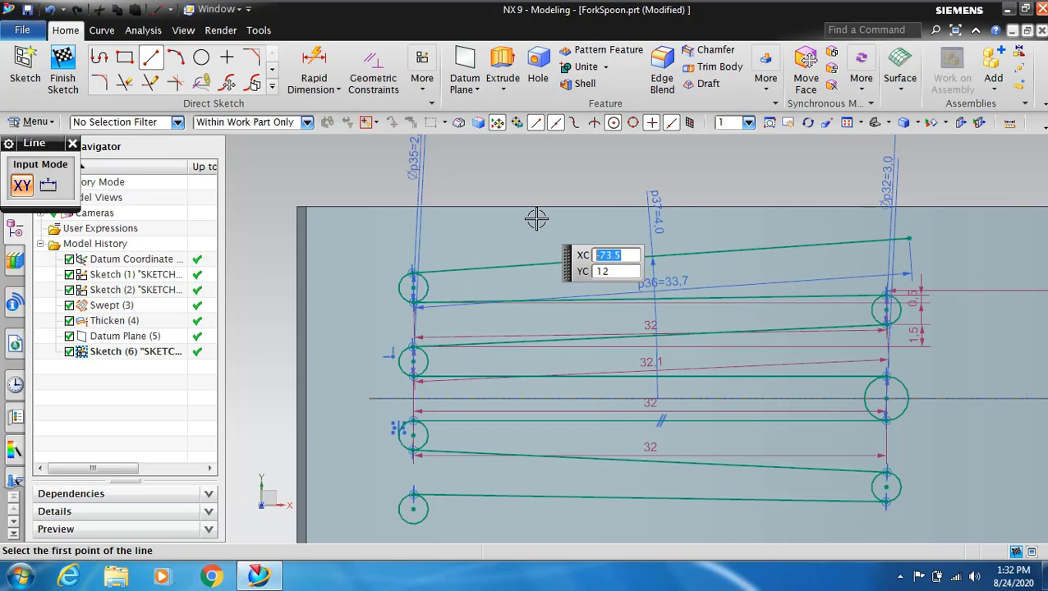
key(Escape)
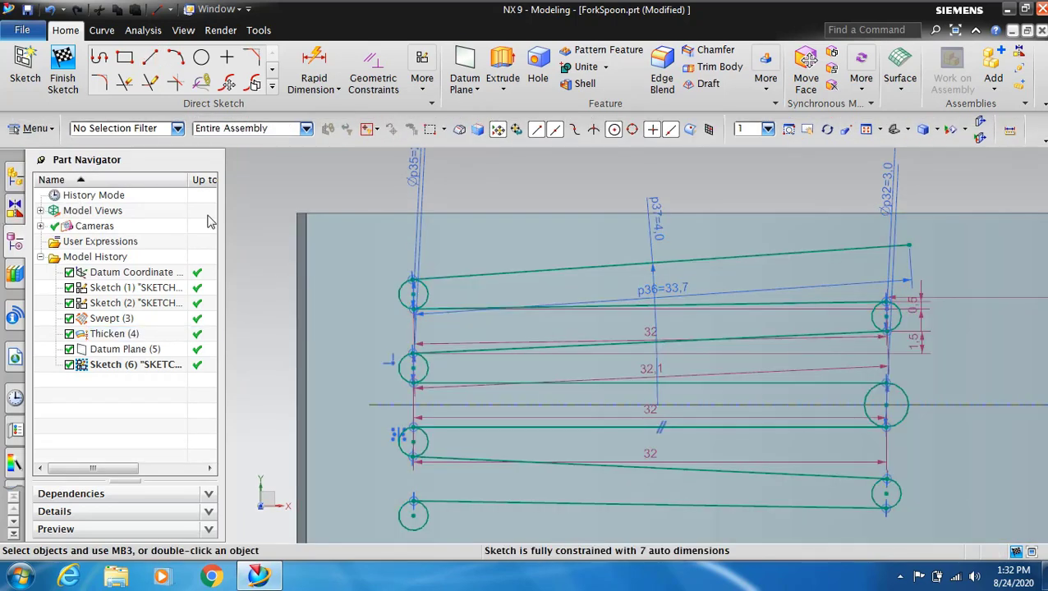
scroll(421, 437, down, 3)
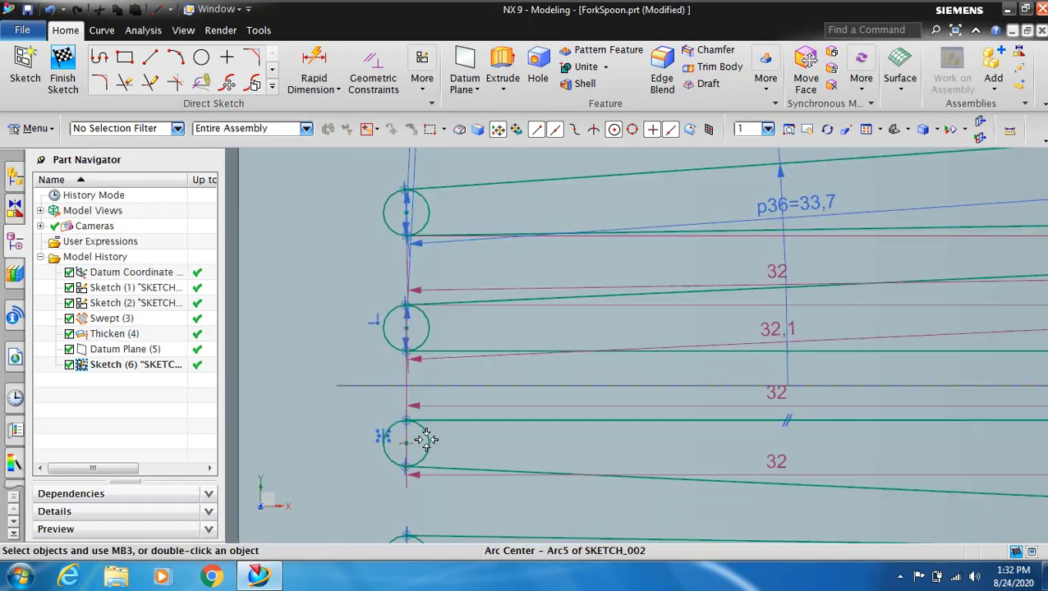
scroll(421, 437, up, 3)
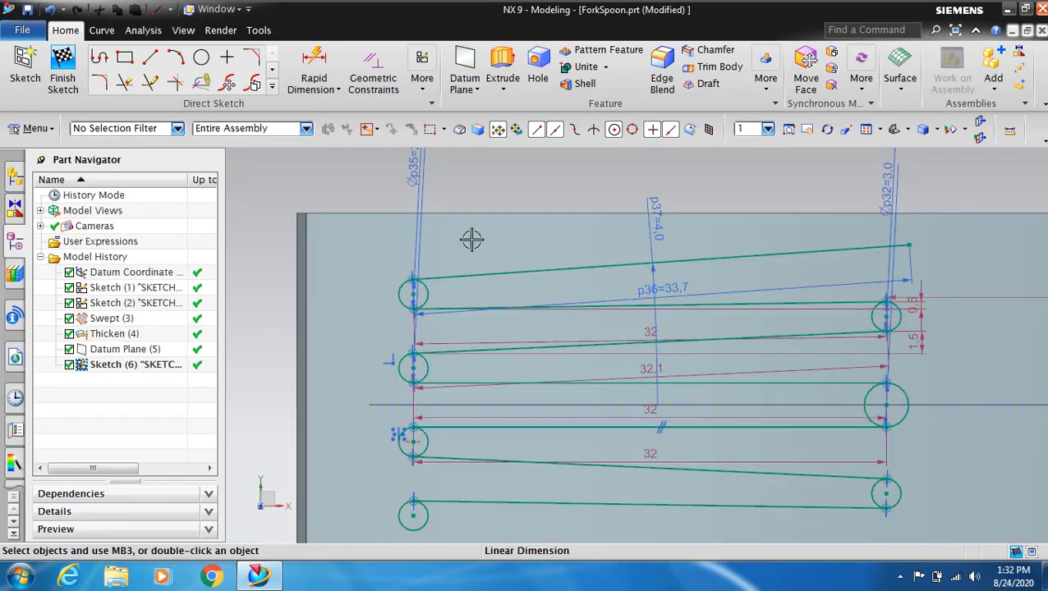
click(272, 73)
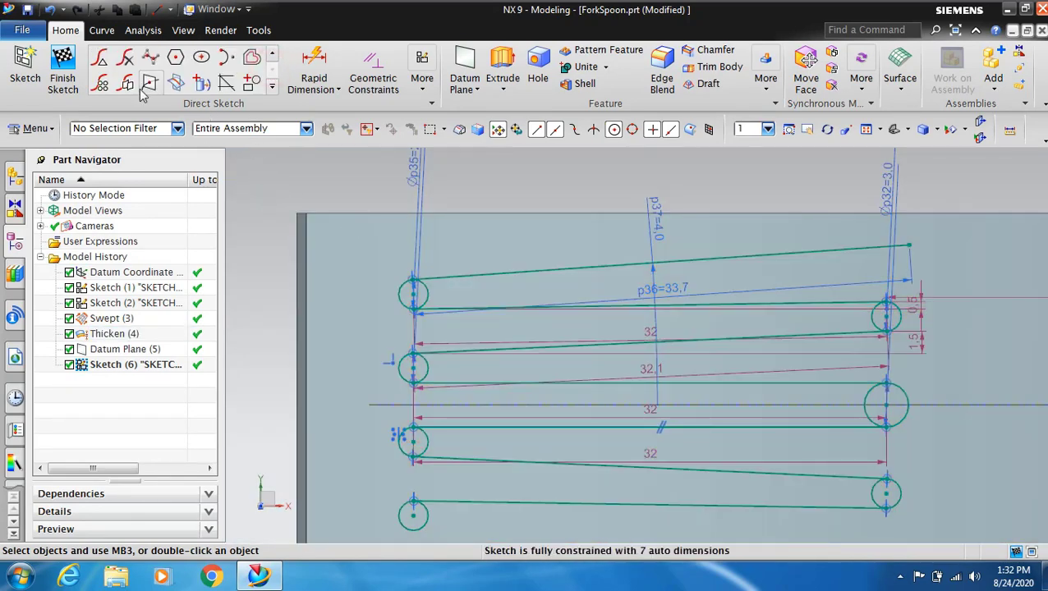
- Mirror the 33.7 mm slanted top line about the horizontal centreline to form the bottom edge
click(126, 82)
click(529, 268)
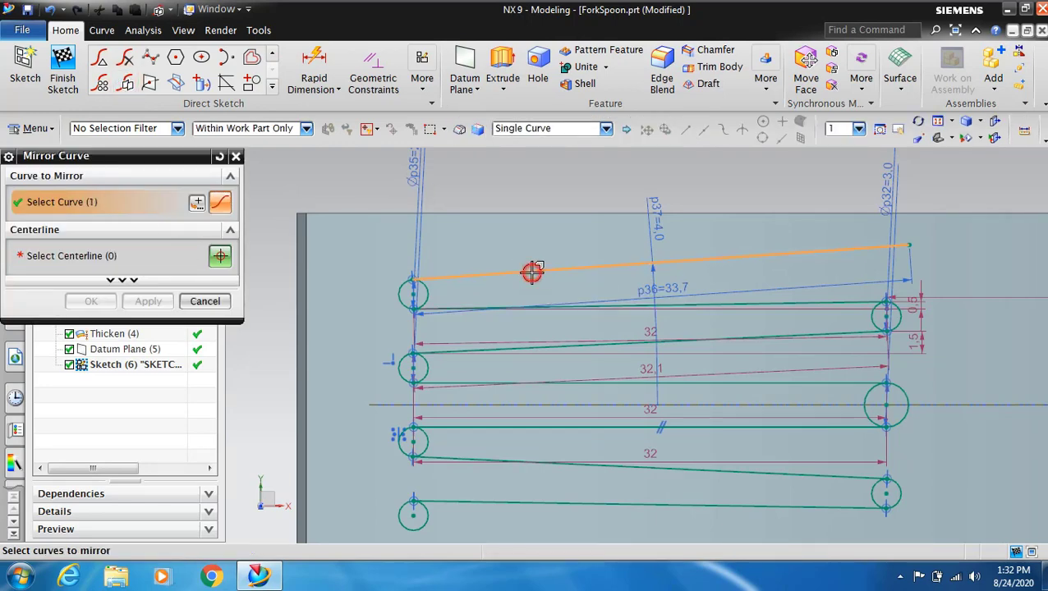
click(140, 255)
click(386, 409)
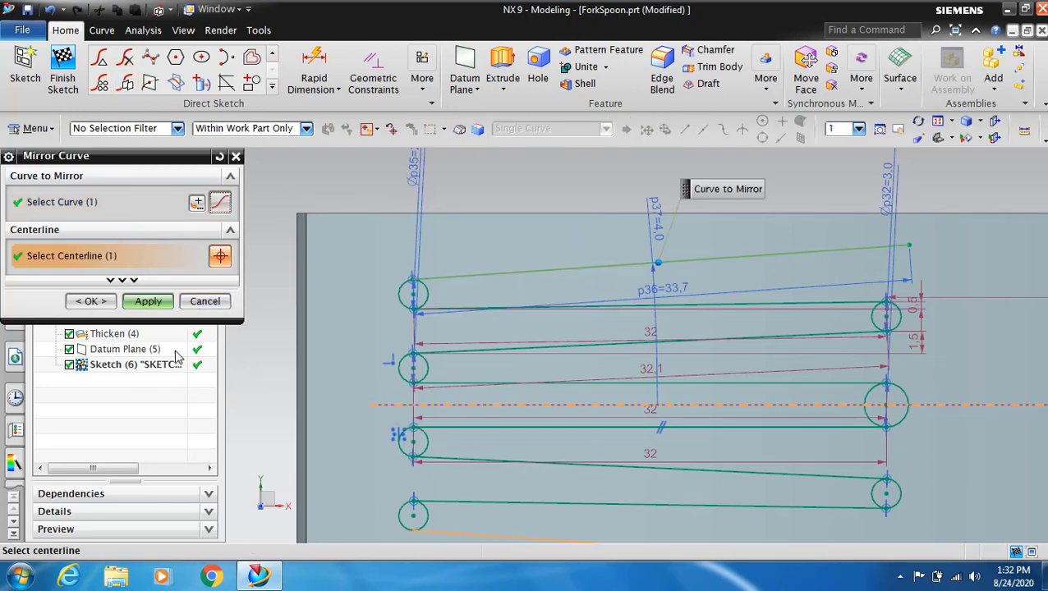
click(148, 302)
click(213, 301)
scroll(493, 345, down, 5)
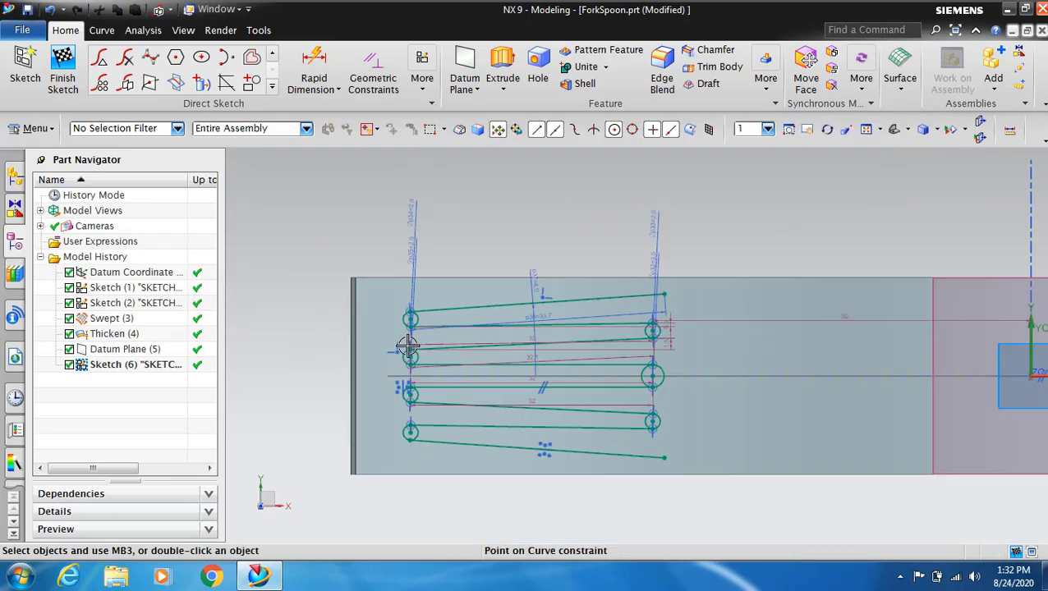
scroll(690, 427, up, 3)
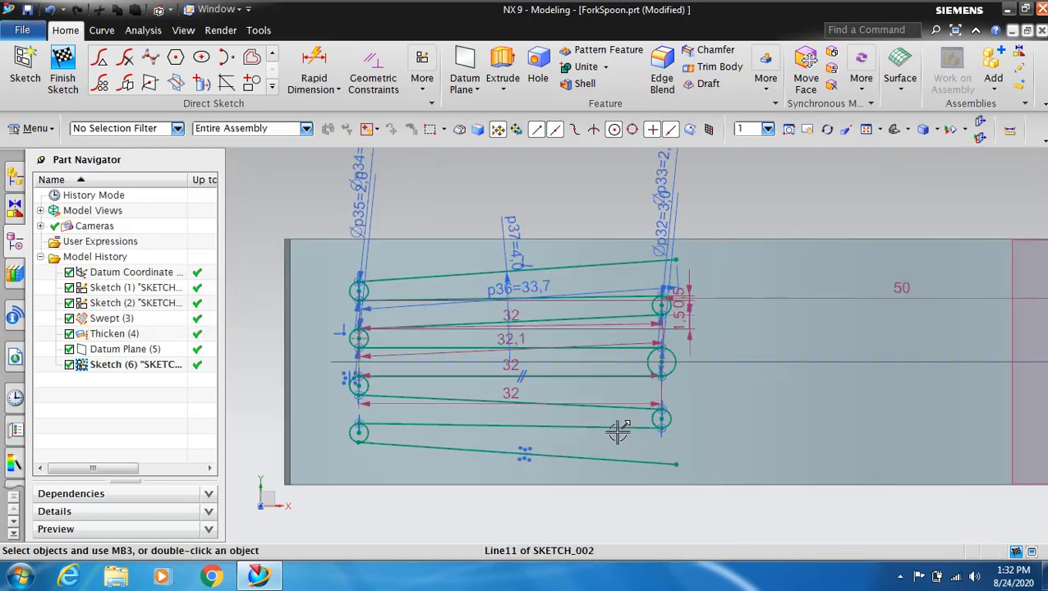
click(274, 53)
- Quick Trim the inner halves of the left and right circles, leaving semicircular tine ends
click(127, 57)
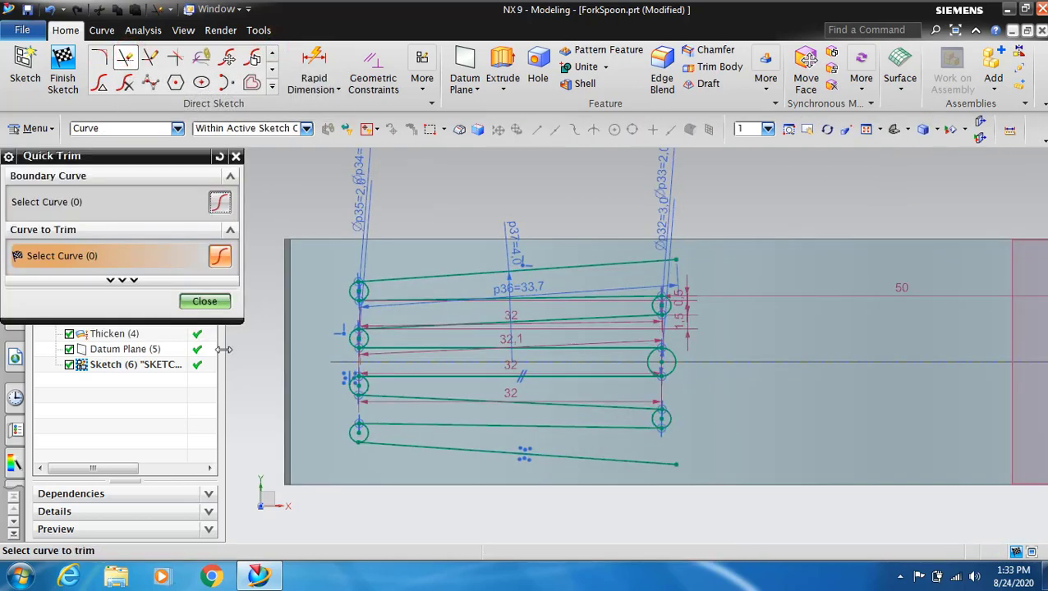
scroll(322, 326, up, 2)
click(396, 272)
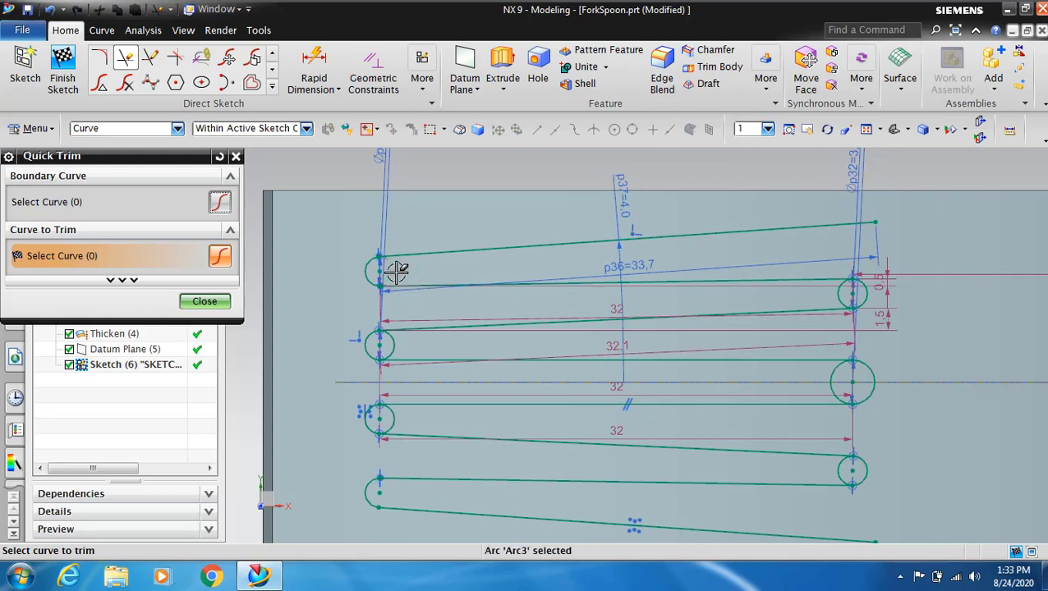
click(414, 346)
click(834, 296)
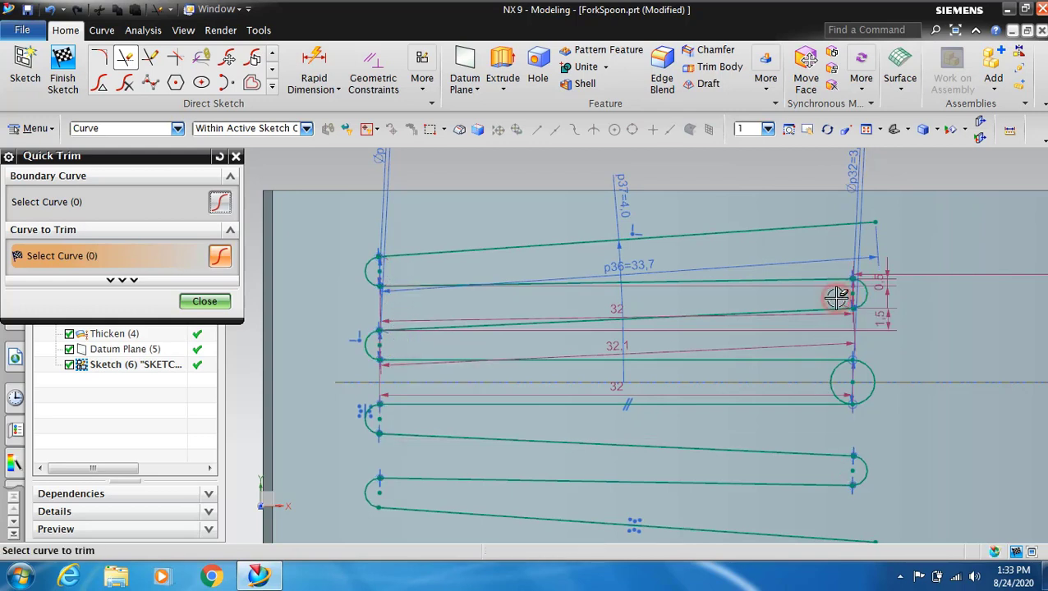
click(830, 382)
scroll(669, 375, down, 1)
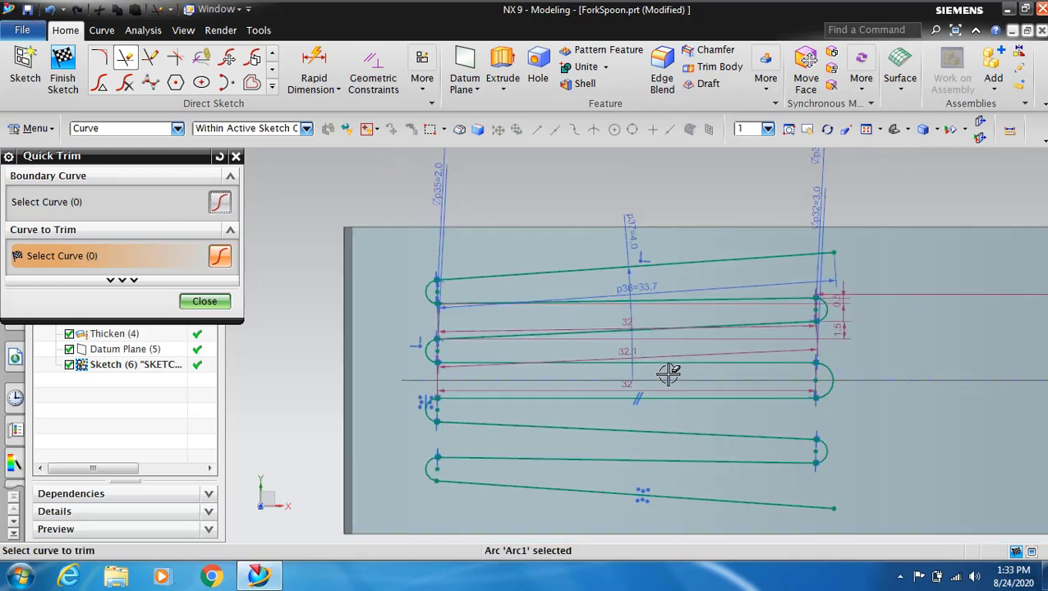
scroll(669, 375, down, 1)
click(224, 301)
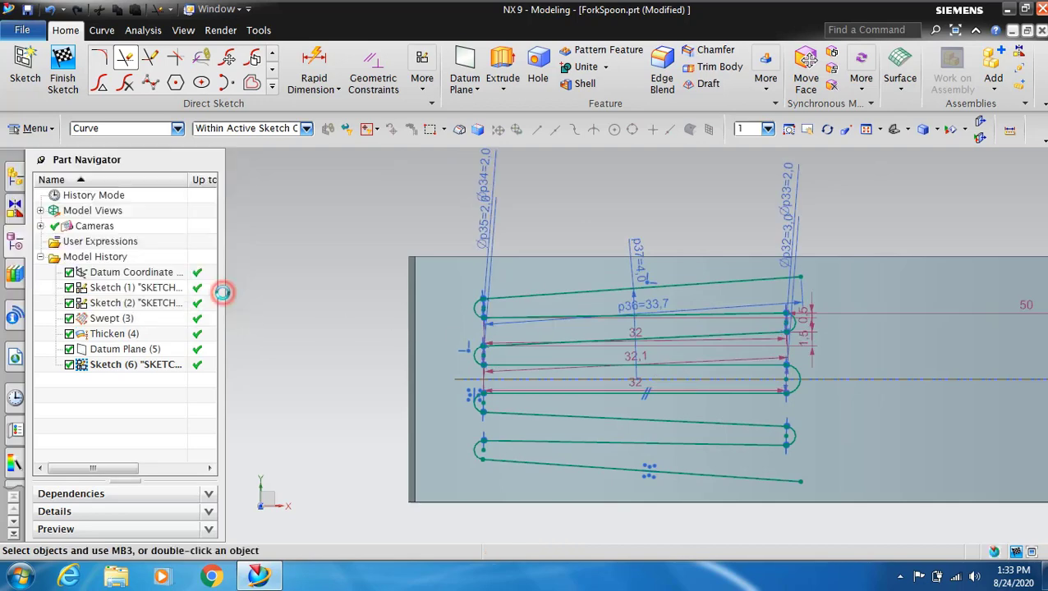
scroll(1002, 366, up, 1)
scroll(968, 397, down, 2)
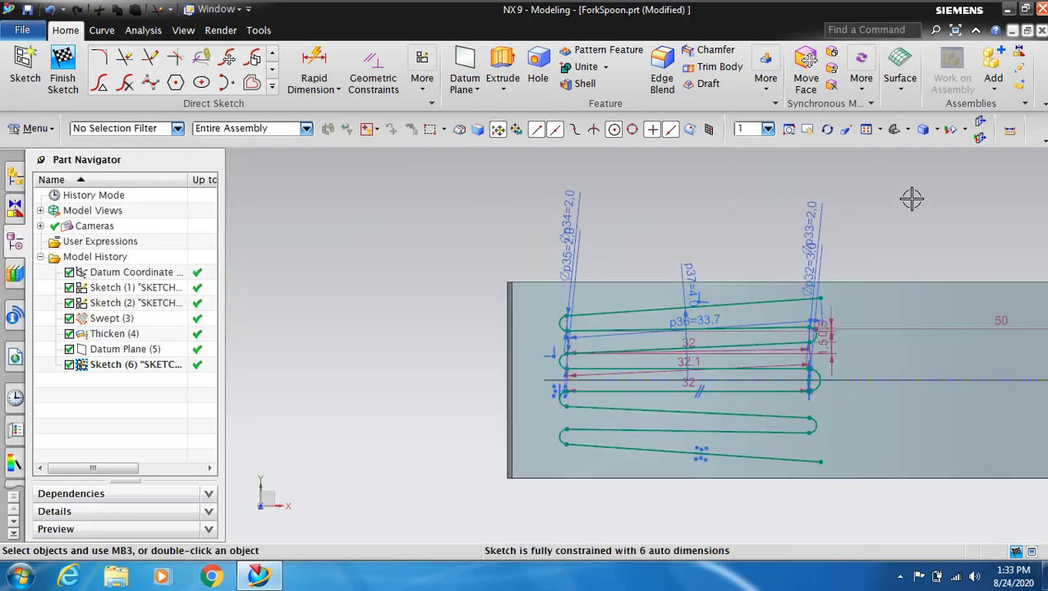
- Draw a 12 mm vertical line beyond the tines
click(809, 130)
mouse_move(857, 225)
mouse_down()
mouse_move(615, 196)
mouse_move(652, 198)
mouse_up()
click(809, 131)
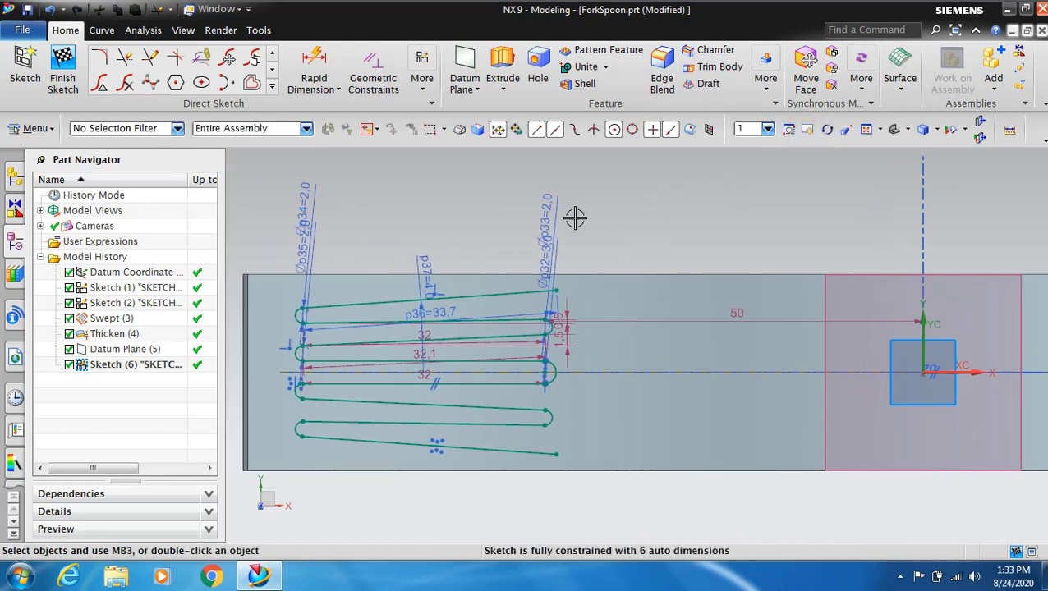
click(151, 57)
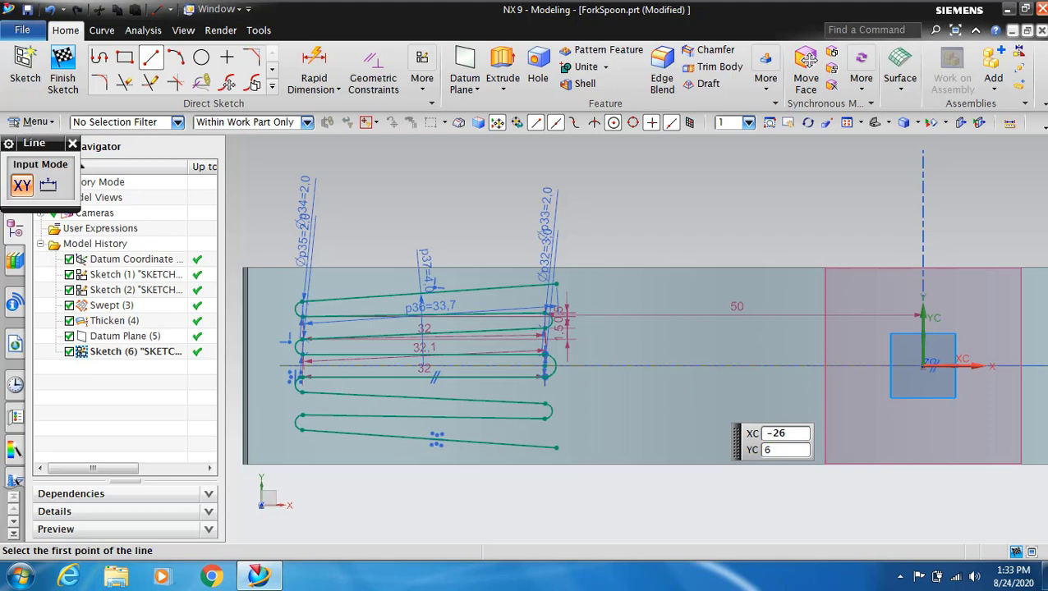
click(724, 324)
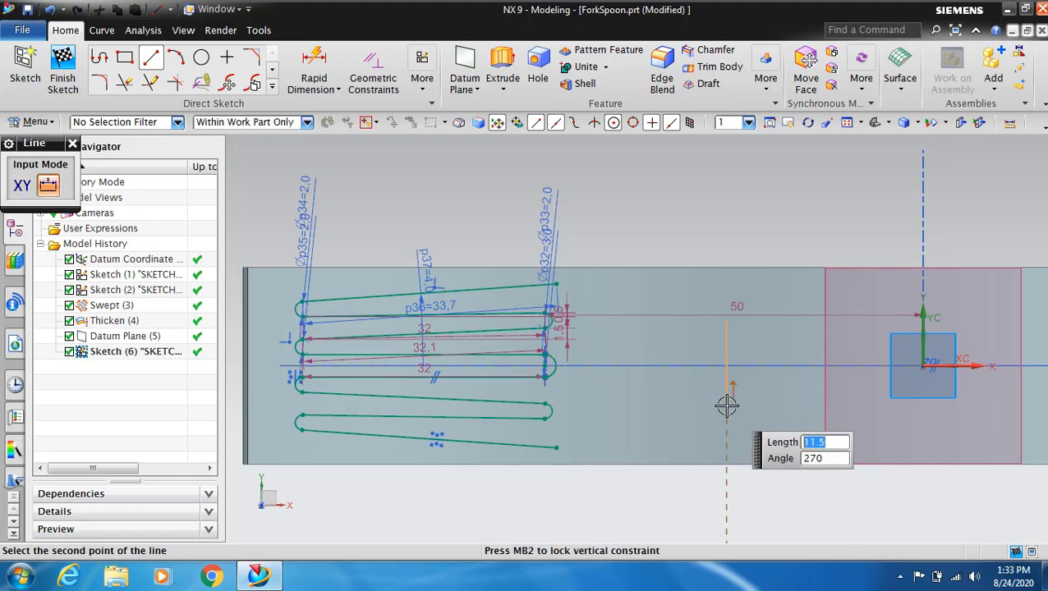
click(726, 406)
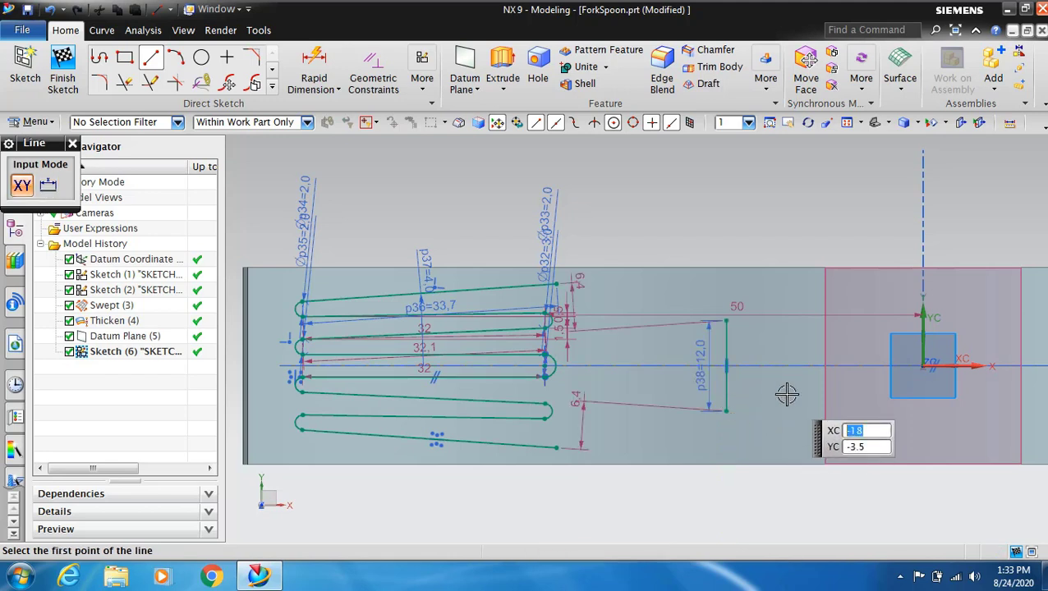
- Draw a 5 mm vertical line starting at XC -10, YC 2.5
key(Tab)
key(Return)
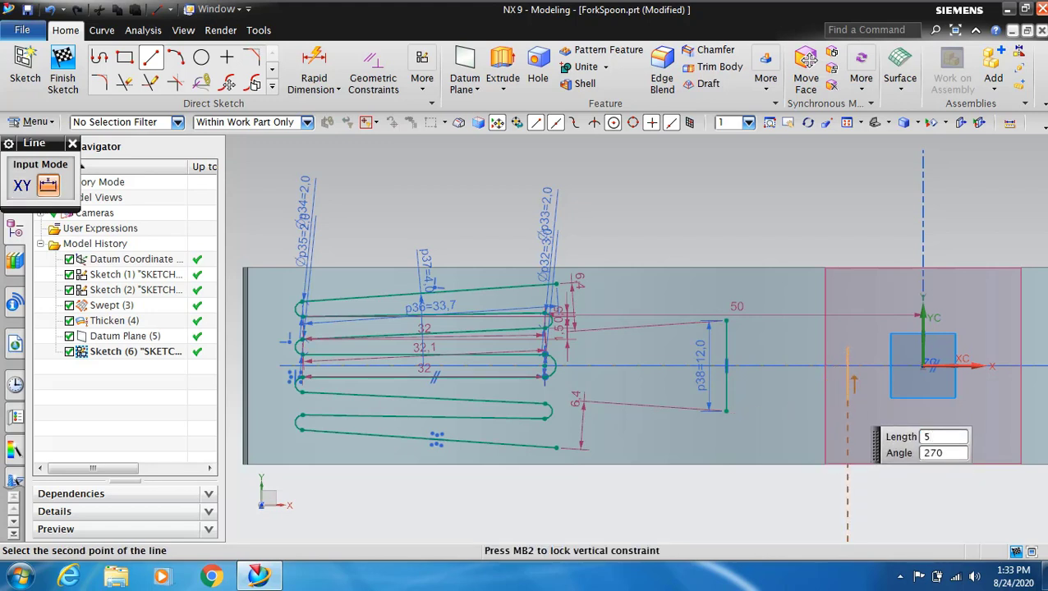
key(Tab)
key(Return)
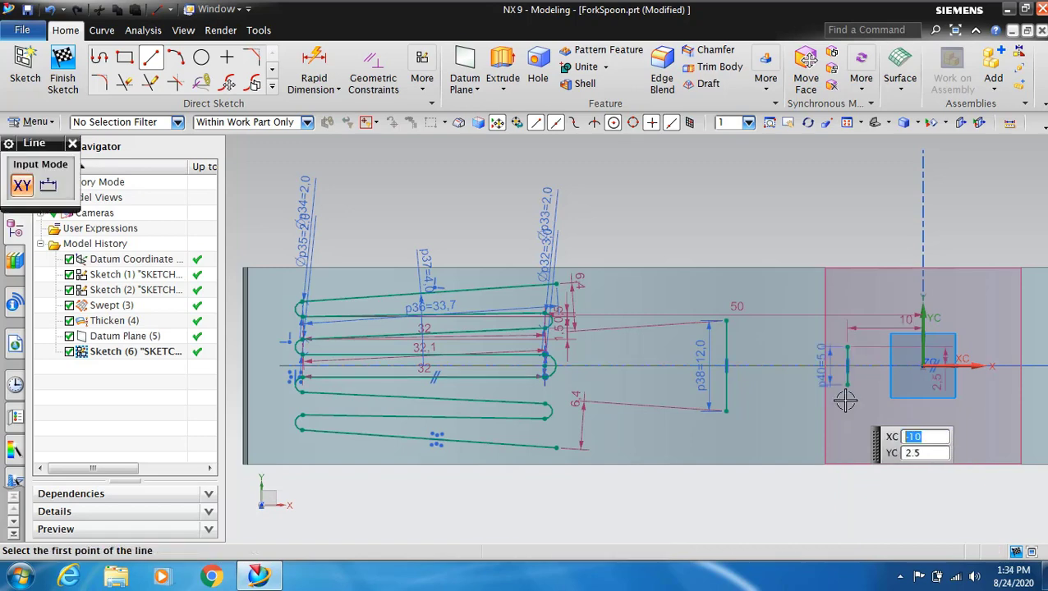
key(ctrl+q)
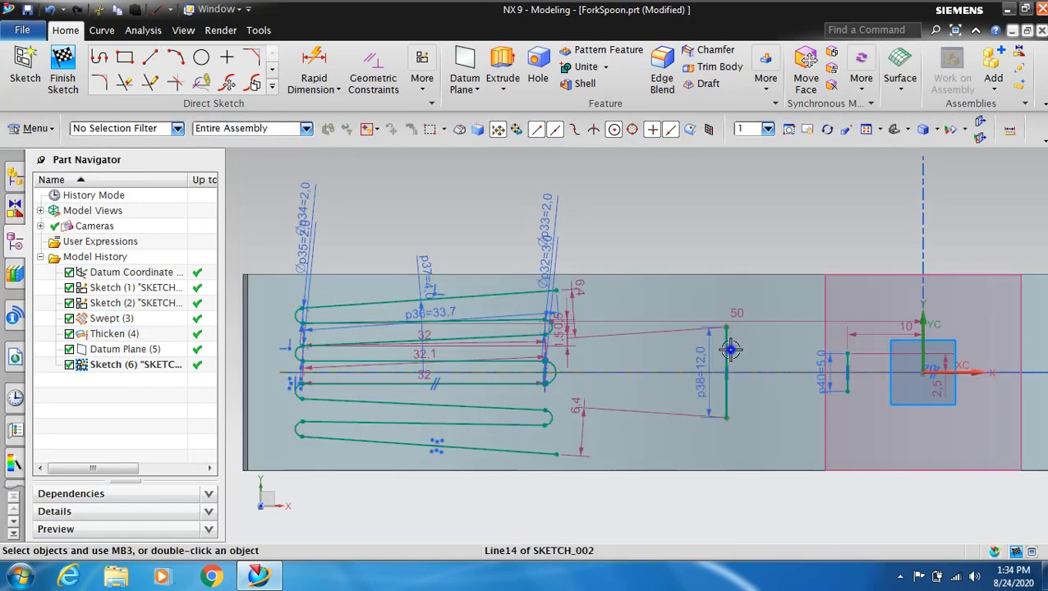
- Convert the 12 mm line to reference and add a Horizontal constraint to fully constrain the sketch
right_click(726, 349)
click(799, 183)
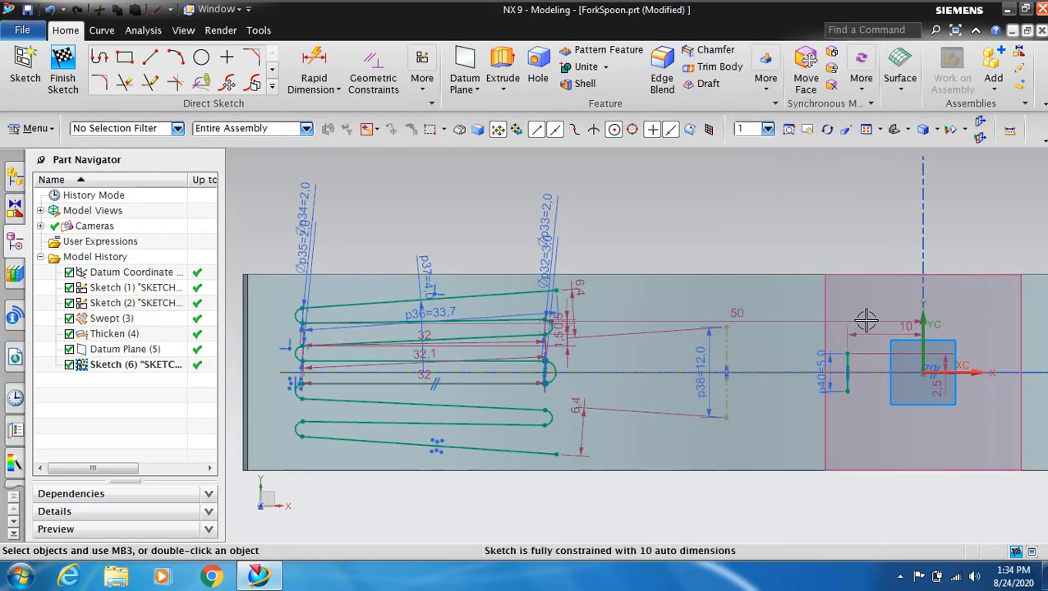
scroll(846, 362, up, 1)
right_click(846, 361)
click(901, 209)
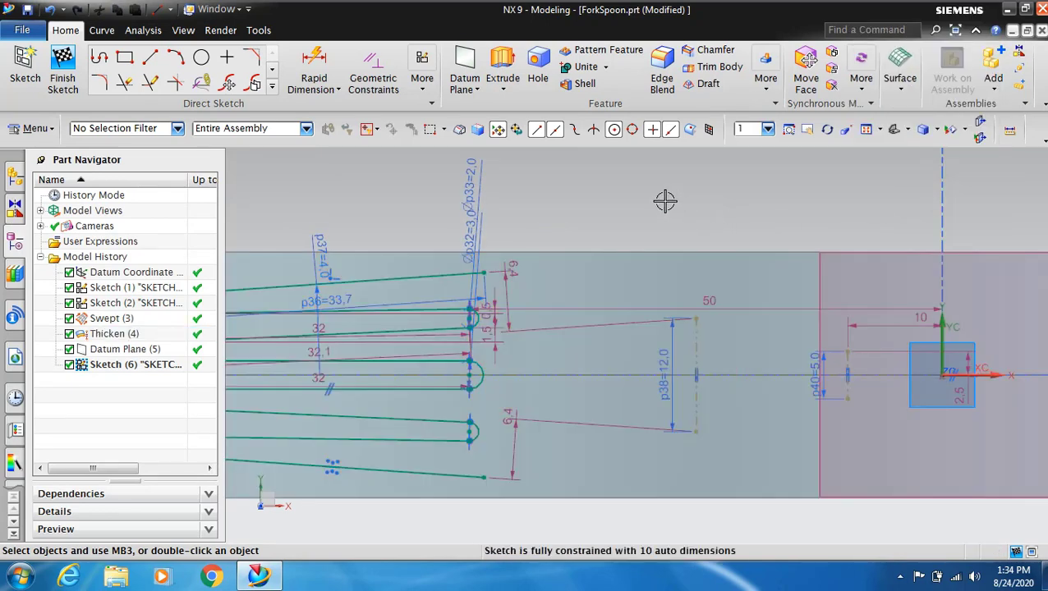
scroll(665, 201, down, 1)
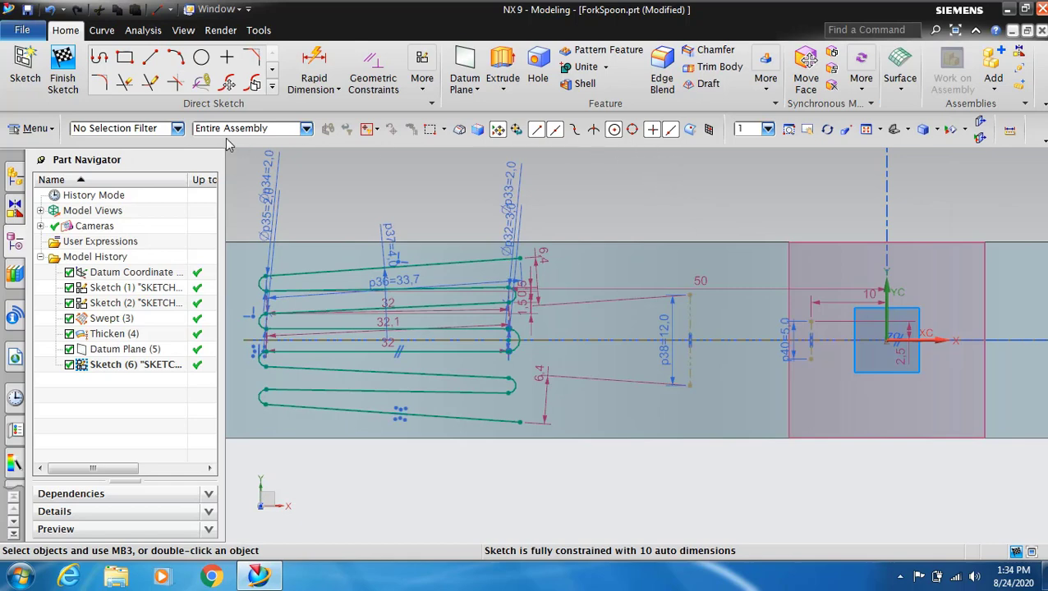
- Draw two R42 arcs from the outer tine ends to the top and bottom of the 12 mm line
click(175, 57)
click(520, 251)
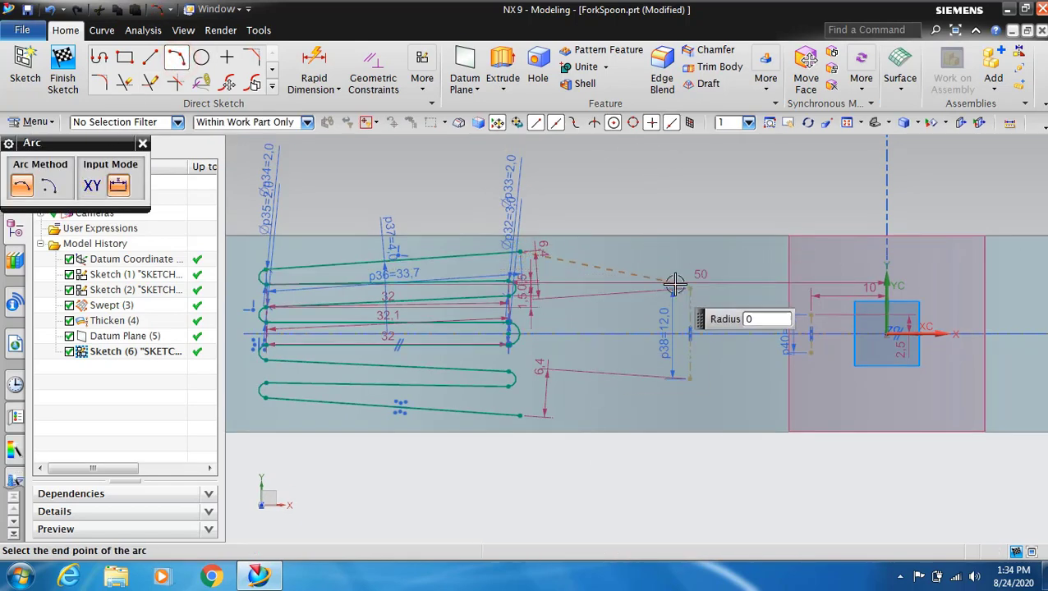
click(687, 286)
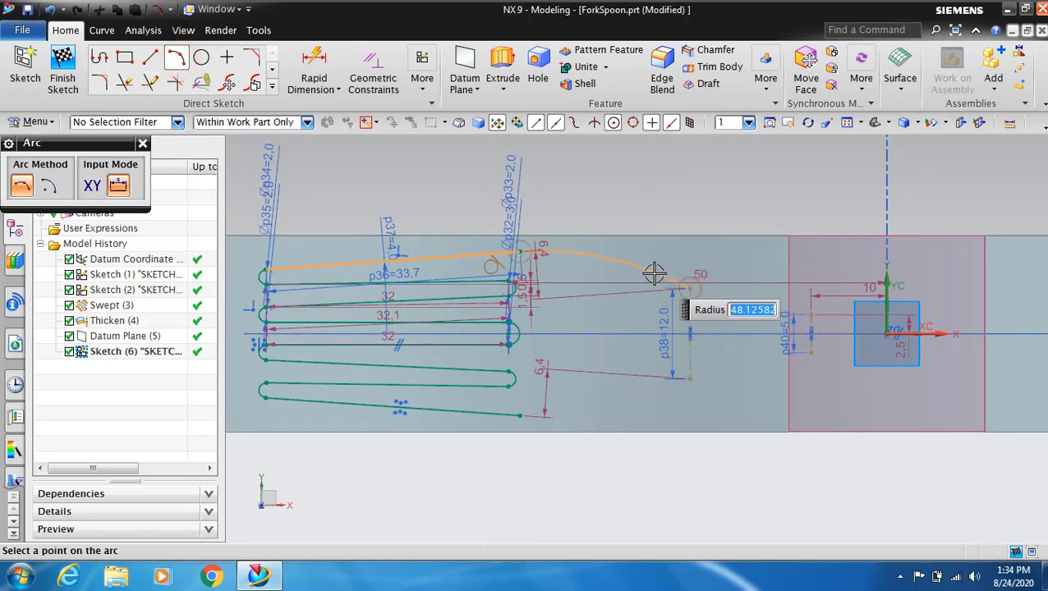
text(42)
key(Return)
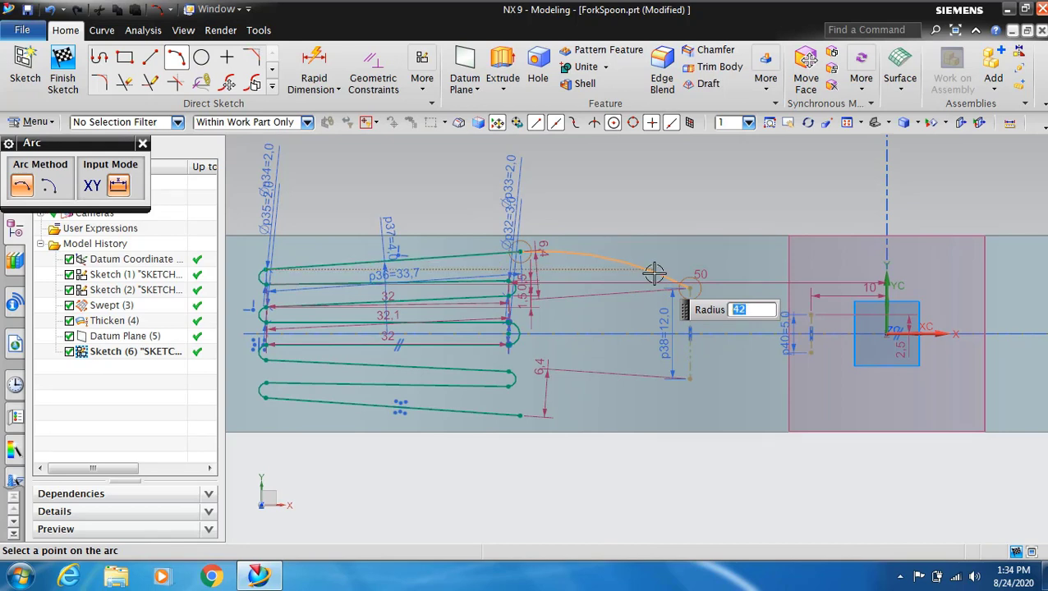
click(655, 273)
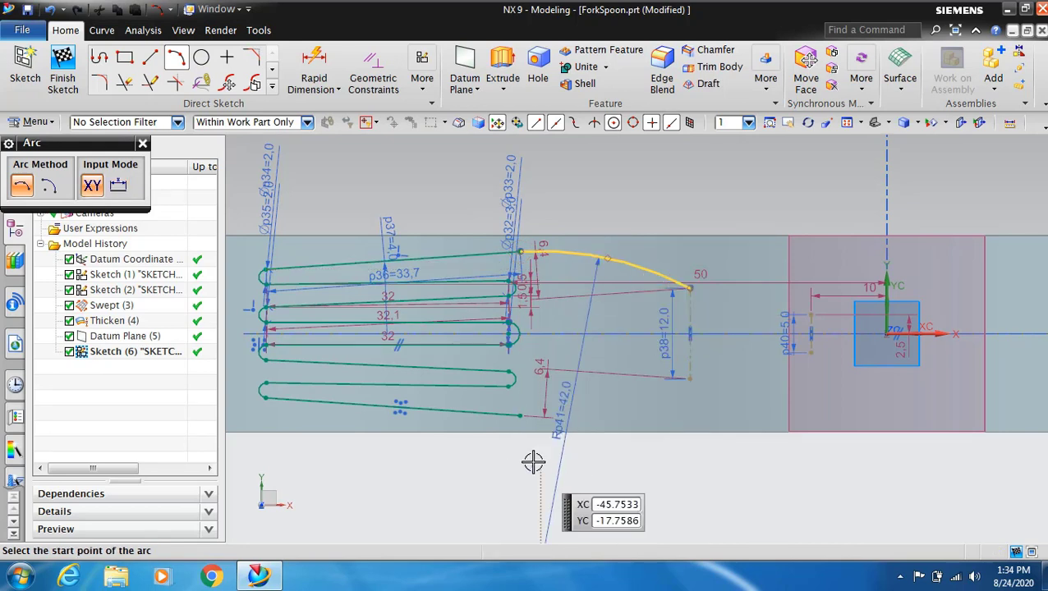
click(520, 416)
click(688, 380)
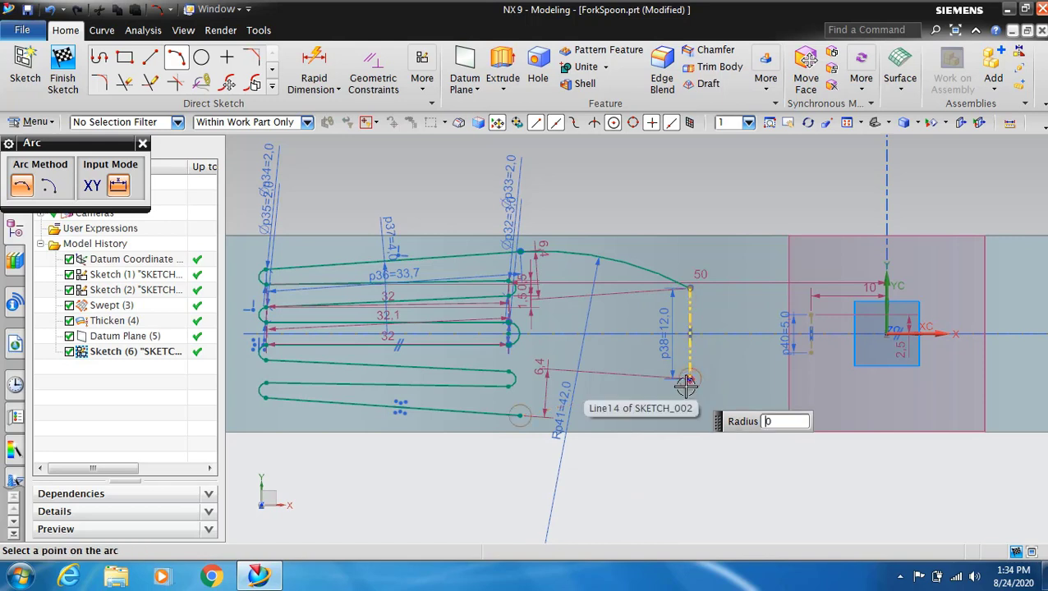
text(42)
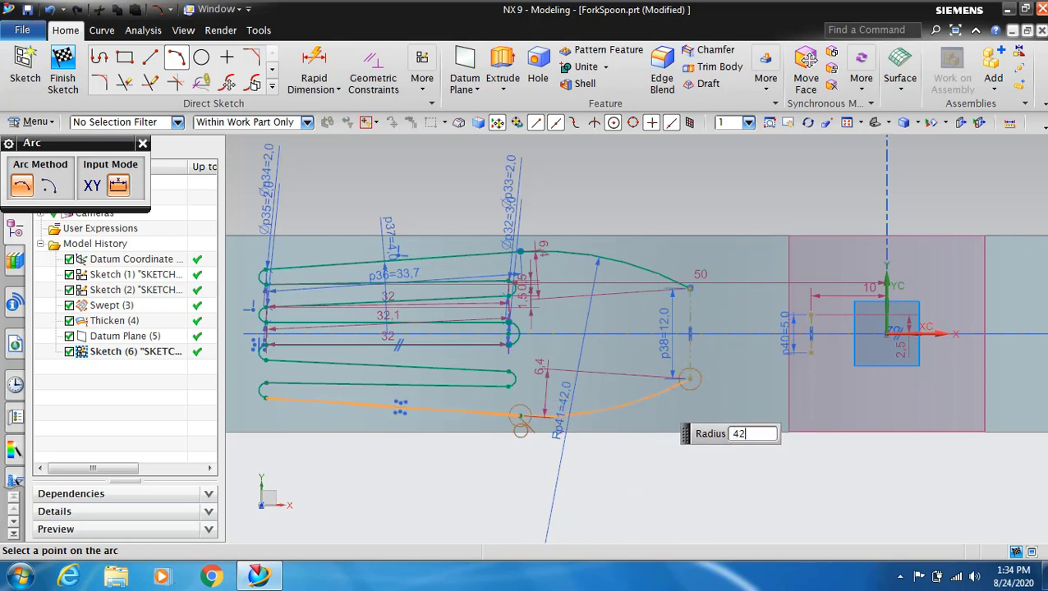
key(Return)
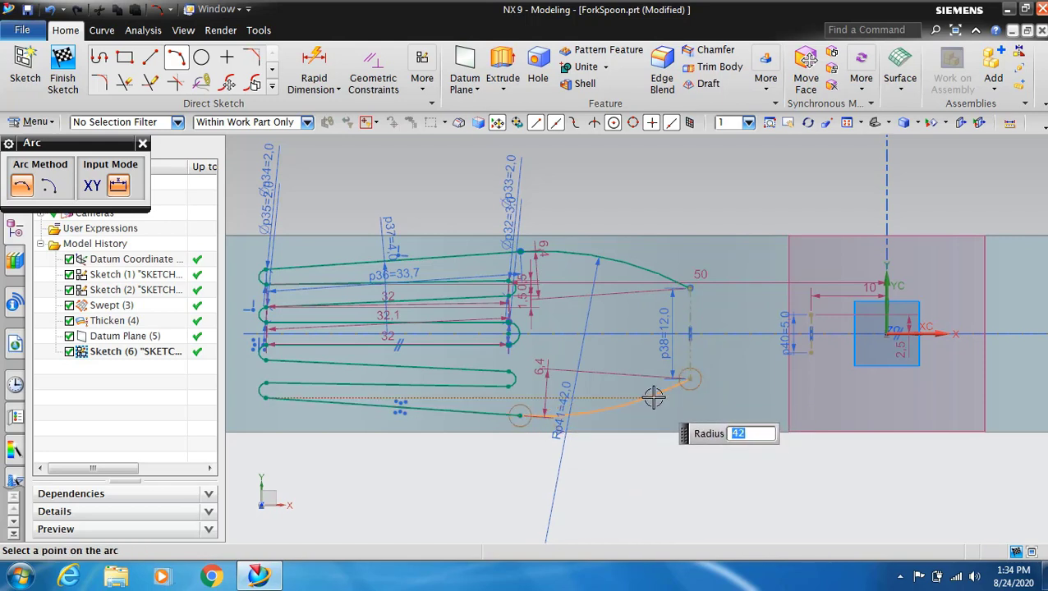
click(653, 396)
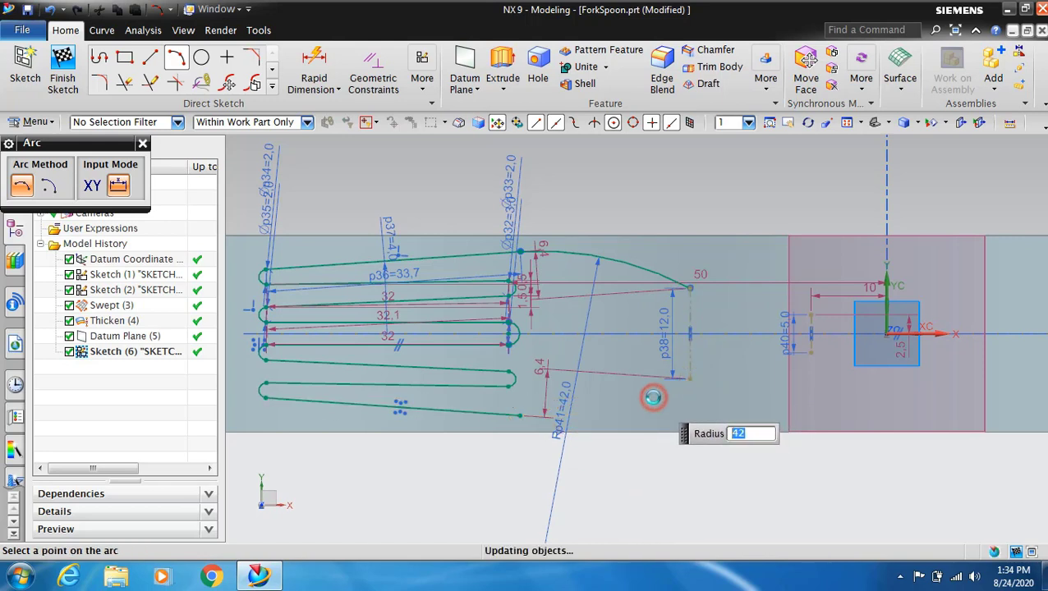
- Draw two R21 neck arcs from the 12 mm line's ends to the 5 mm line's ends
click(690, 288)
click(809, 315)
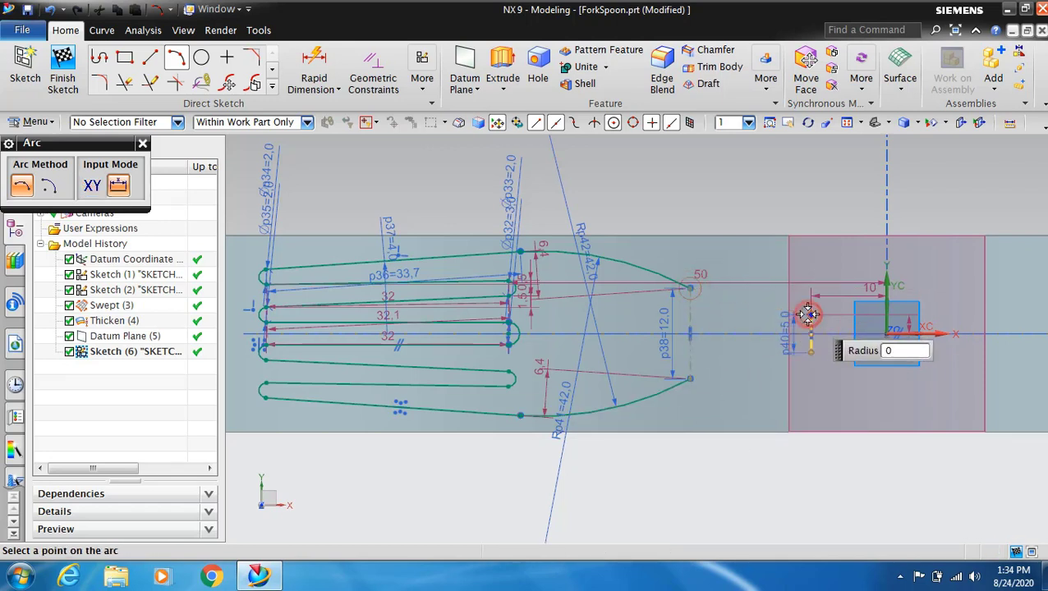
text(21)
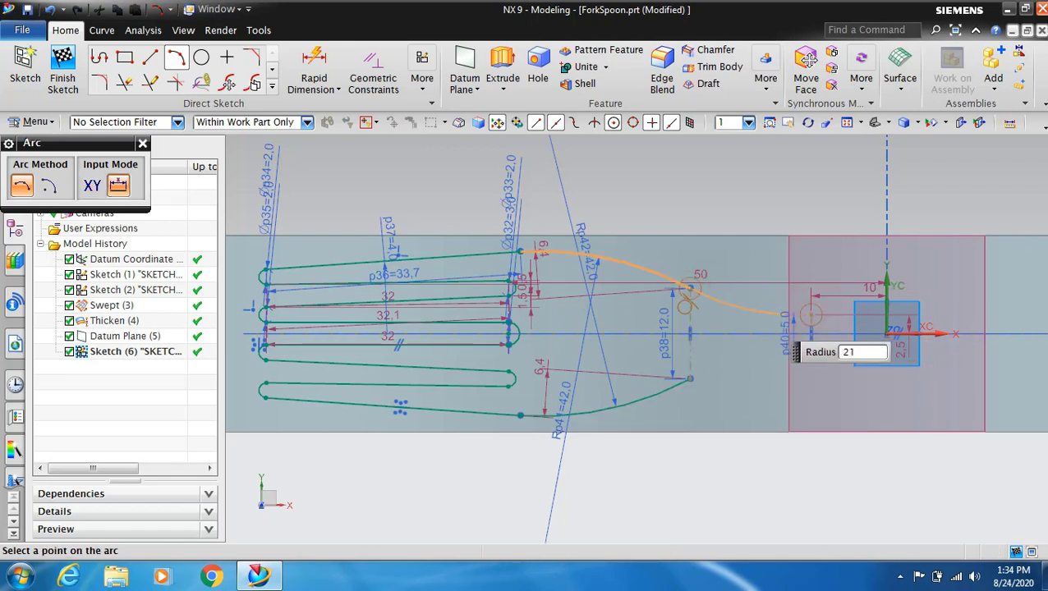
key(Return)
click(765, 315)
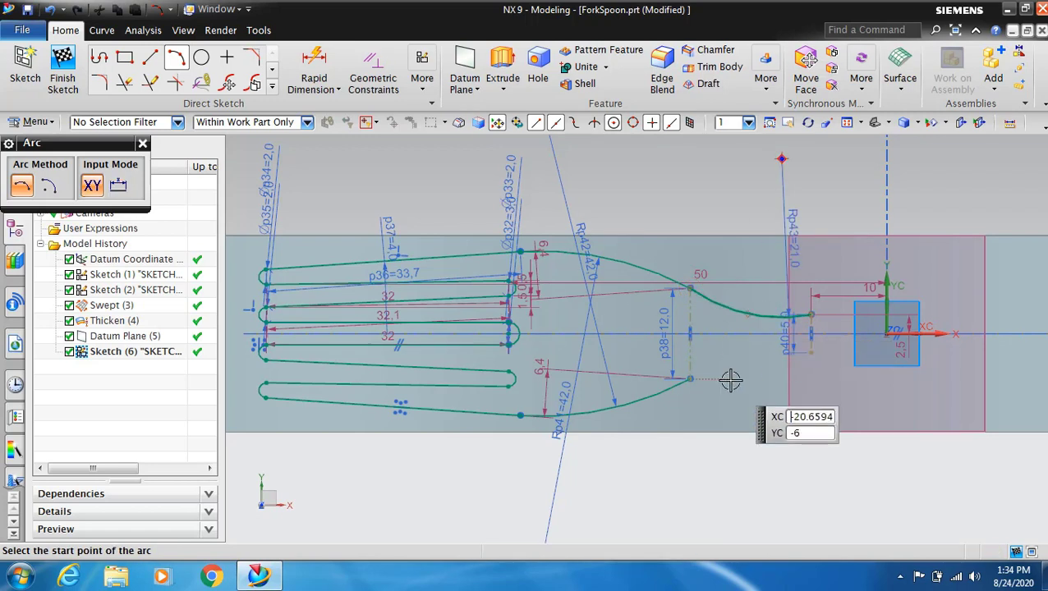
click(693, 379)
click(810, 352)
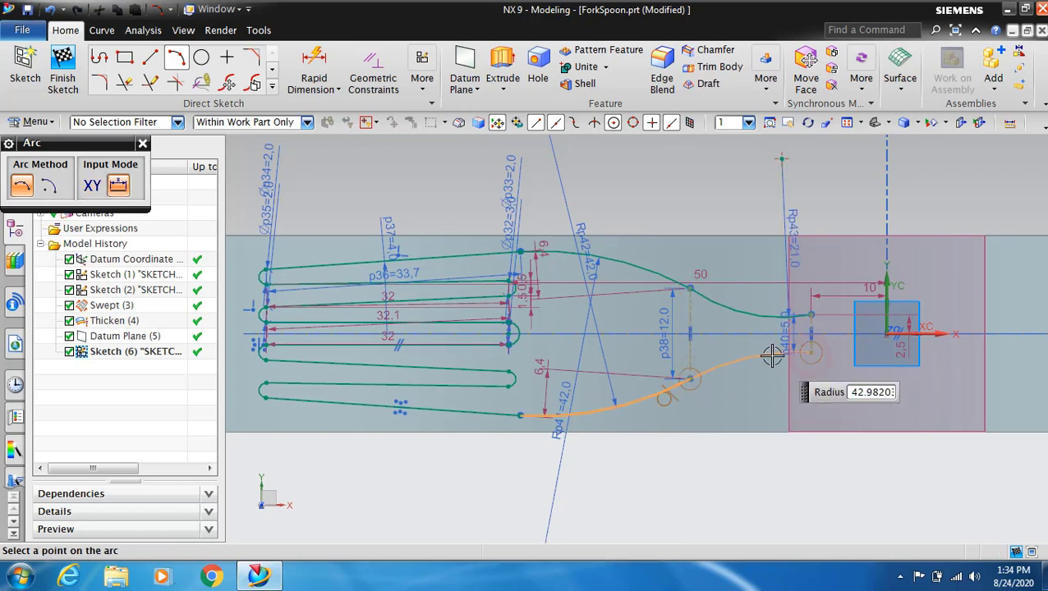
text(21)
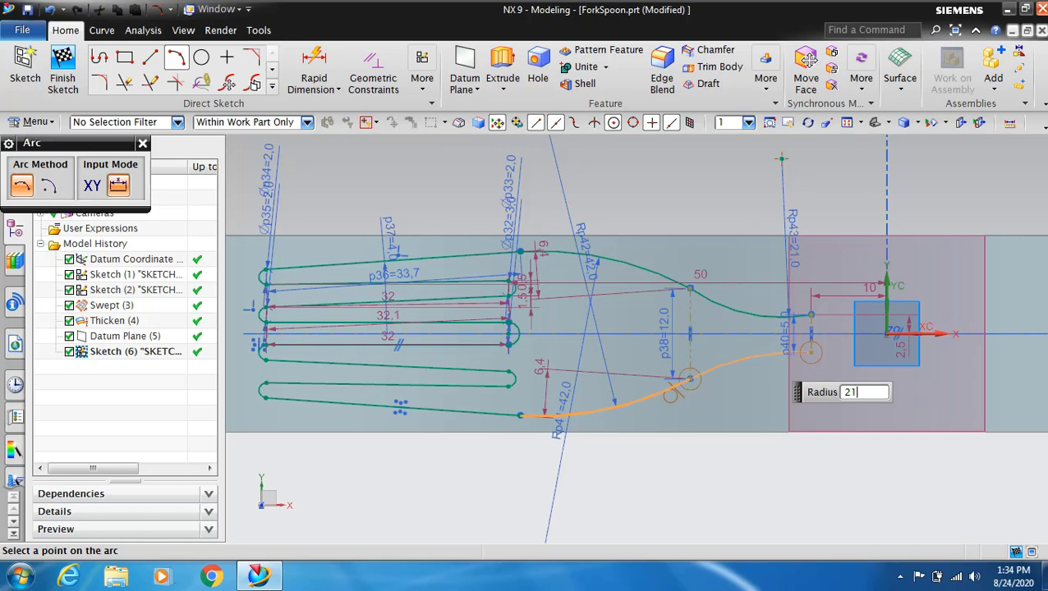
key(Return)
click(766, 354)
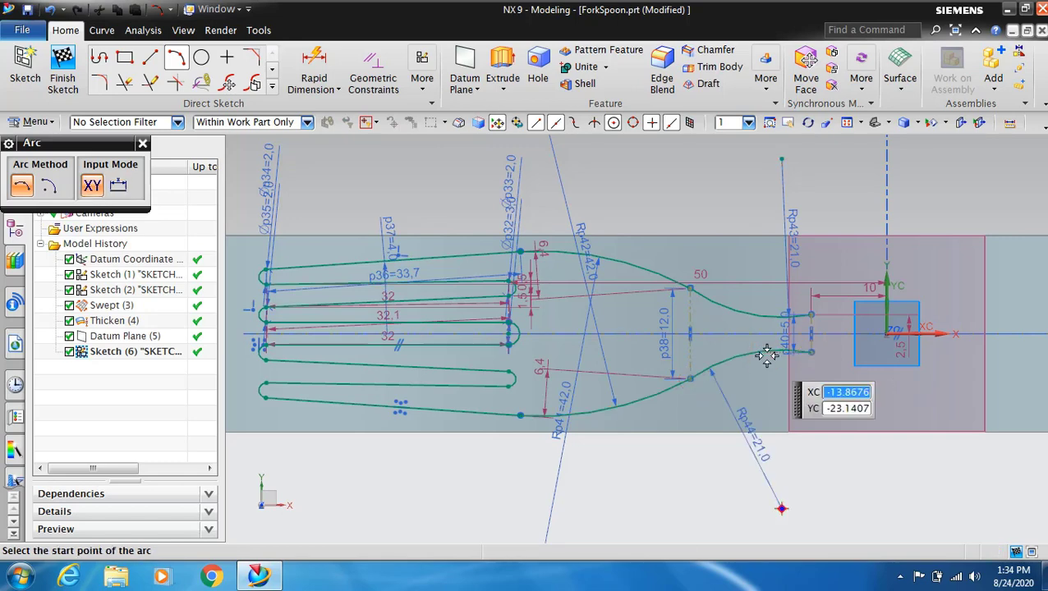
scroll(803, 394, down, 1)
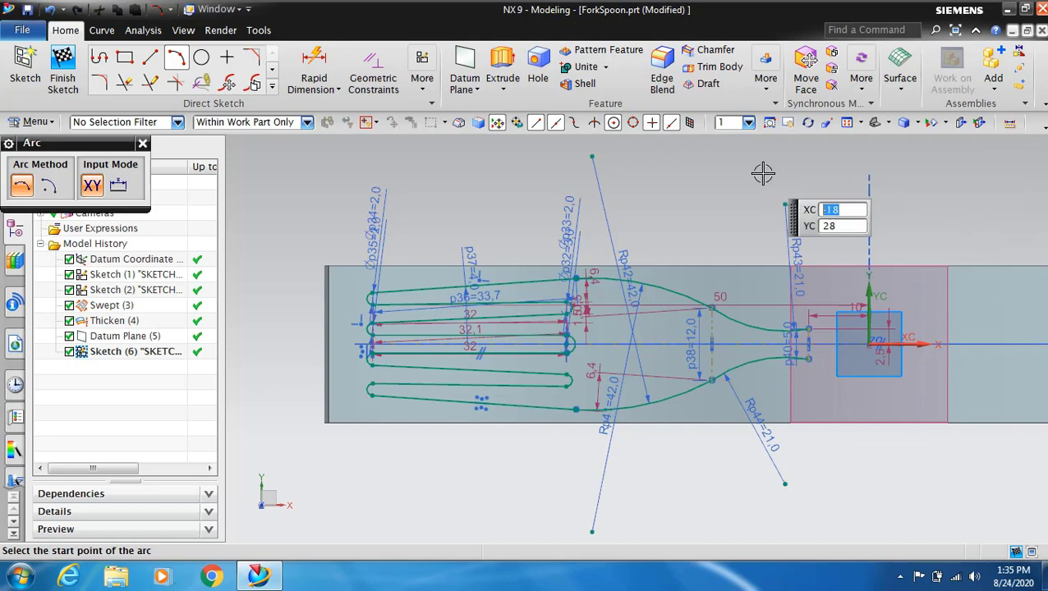
key(ctrl+q)
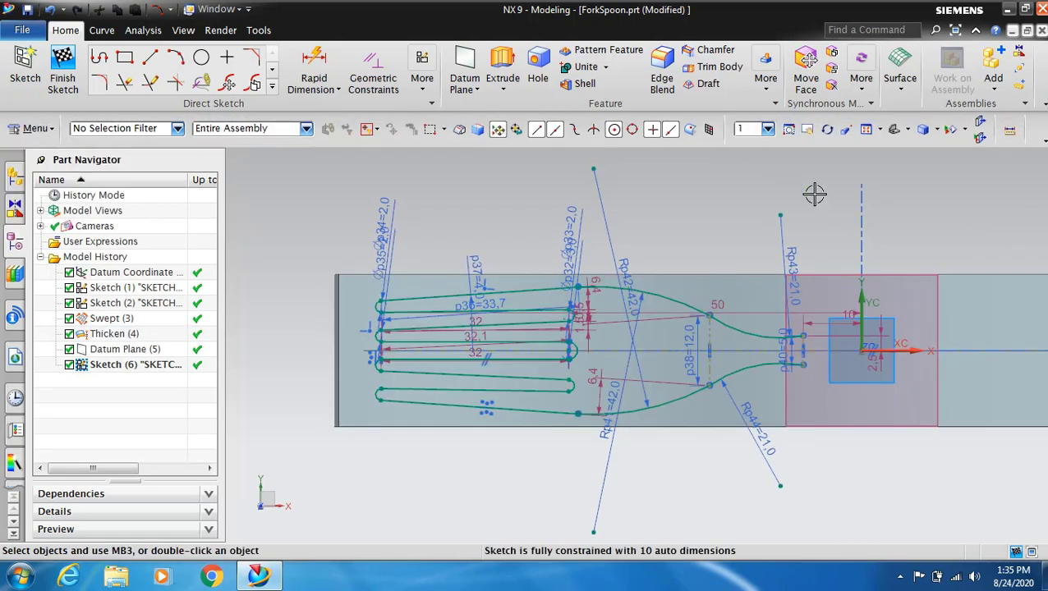
- Place an ellipse with major radius 6 and minor radius 4 centred on the X axis
click(808, 129)
mouse_move(936, 205)
mouse_down()
mouse_move(772, 219)
mouse_move(646, 178)
mouse_up()
click(808, 130)
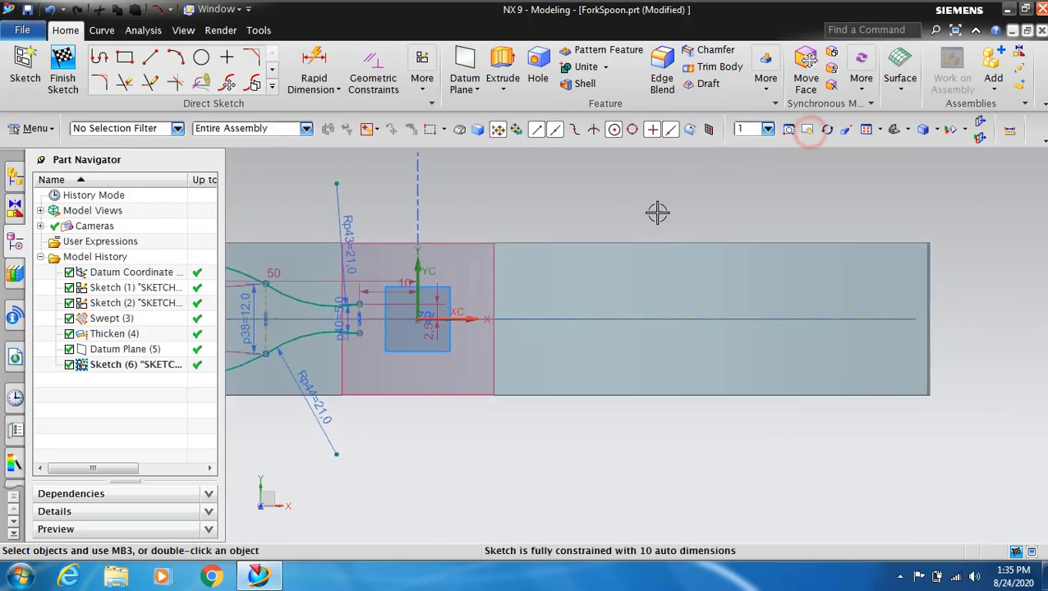
click(273, 72)
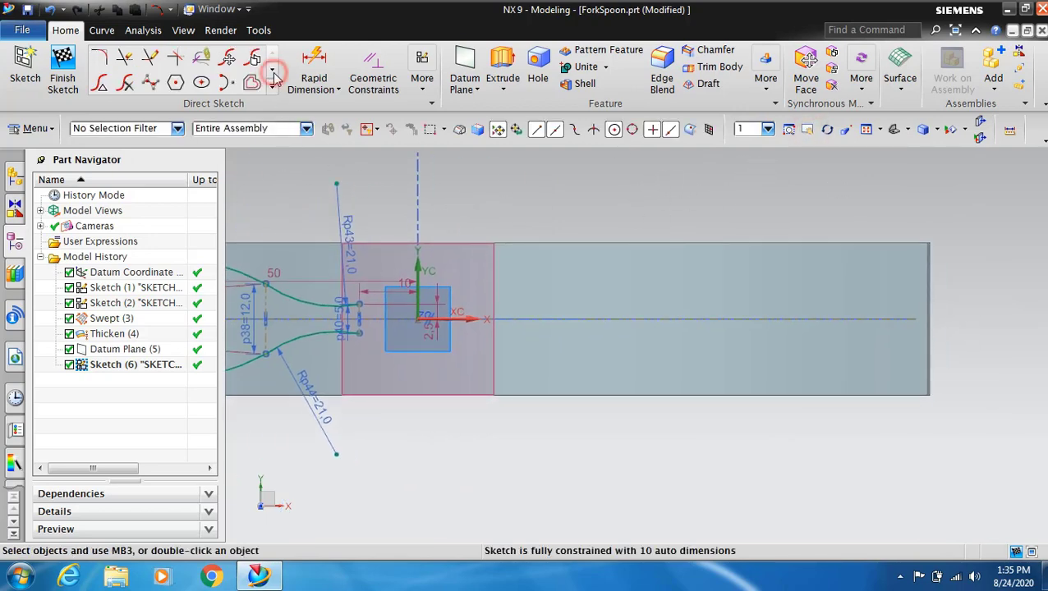
click(203, 83)
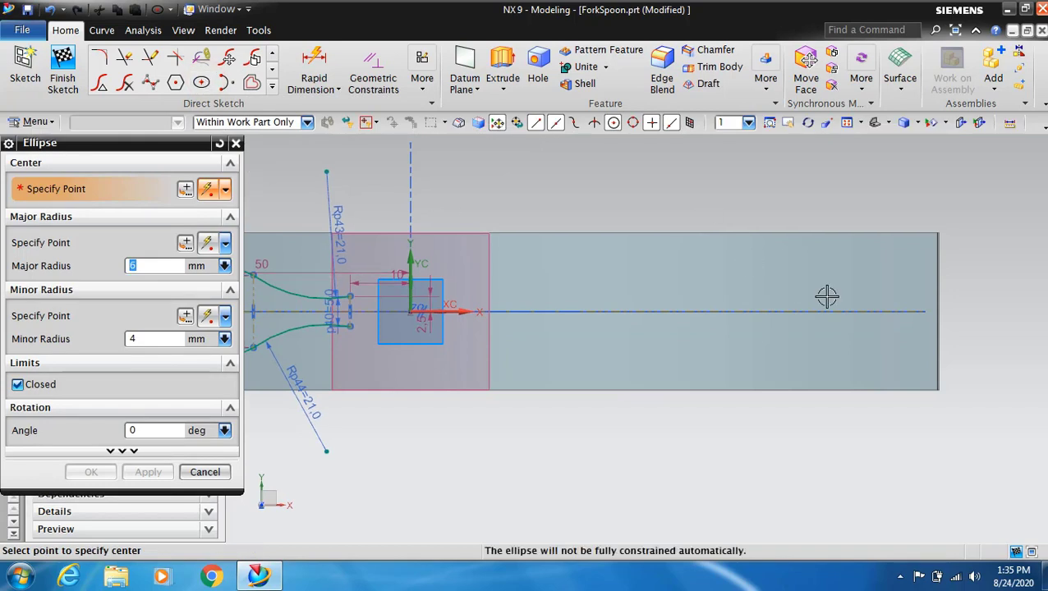
click(865, 311)
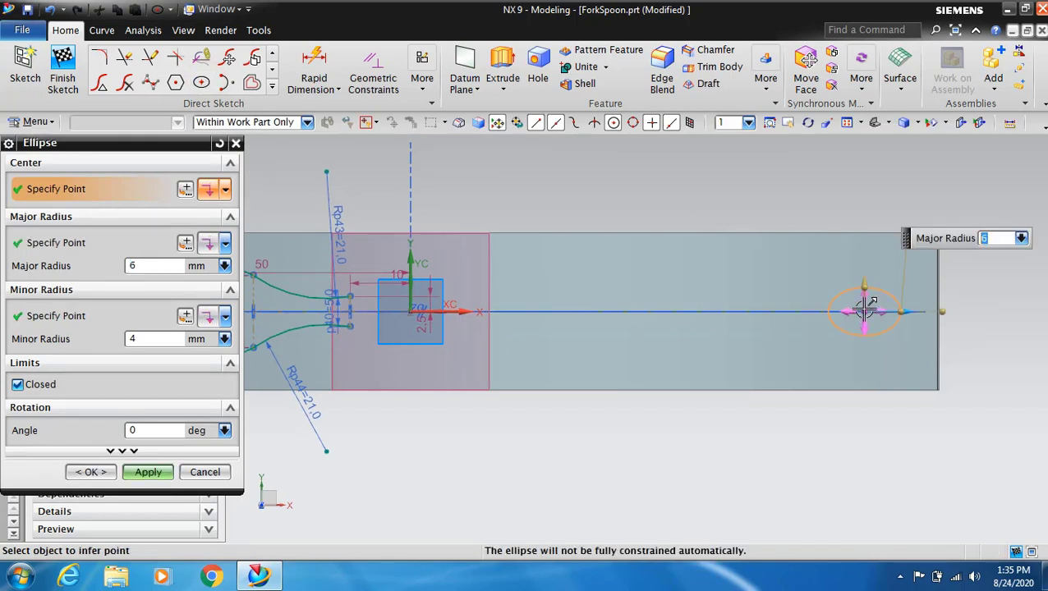
click(153, 266)
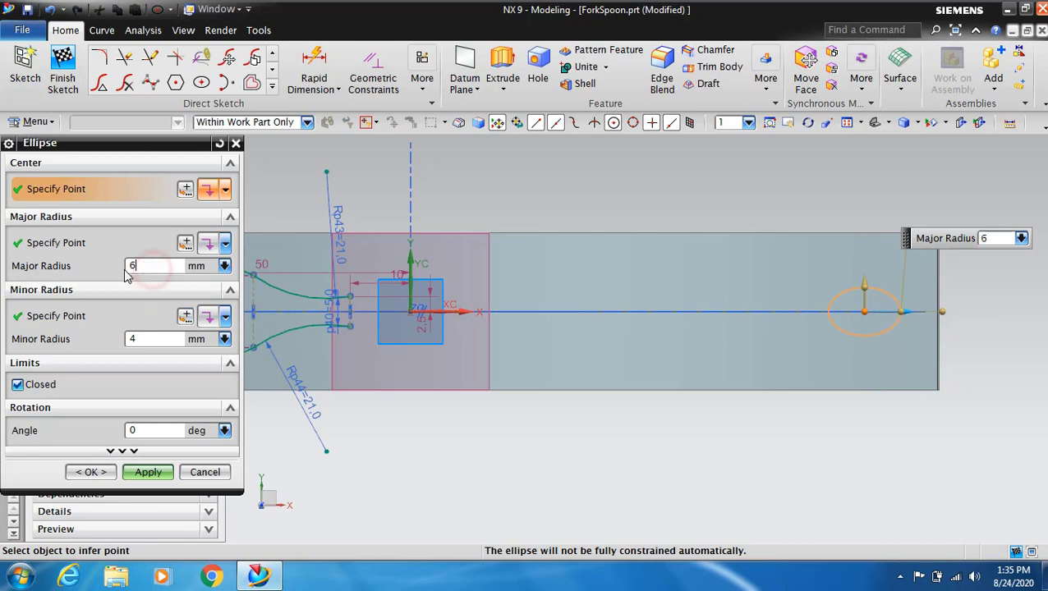
click(159, 474)
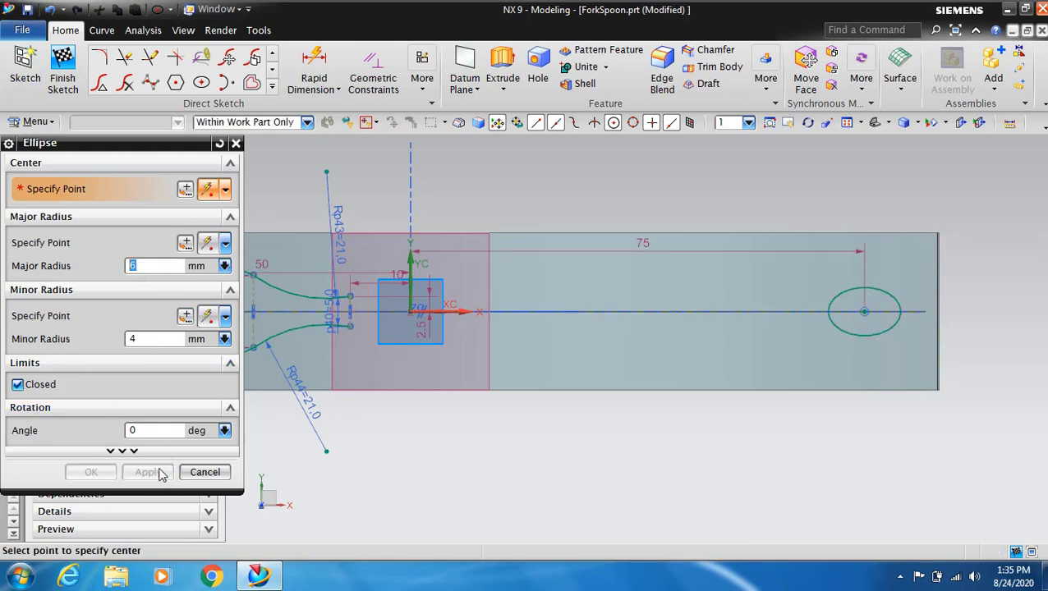
- Dimension the ellipse centre 75 mm from the origin as a driving dimension
click(205, 472)
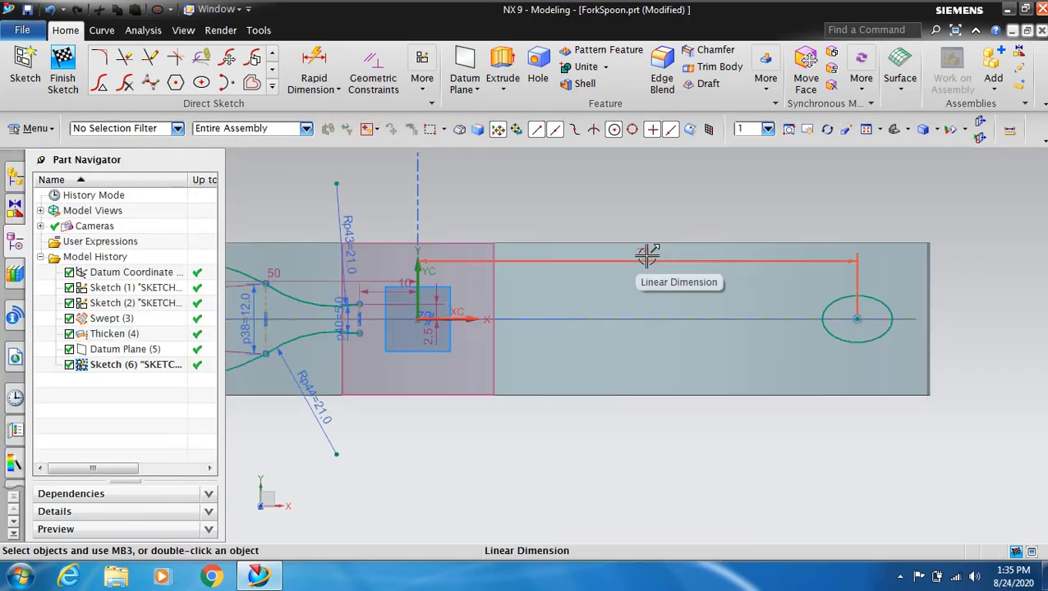
click(647, 255)
text(75)
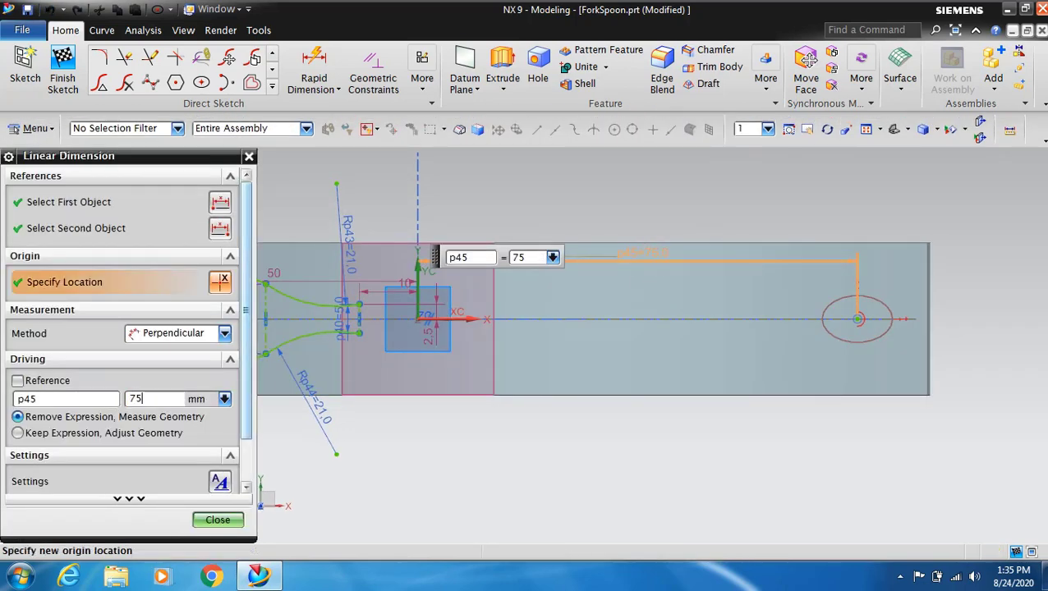
click(18, 433)
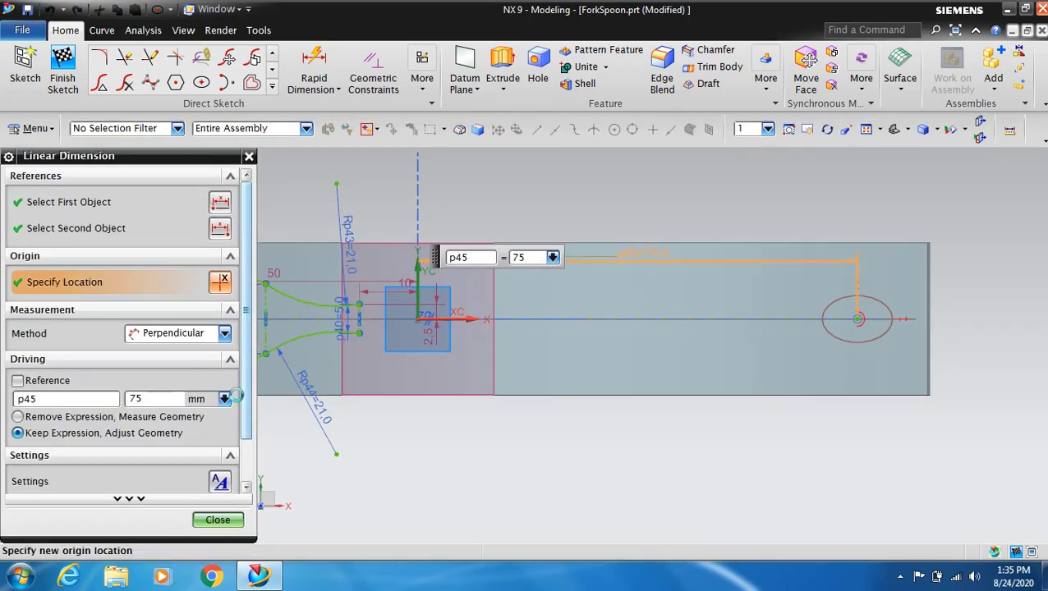
click(217, 520)
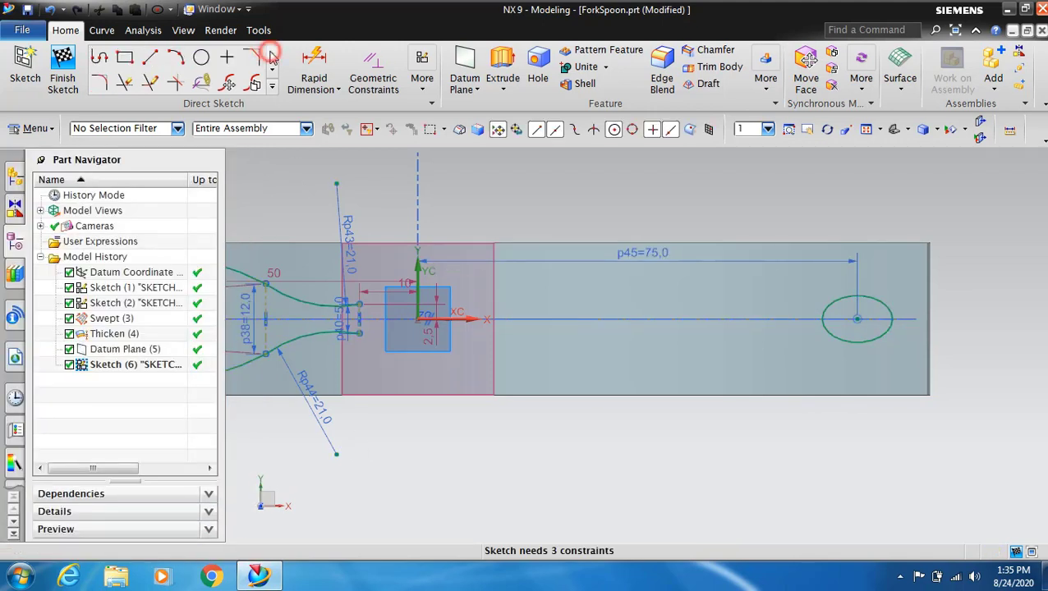
- Draw a 350 mm-radius arc from the neck arc's end to a point on top of the ellipse
click(176, 57)
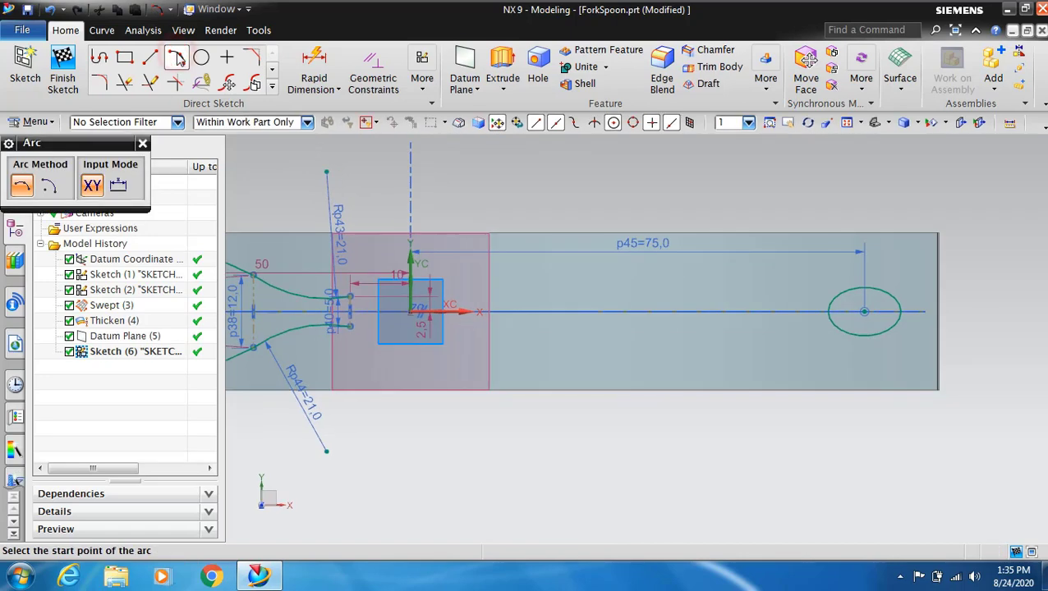
click(350, 296)
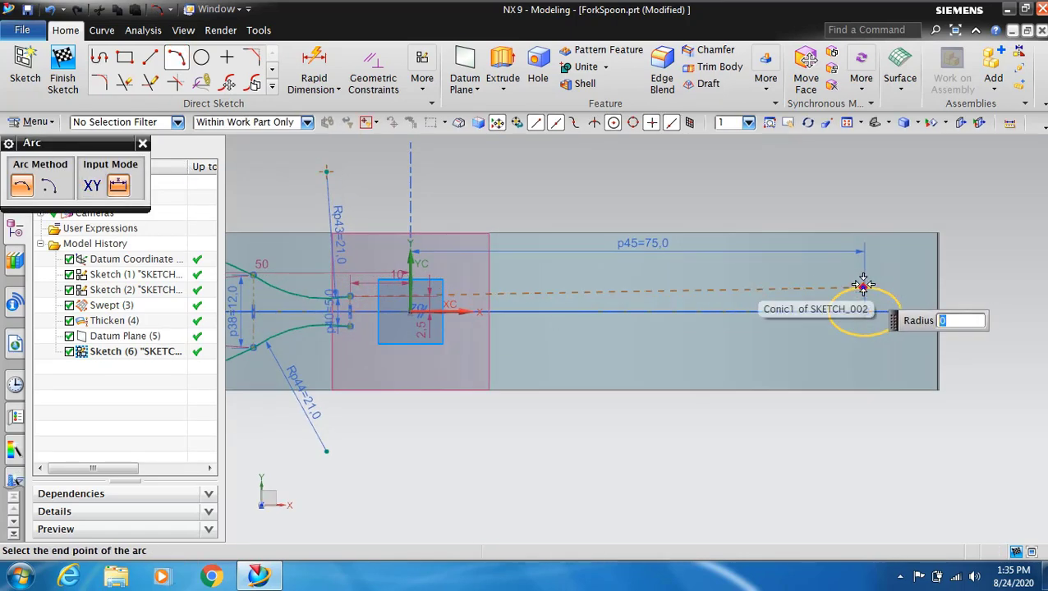
scroll(864, 285, up, 2)
scroll(864, 283, up, 1)
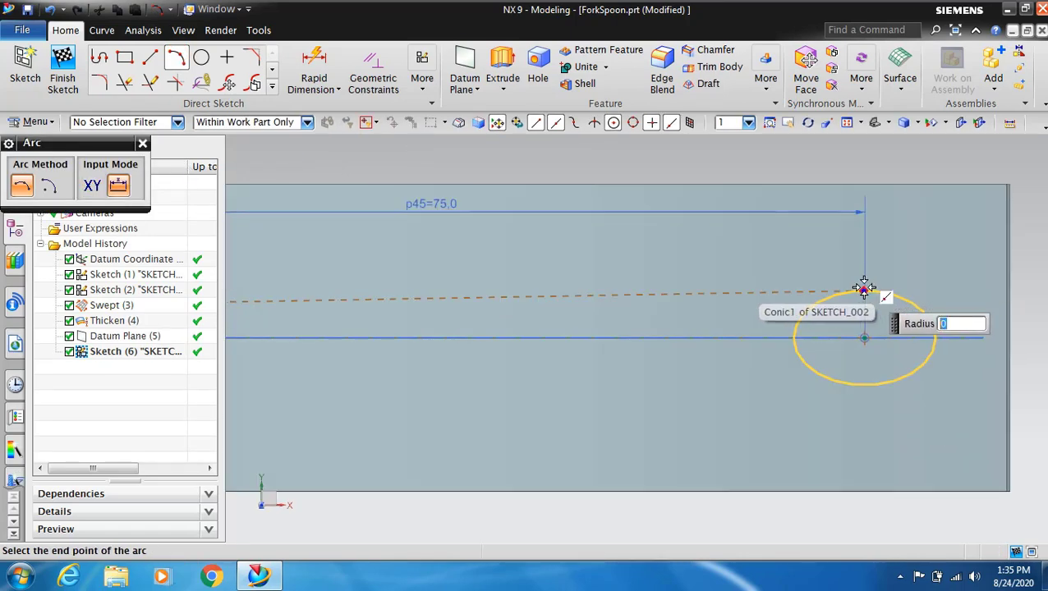
click(864, 287)
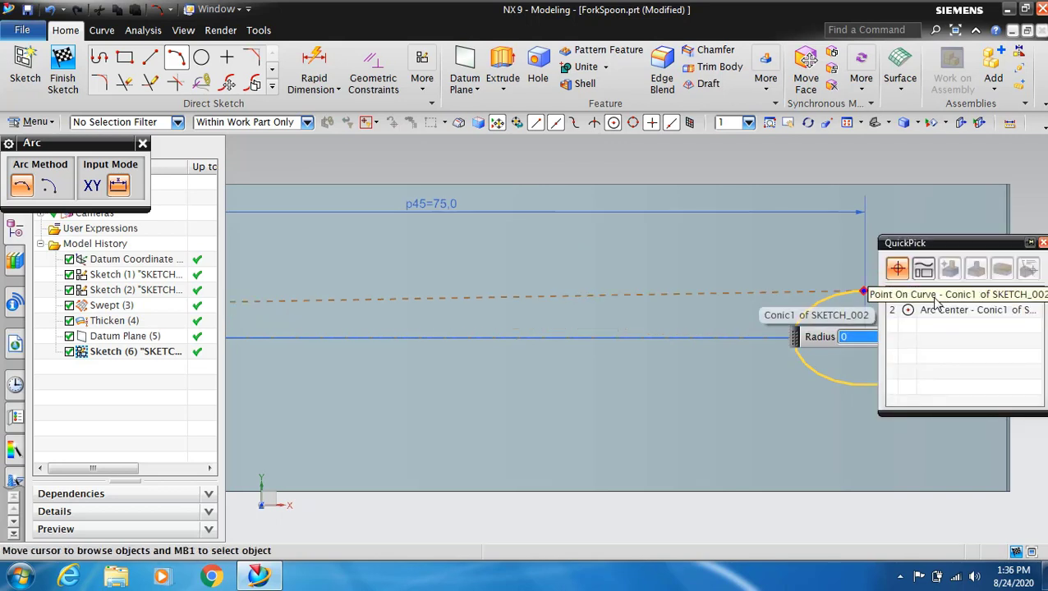
click(1043, 243)
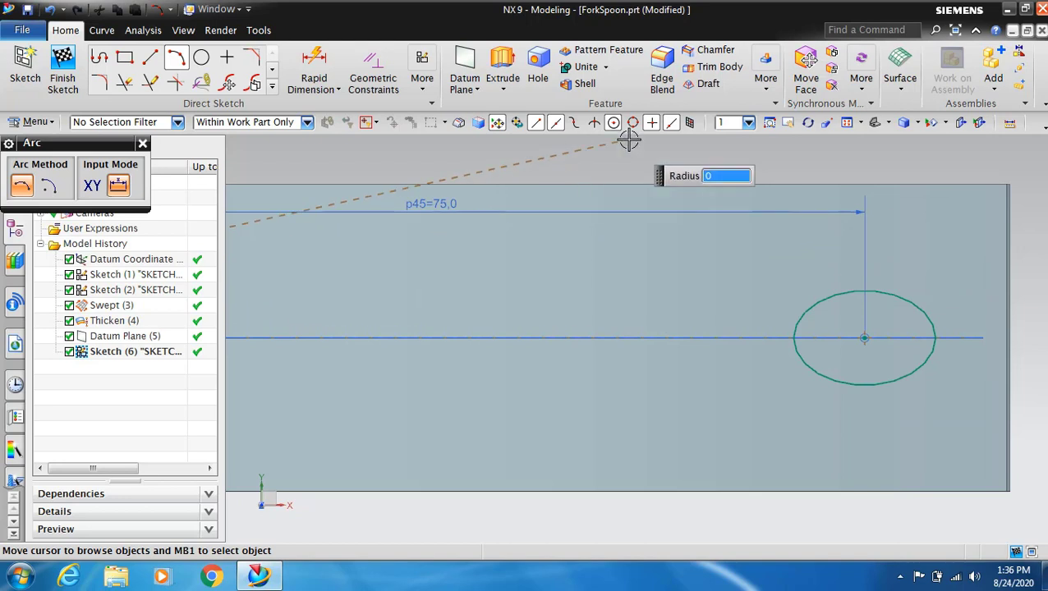
click(864, 285)
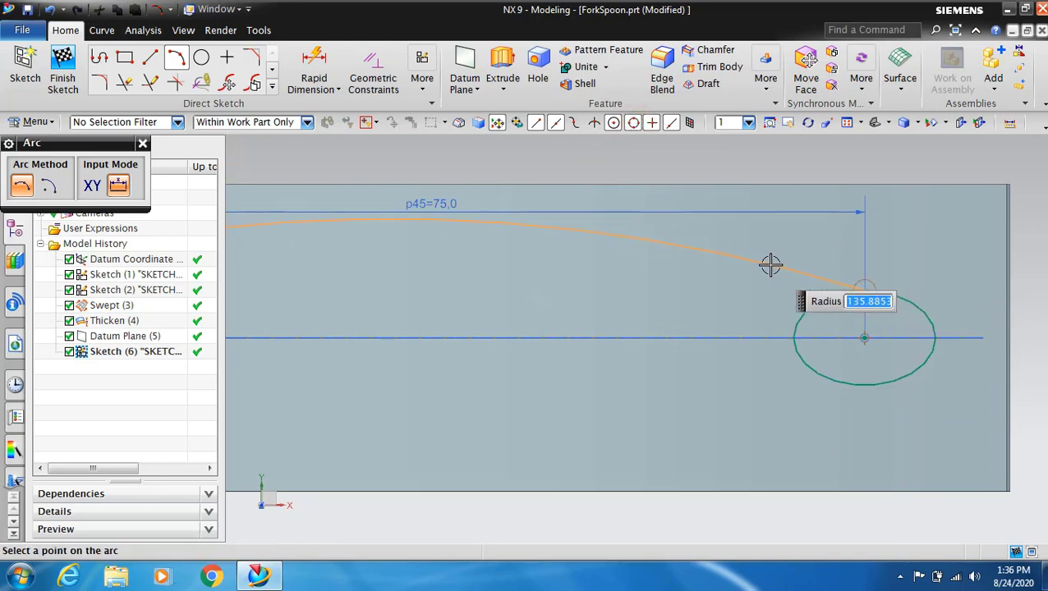
text(350)
click(770, 265)
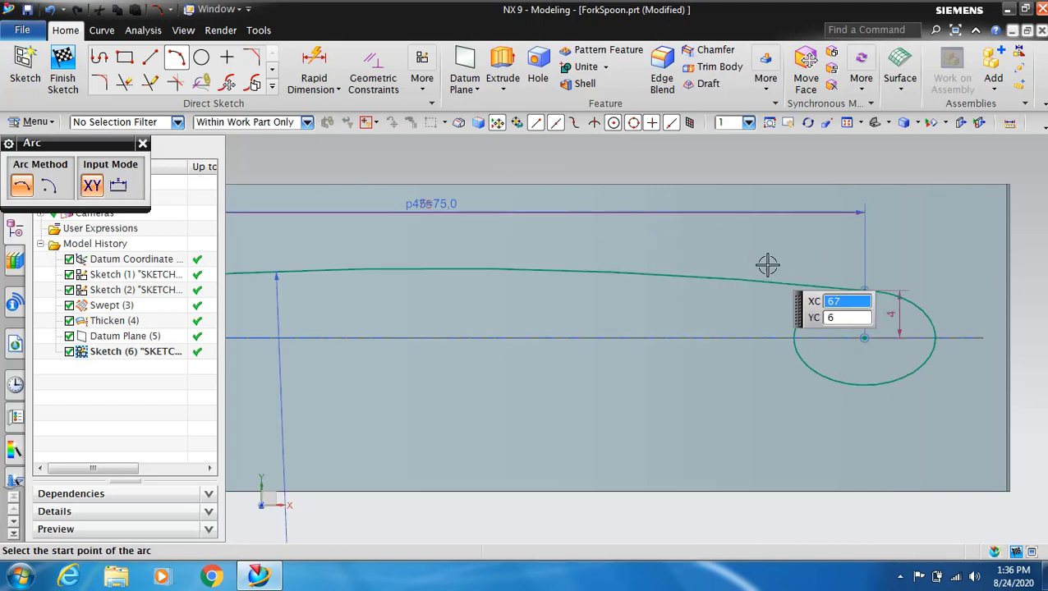
scroll(773, 391, down, 2)
scroll(659, 386, down, 1)
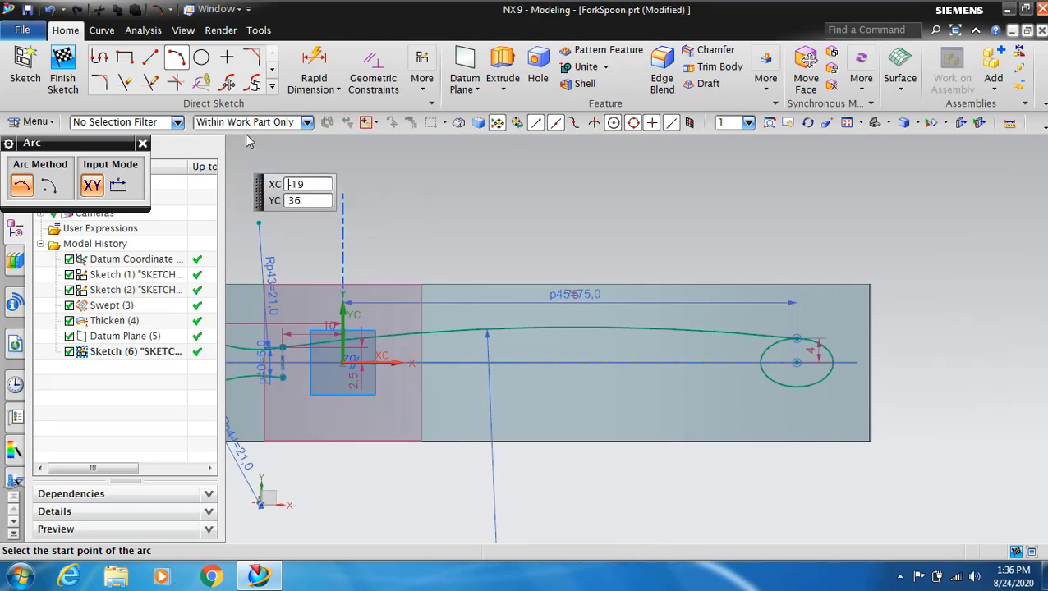
click(271, 75)
- Mirror the new handle arc about the horizontal X-axis line to form the lower handle edge
click(150, 82)
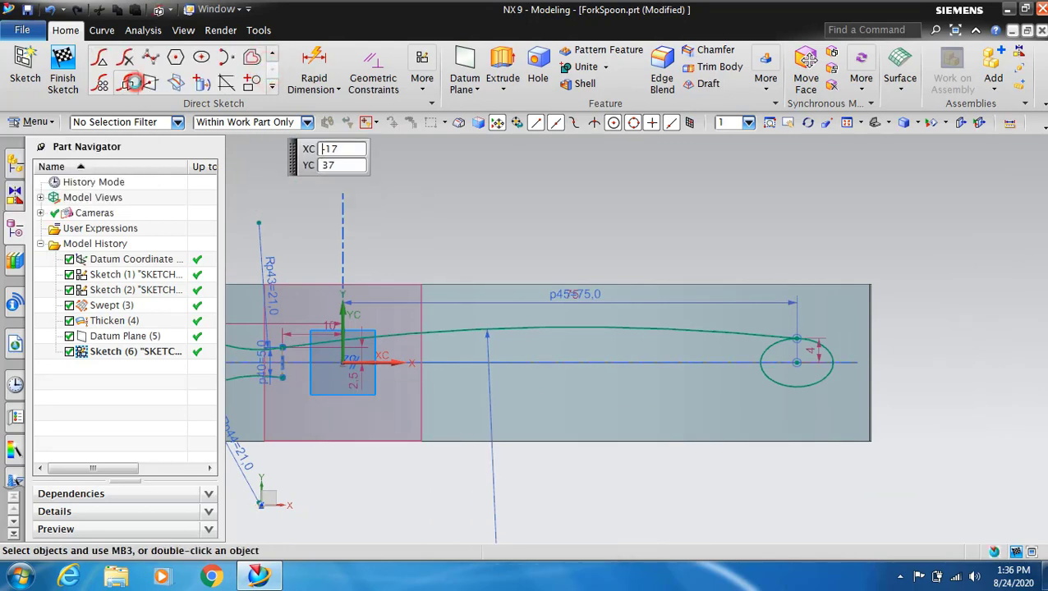
click(678, 340)
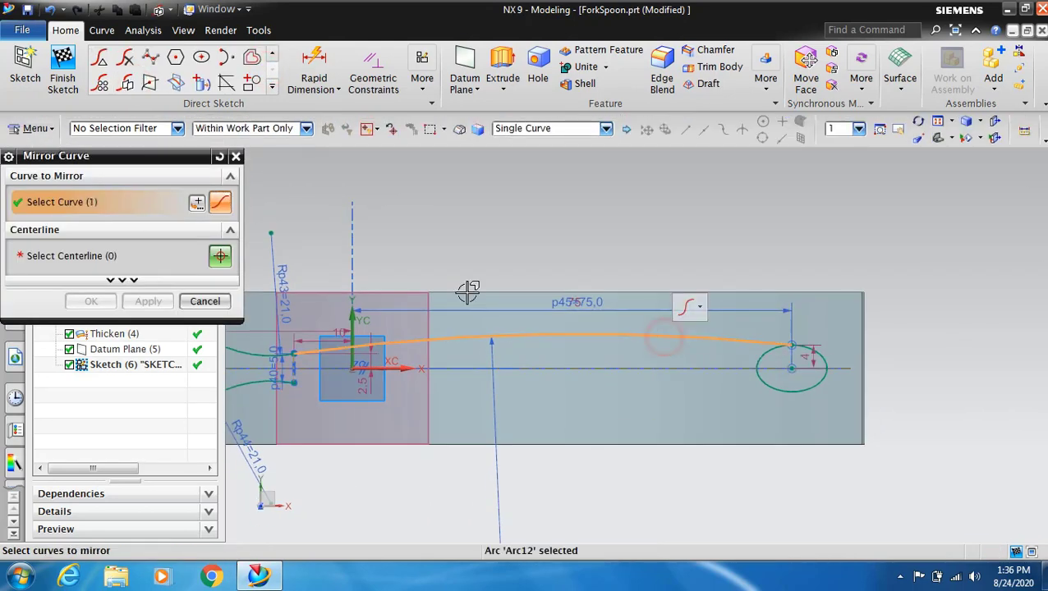
click(635, 370)
click(149, 302)
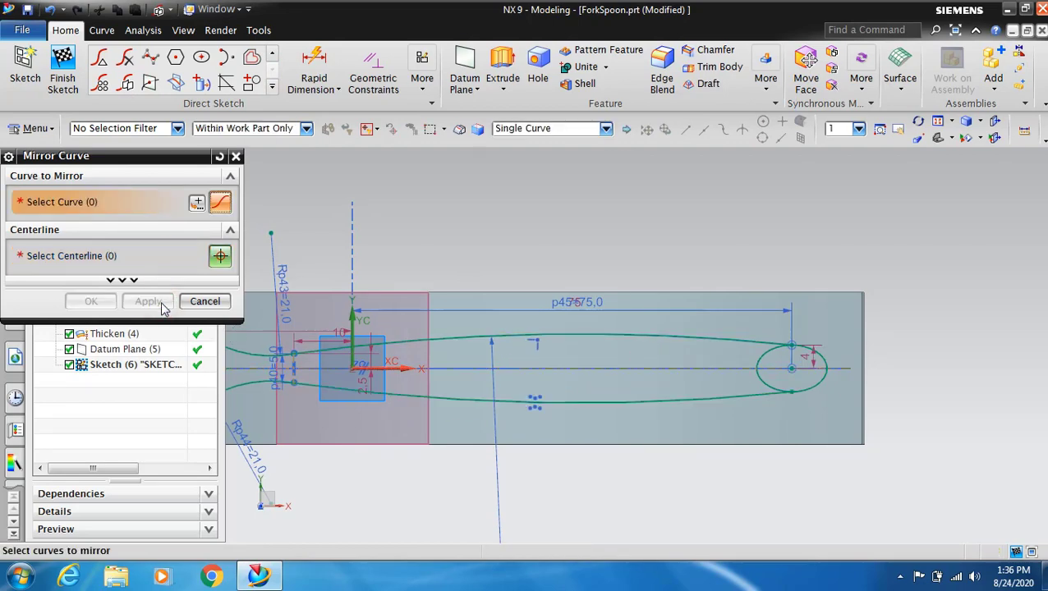
click(204, 301)
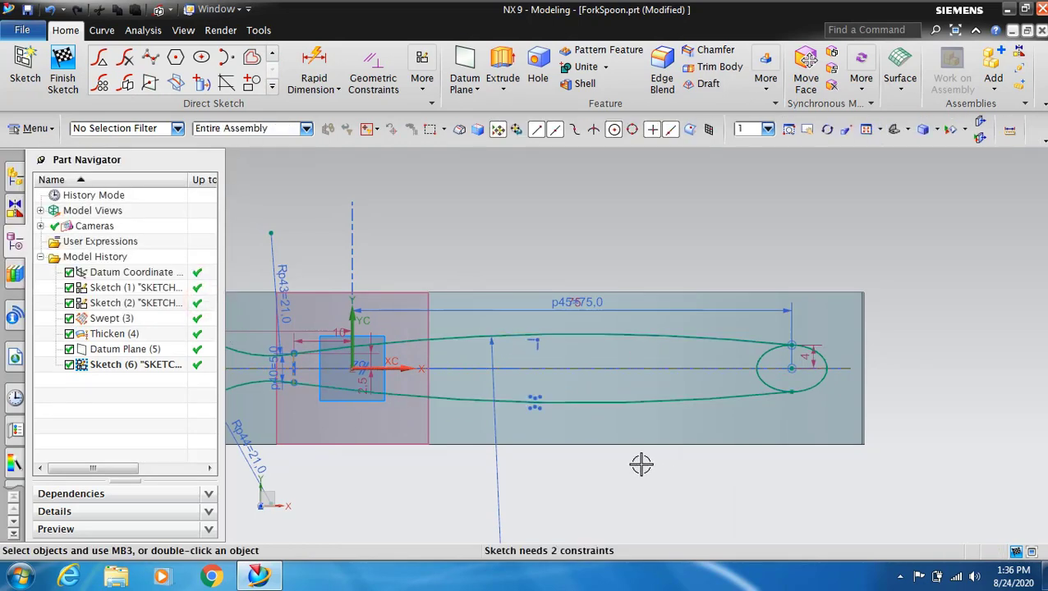
- Quick Trim the inner part of the ellipse into a rounded handle end, then finish the sketch
key(ctrl+f)
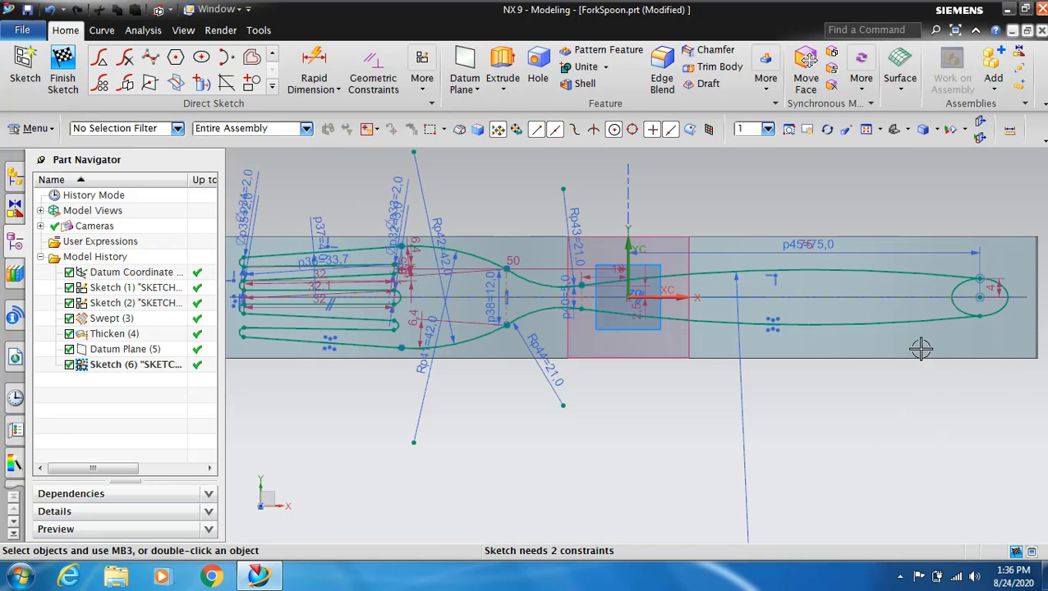
click(273, 56)
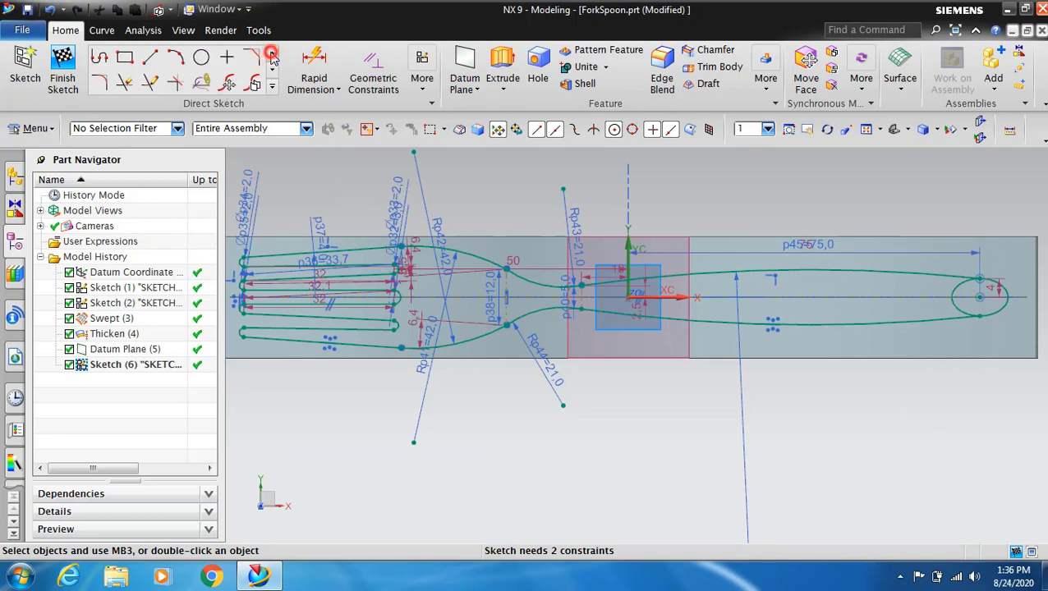
click(125, 83)
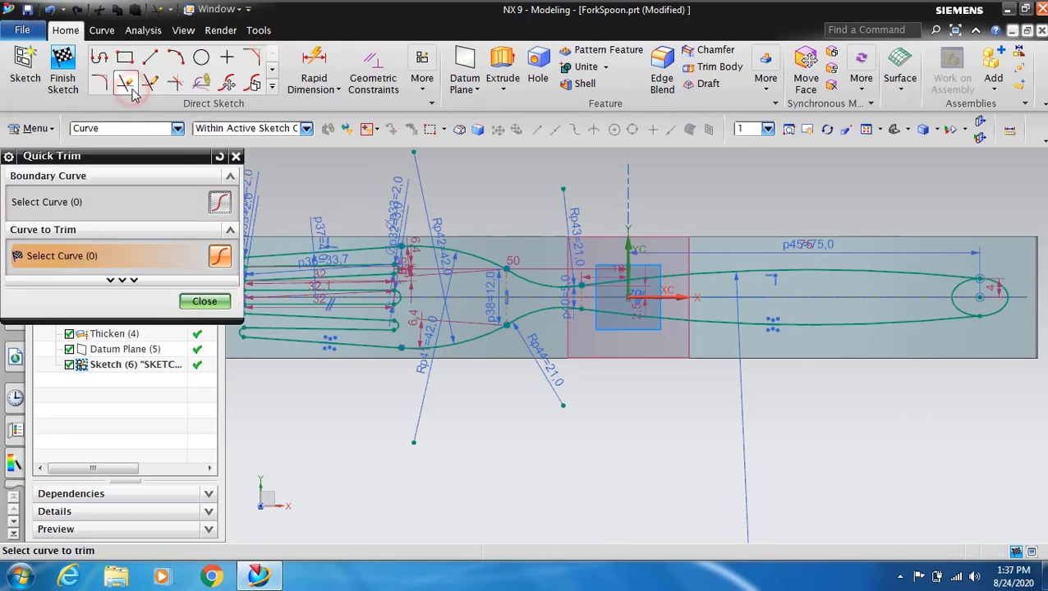
click(951, 301)
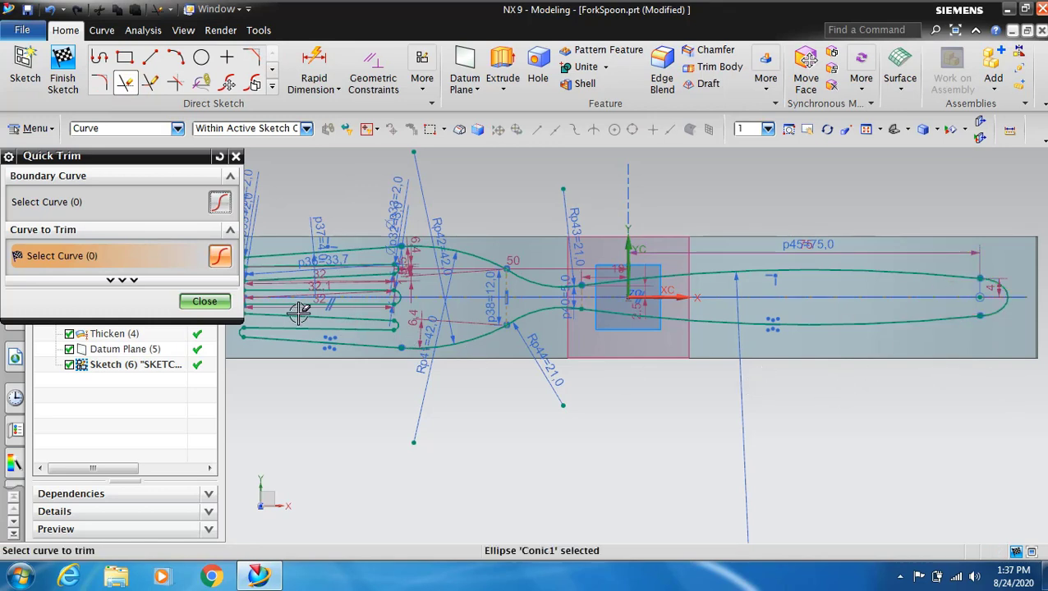
click(205, 301)
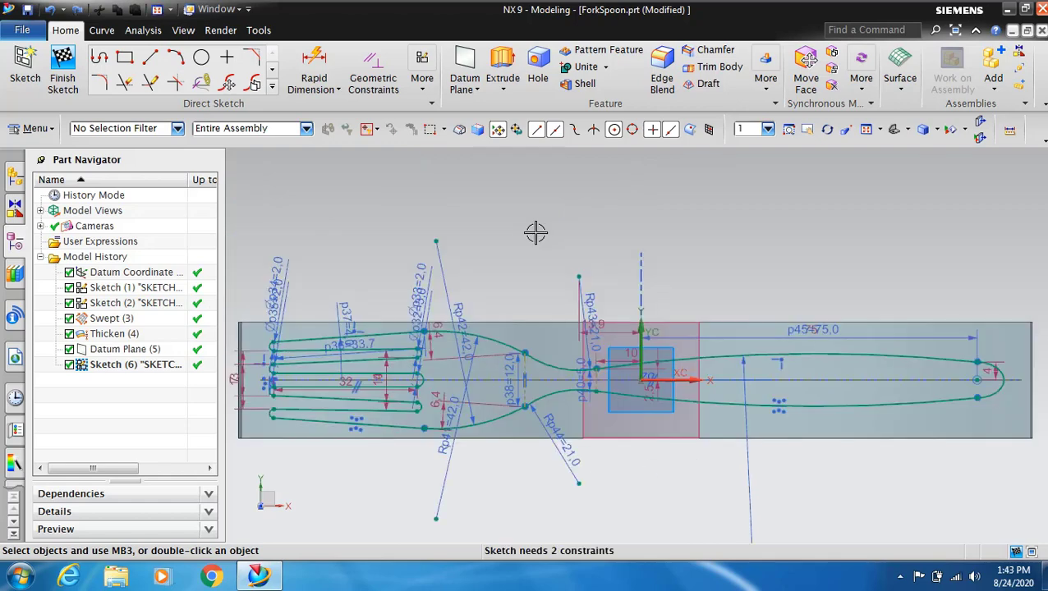
click(63, 72)
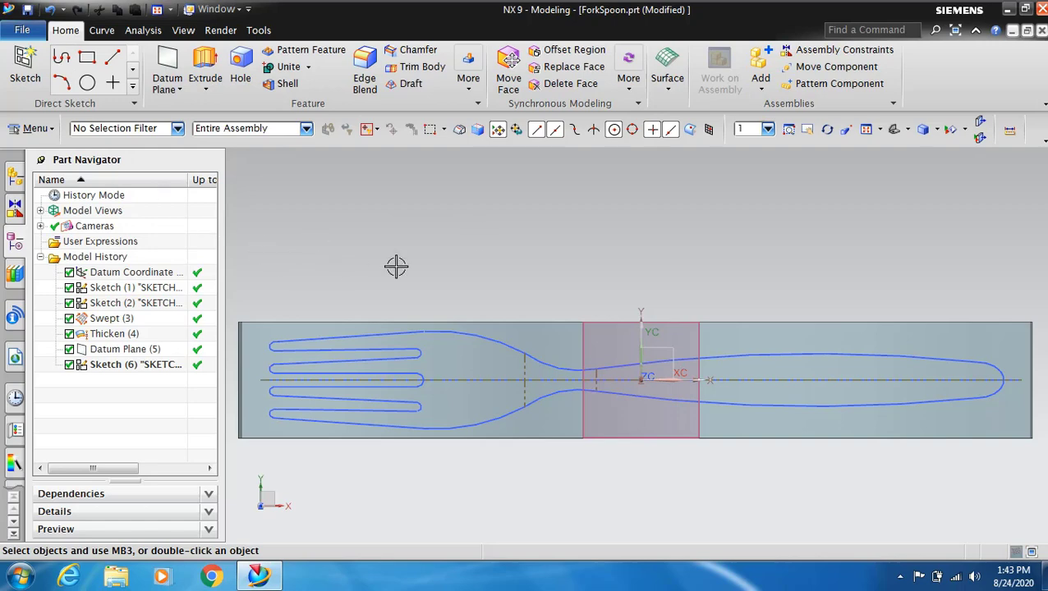
- Extrude the fork outline in reverse to 45 mm, intersecting it with the curved swept body
click(828, 129)
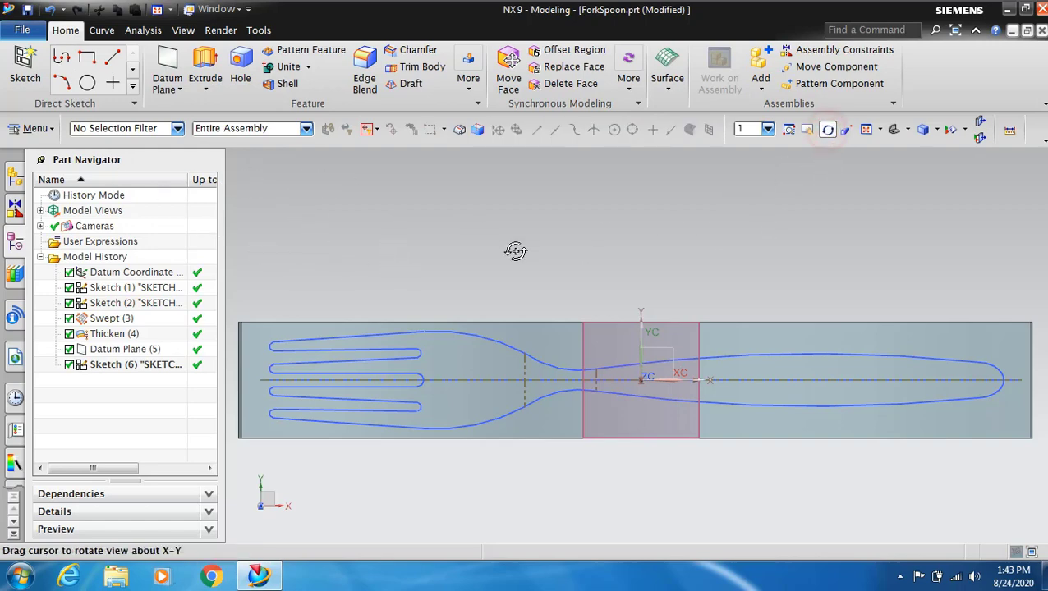
drag(507, 272, 514, 215)
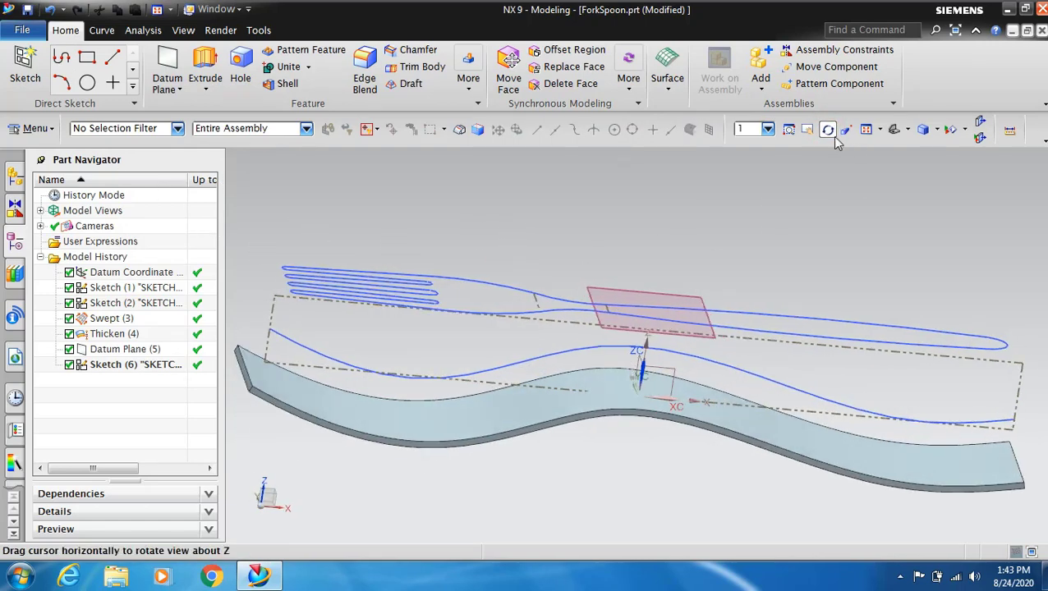
click(827, 129)
click(216, 70)
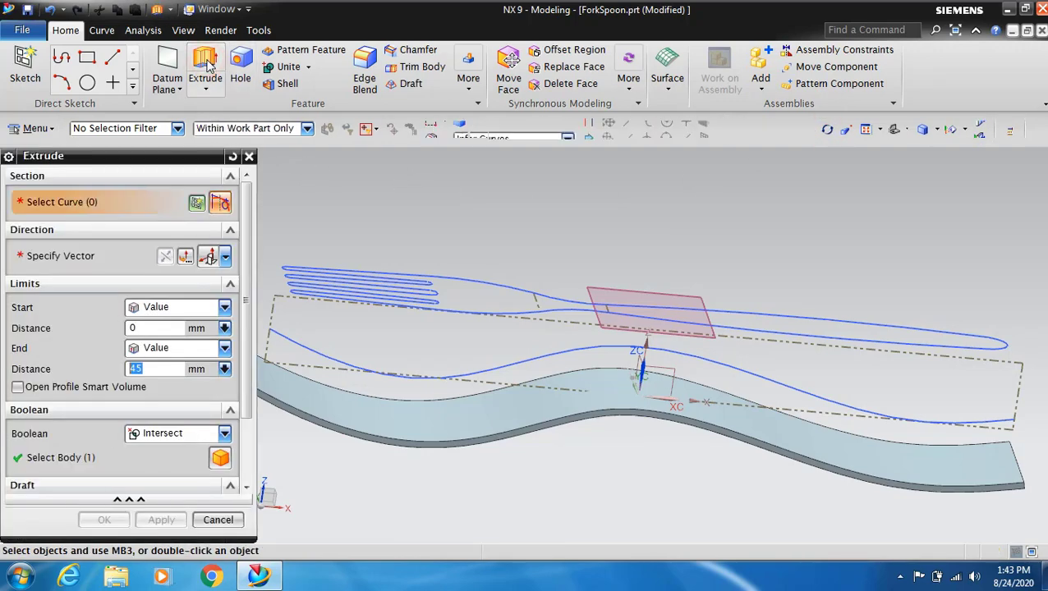
click(457, 274)
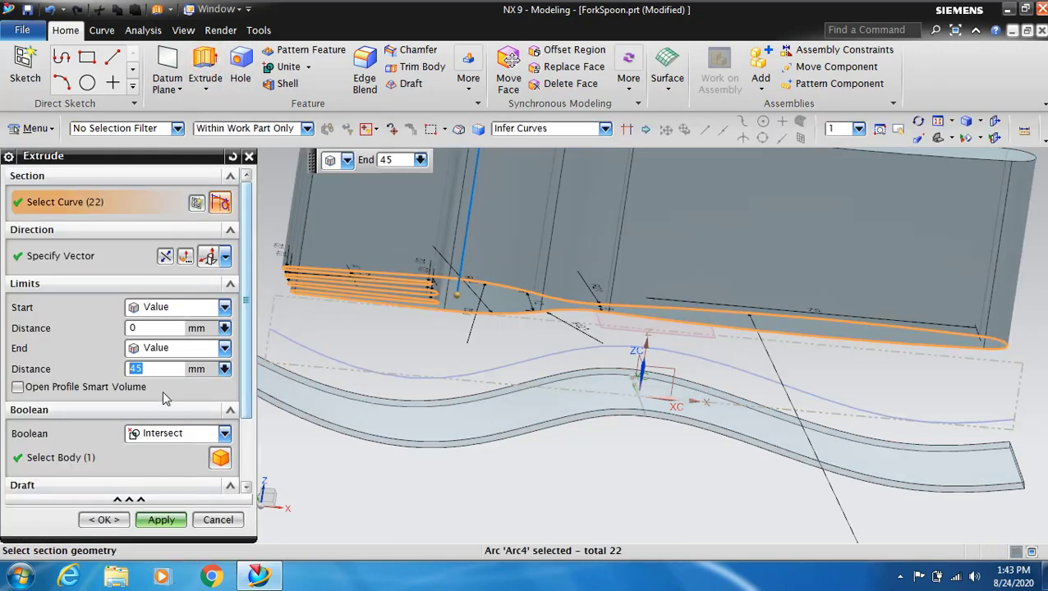
click(165, 256)
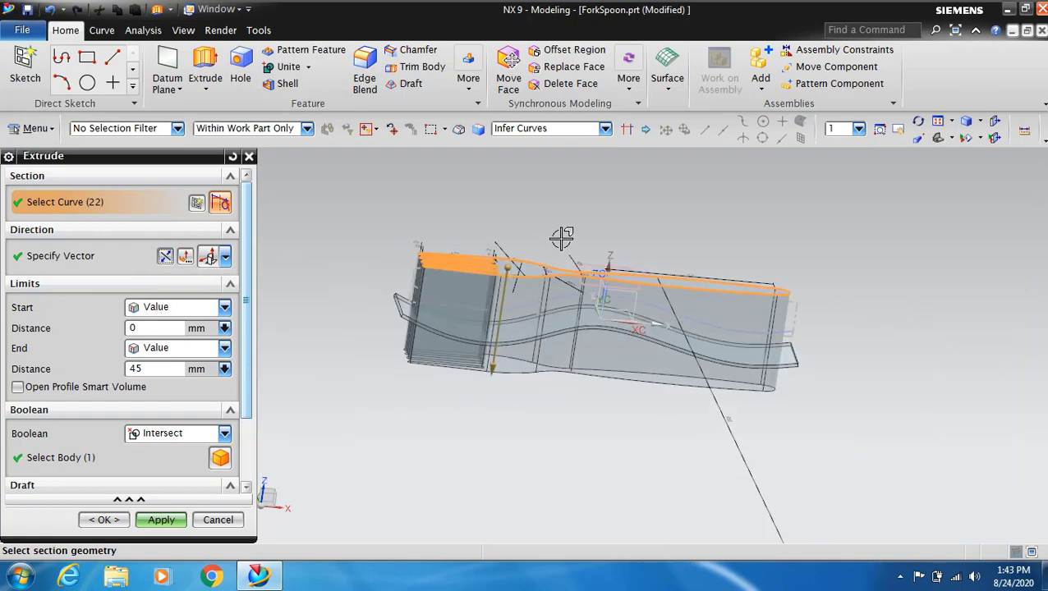
scroll(561, 239, down, 3)
scroll(562, 239, up, 2)
click(225, 436)
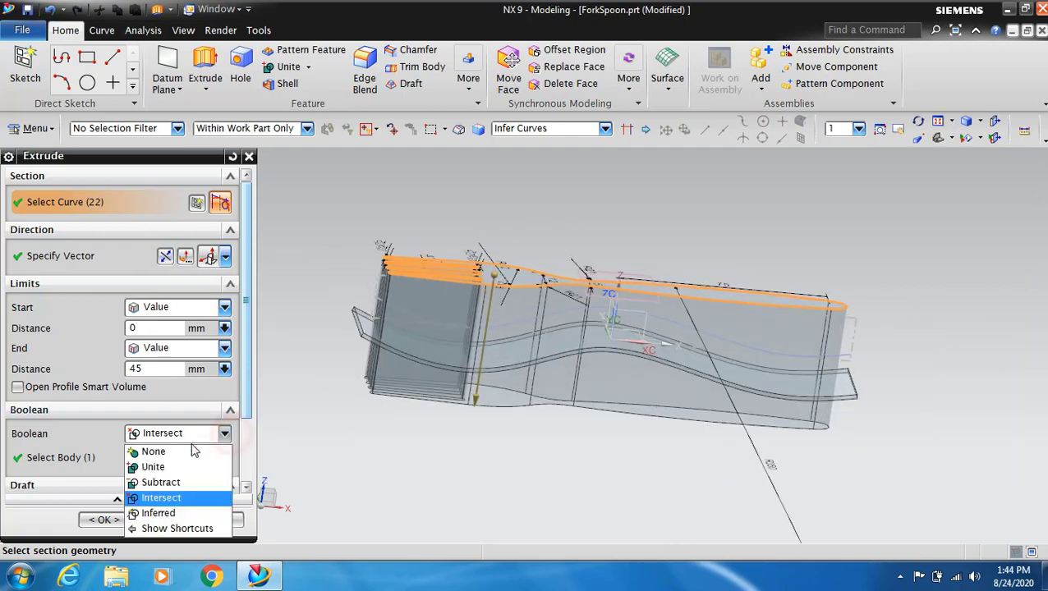
click(175, 499)
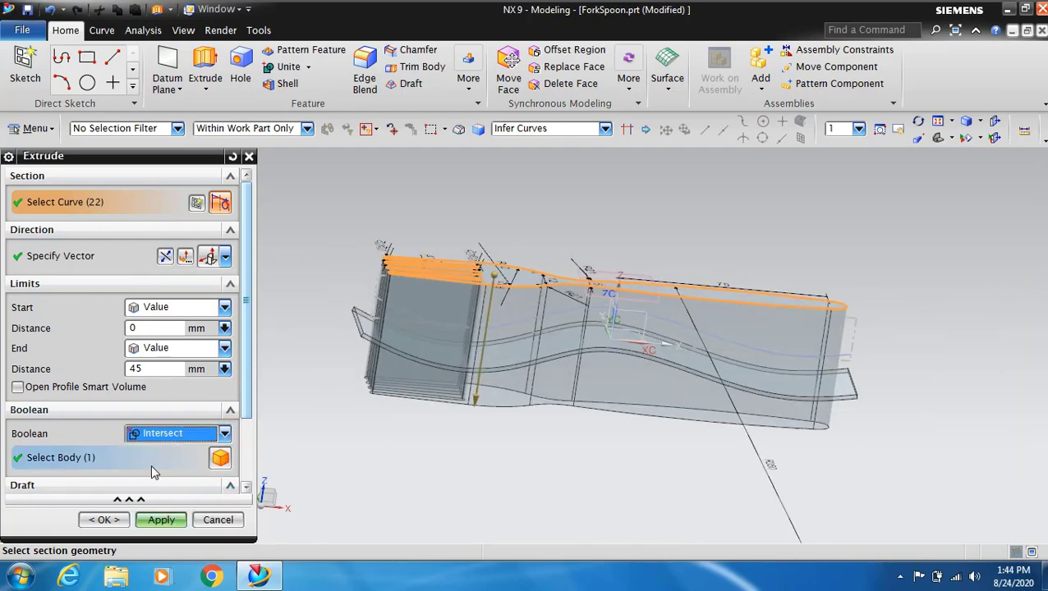
click(161, 520)
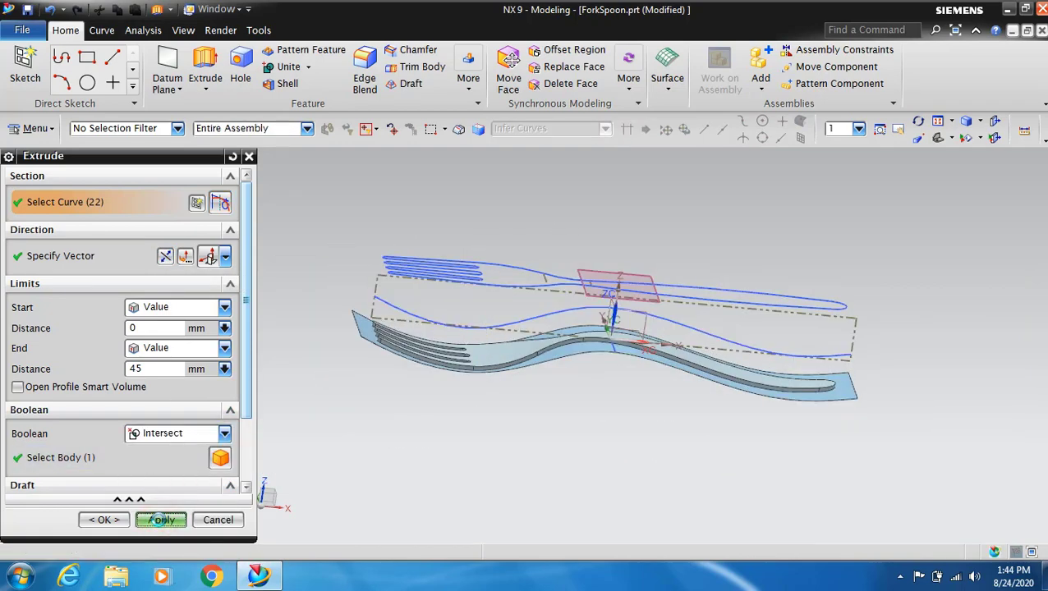
click(218, 521)
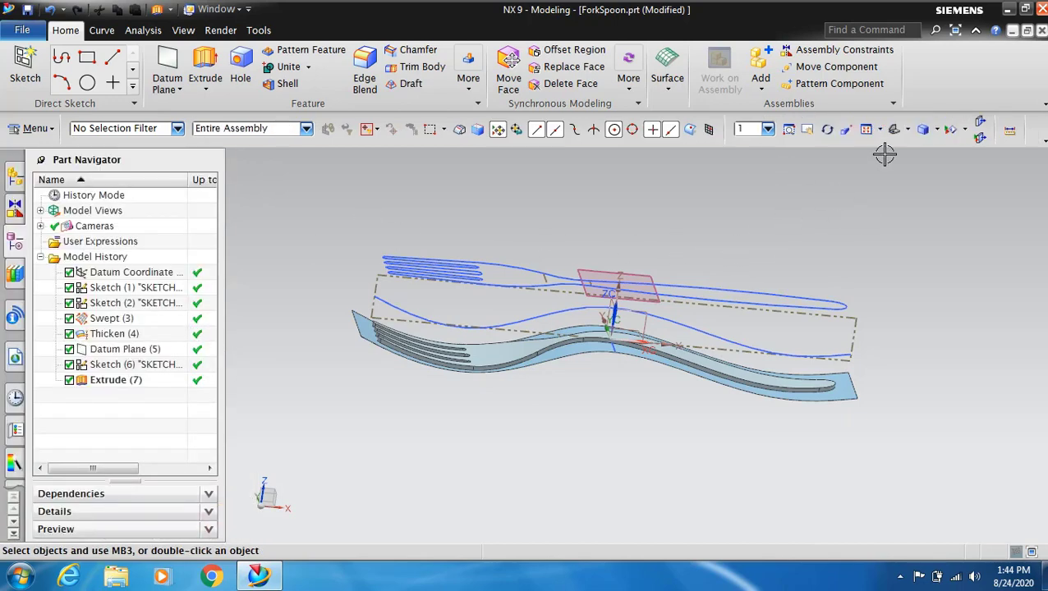
- In Show and Hide, hide sheet bodies, sketches and datums, and show coordinate systems
click(950, 131)
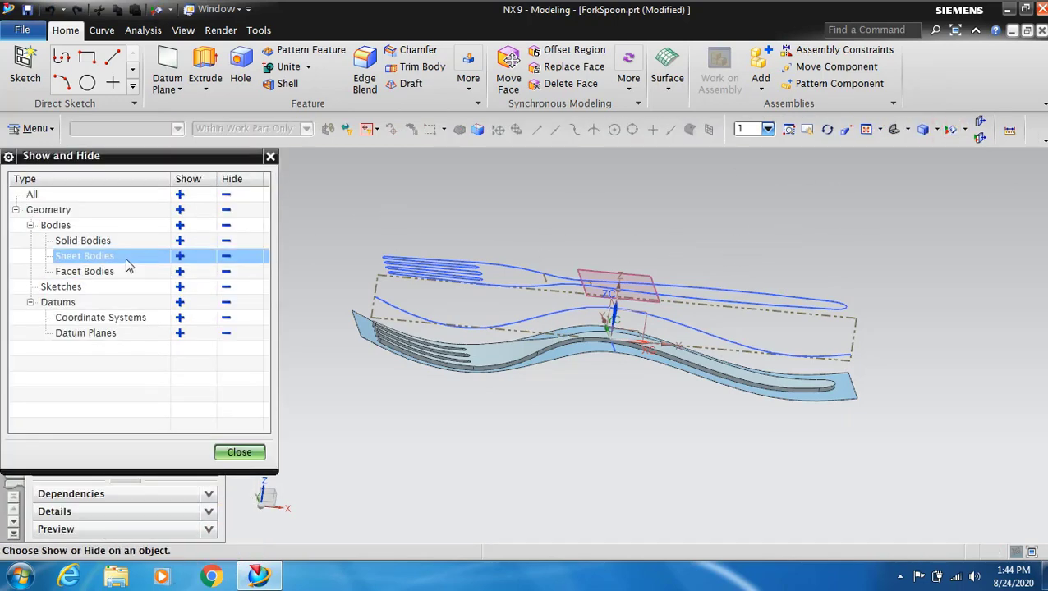
click(227, 258)
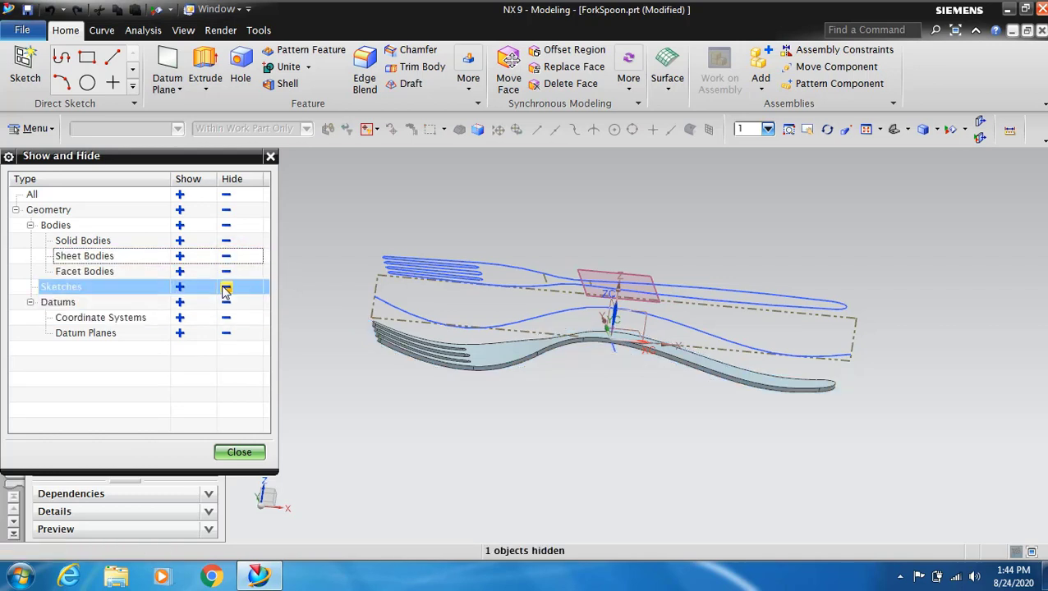
click(227, 289)
click(227, 303)
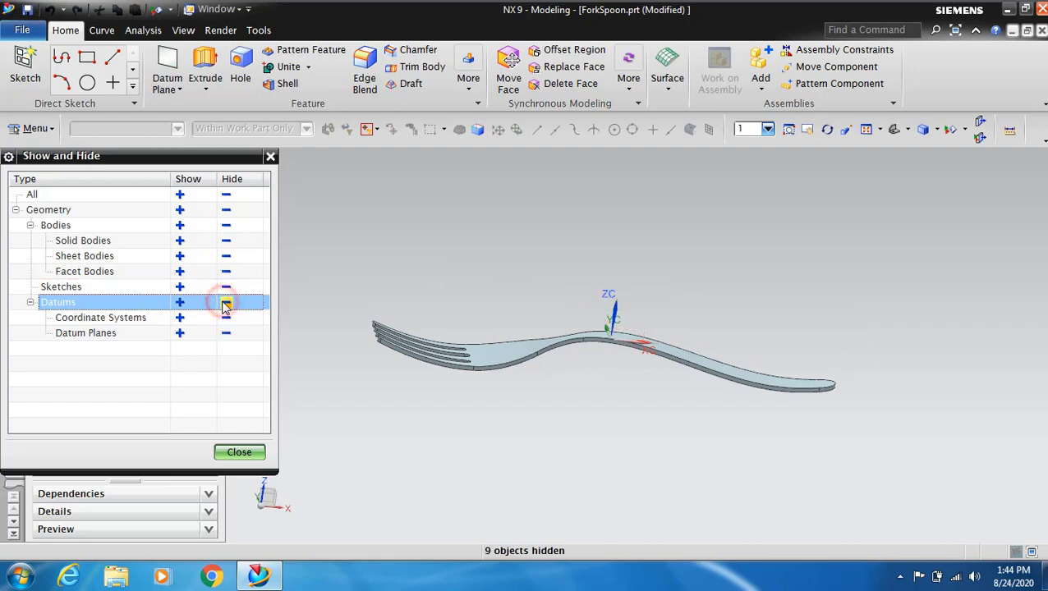
click(180, 318)
click(239, 453)
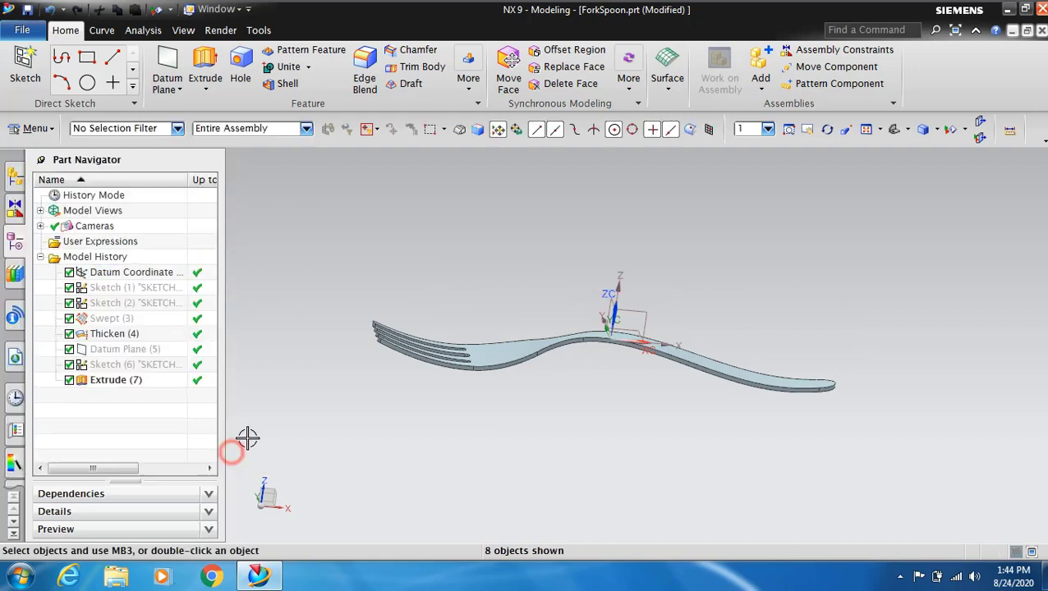
- Orbit the view to look at the solid fork from above, then at a tilted angle
click(828, 129)
mouse_move(596, 213)
mouse_down()
mouse_move(577, 220)
mouse_move(585, 273)
mouse_up()
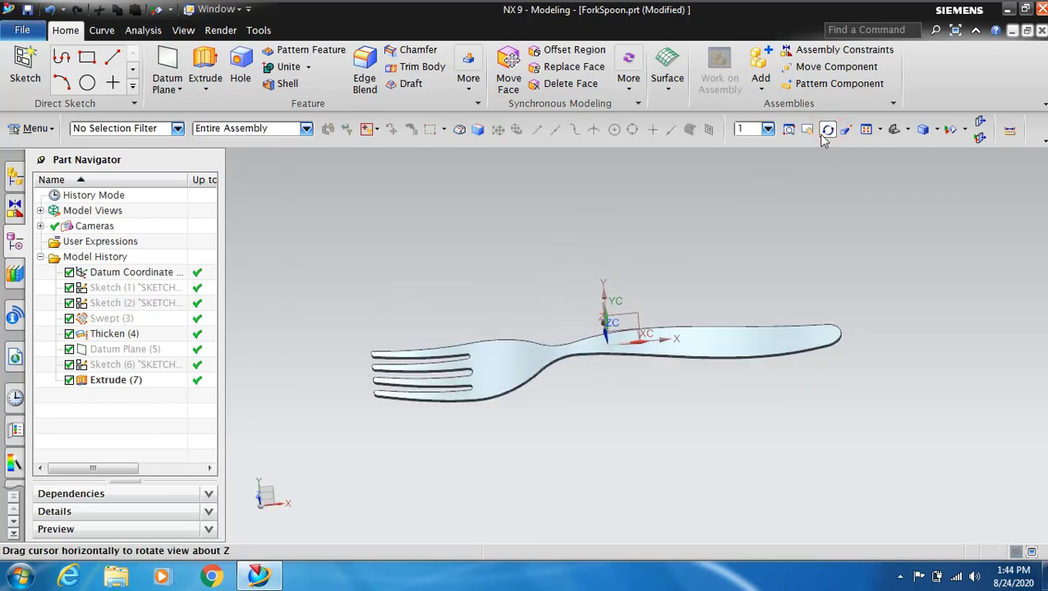
key(Escape)
scroll(496, 433, down, 2)
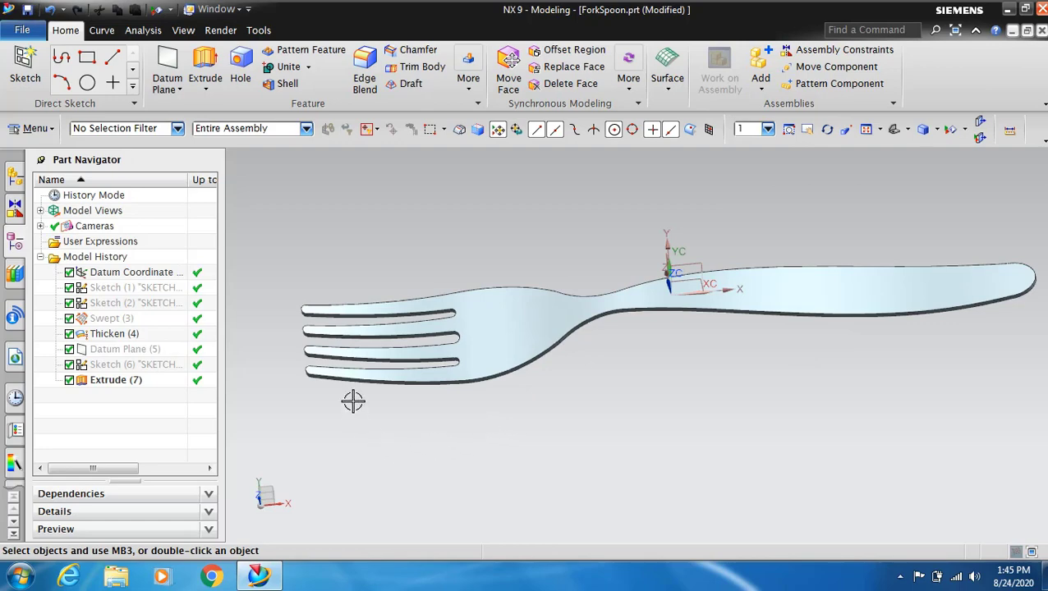
click(828, 130)
mouse_move(585, 214)
mouse_down()
mouse_move(580, 199)
mouse_move(592, 226)
mouse_move(582, 195)
mouse_move(593, 200)
mouse_up()
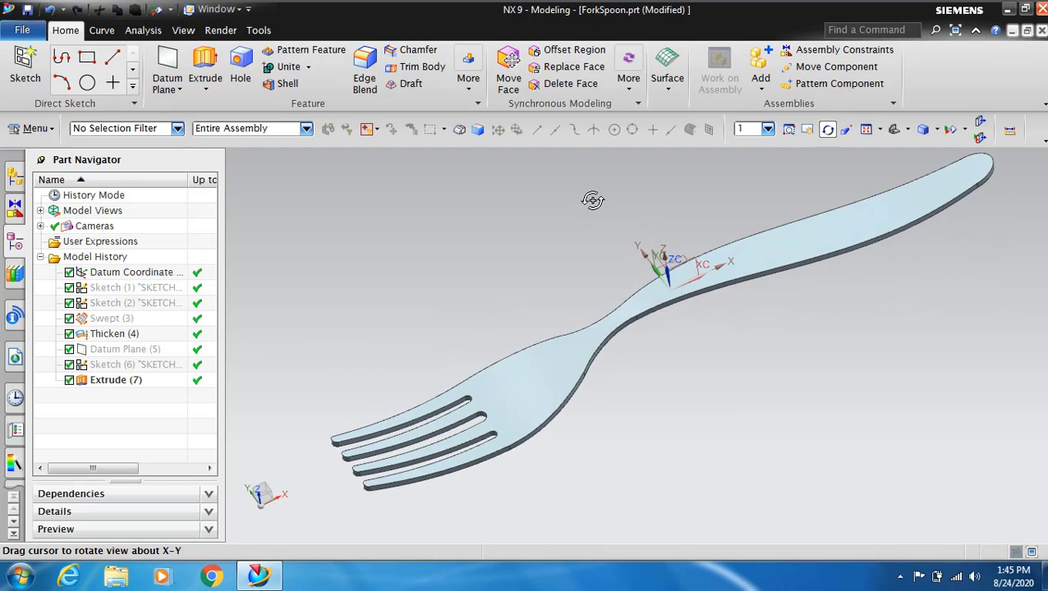
click(828, 132)
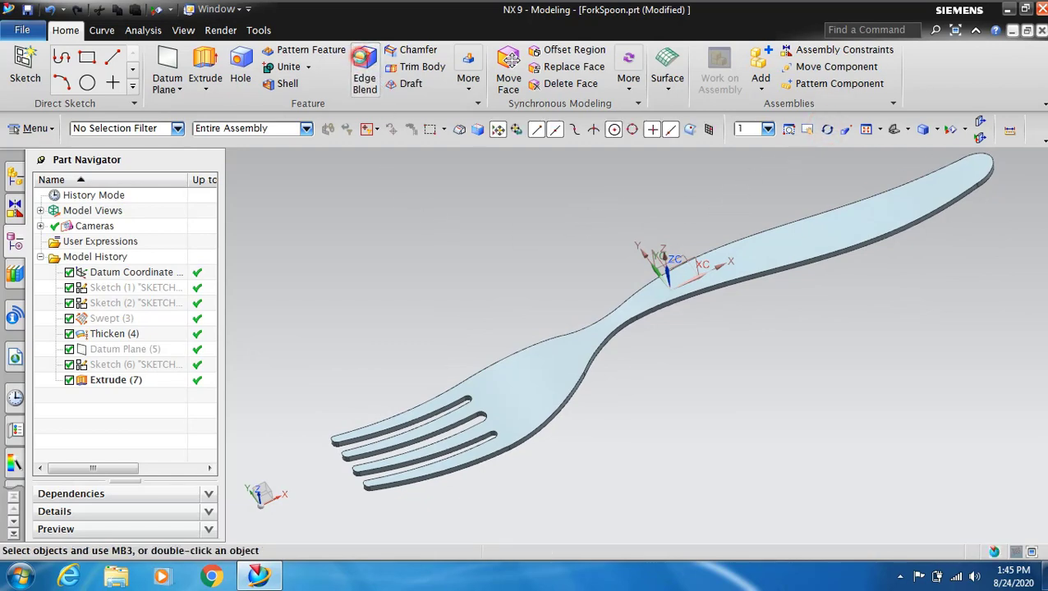
- Edge Blend the fork's 44 top and underside outline edges with a 0.4 mm radius
click(364, 65)
click(527, 375)
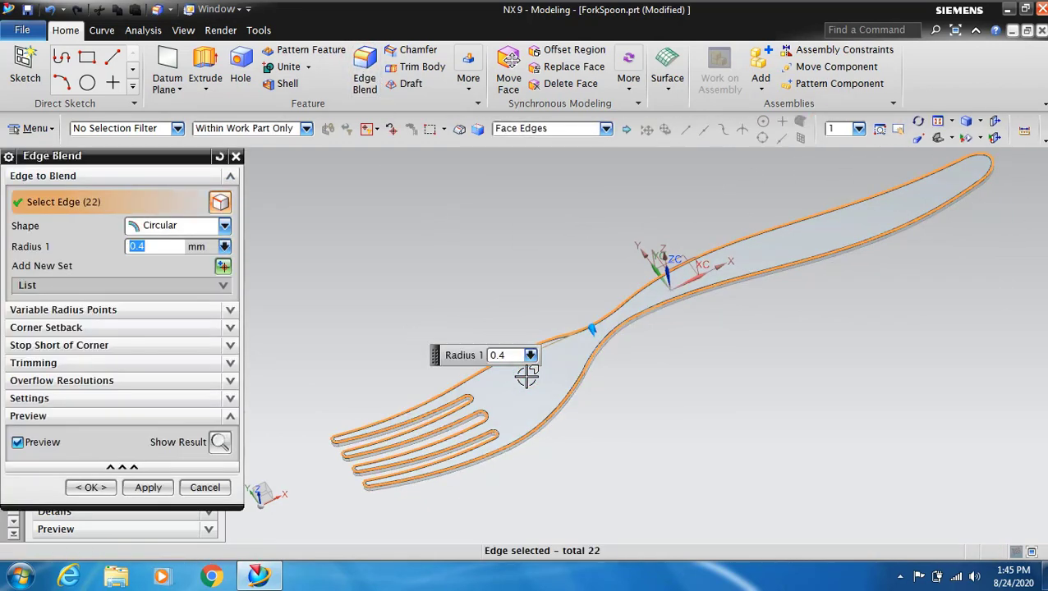
click(918, 122)
drag(518, 246, 451, 159)
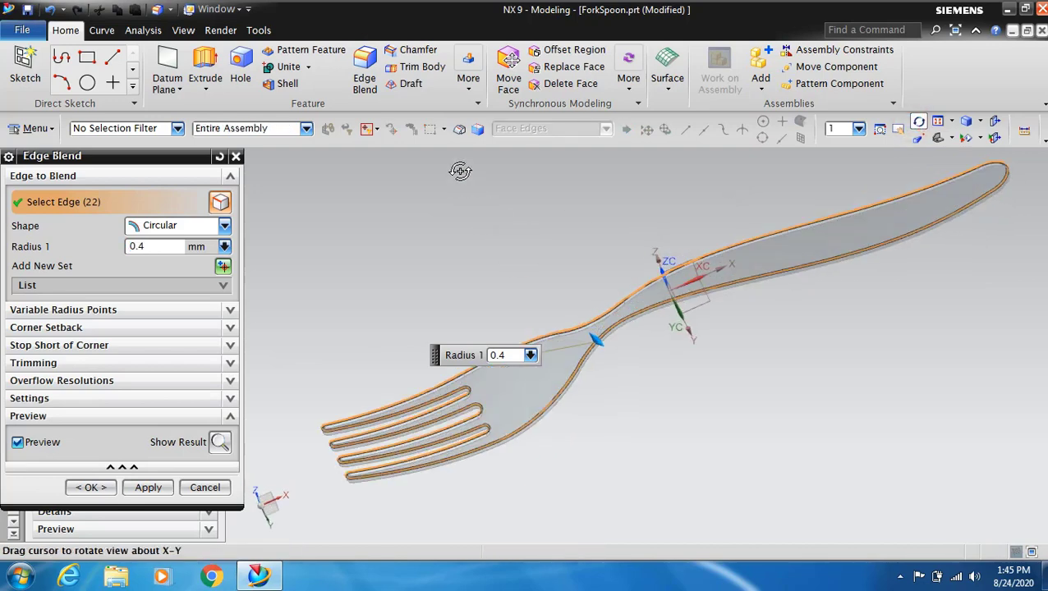
click(921, 123)
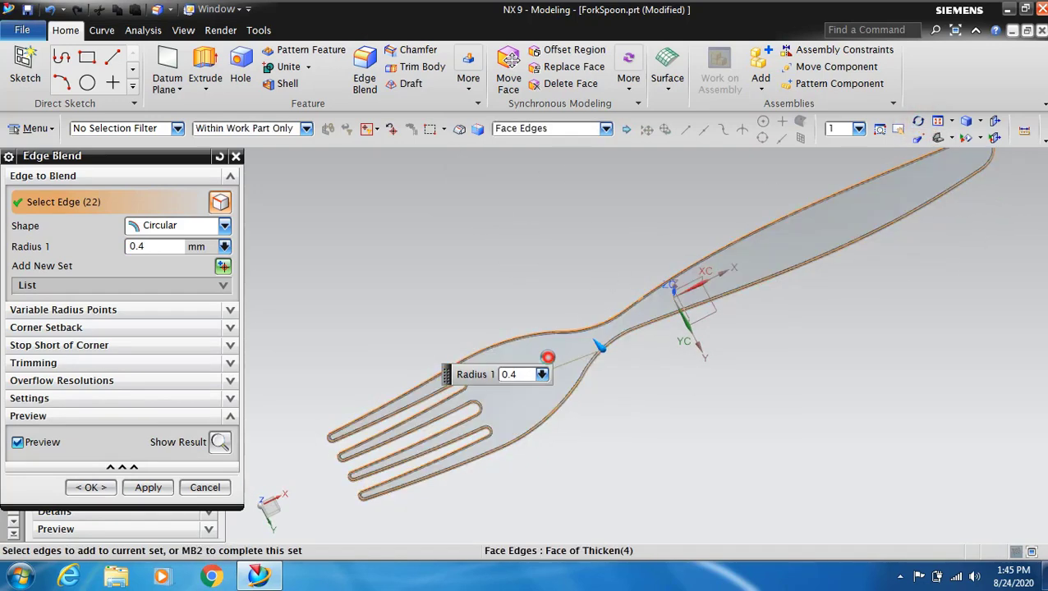
click(496, 321)
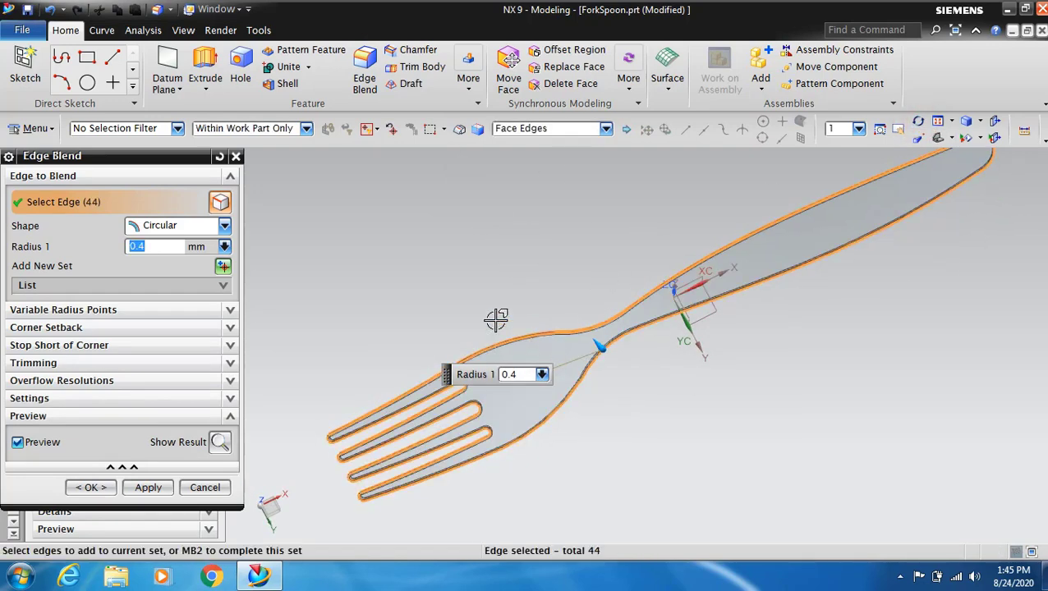
click(161, 493)
click(205, 488)
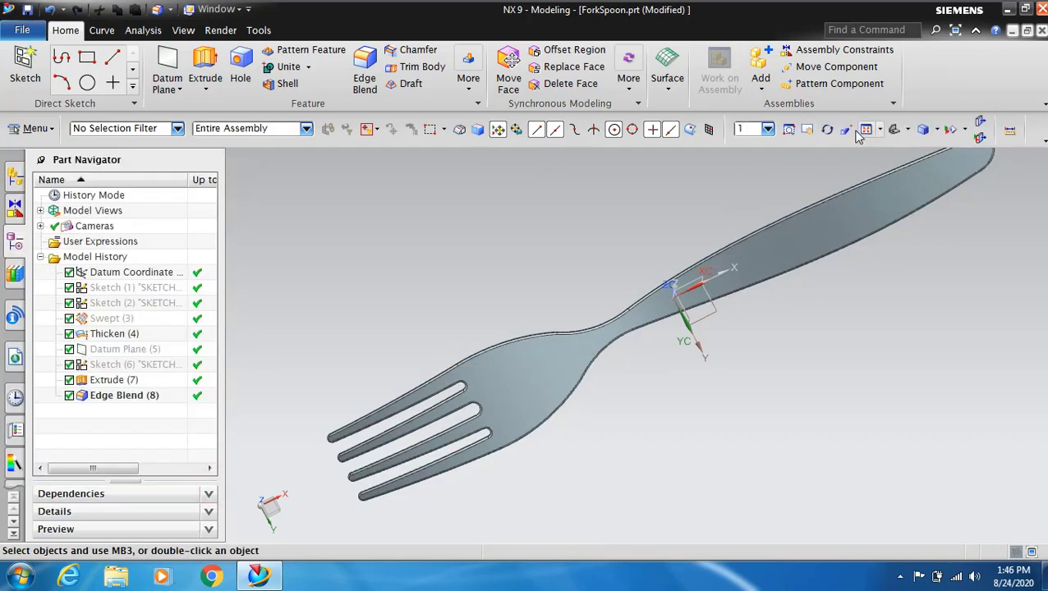
click(829, 129)
mouse_move(335, 232)
mouse_down()
mouse_move(373, 331)
mouse_move(362, 321)
mouse_move(372, 318)
mouse_move(380, 231)
mouse_up()
key(Escape)
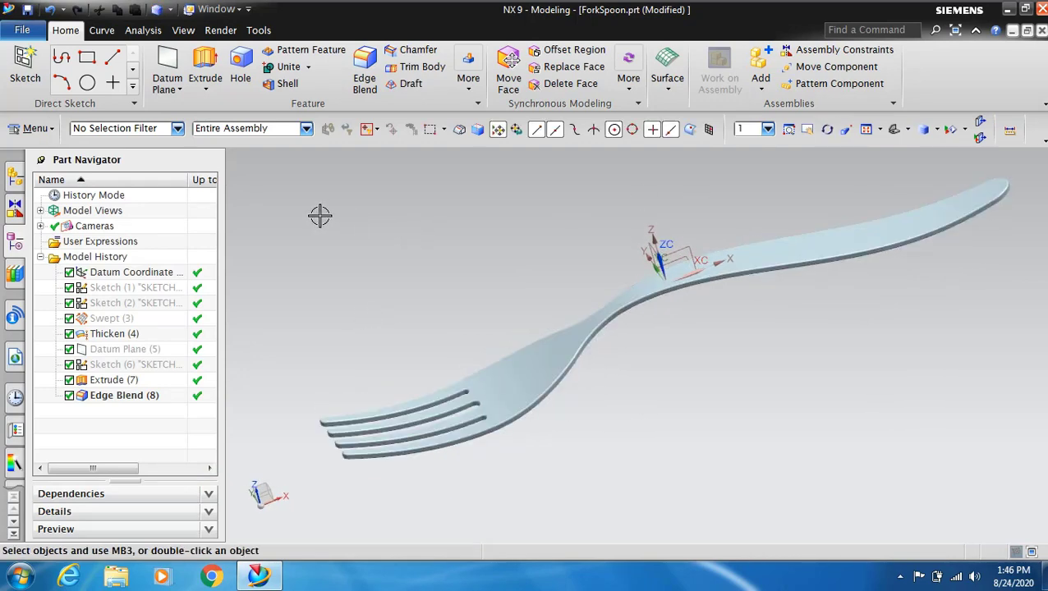
- Turn on True Shading and give the fork's solid body the Brushed Metal Wash material
click(220, 29)
click(28, 72)
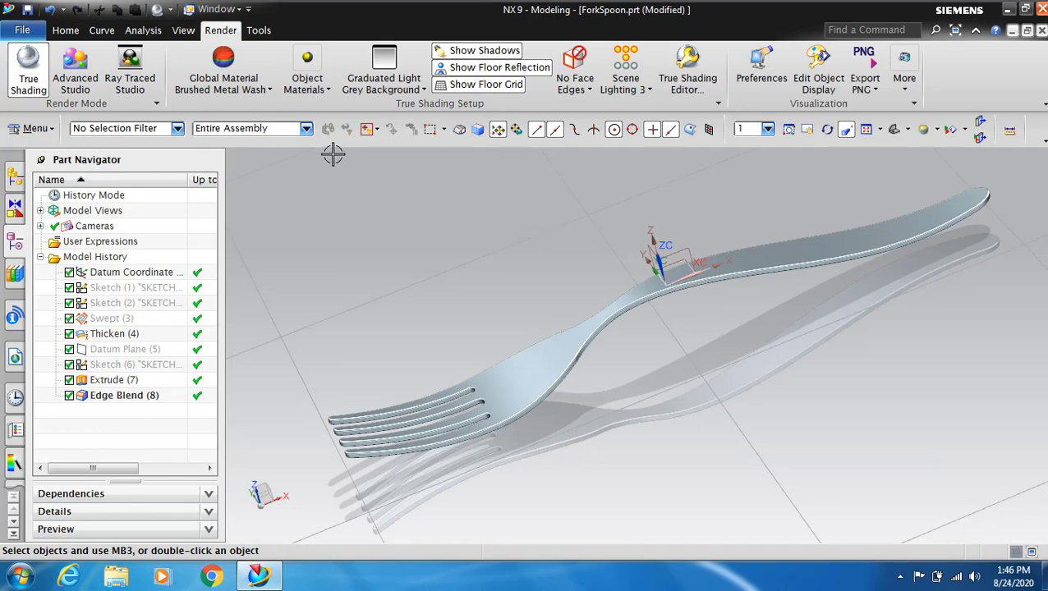
click(177, 129)
click(131, 230)
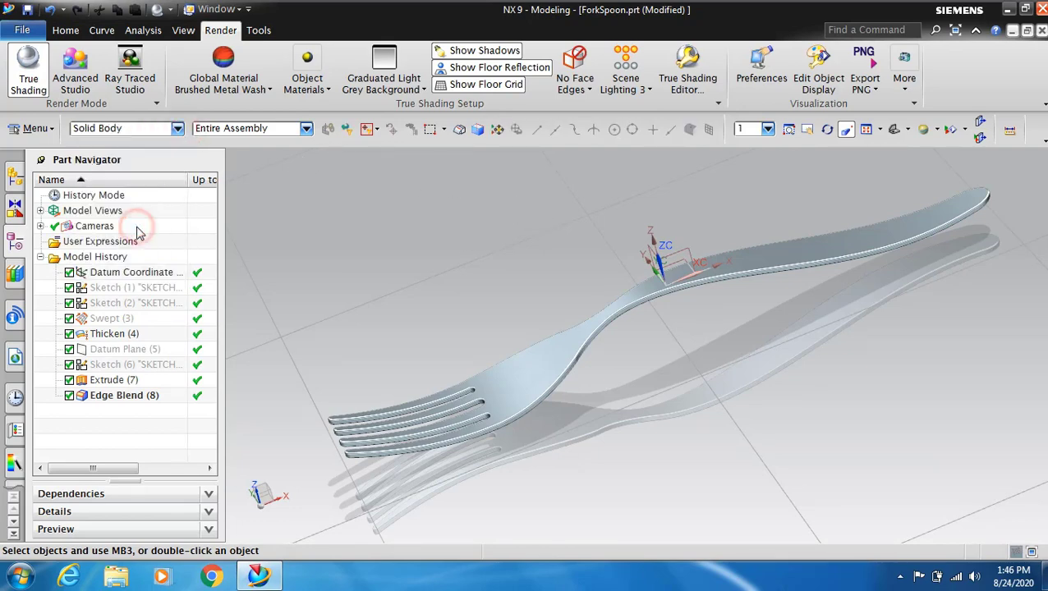
click(596, 337)
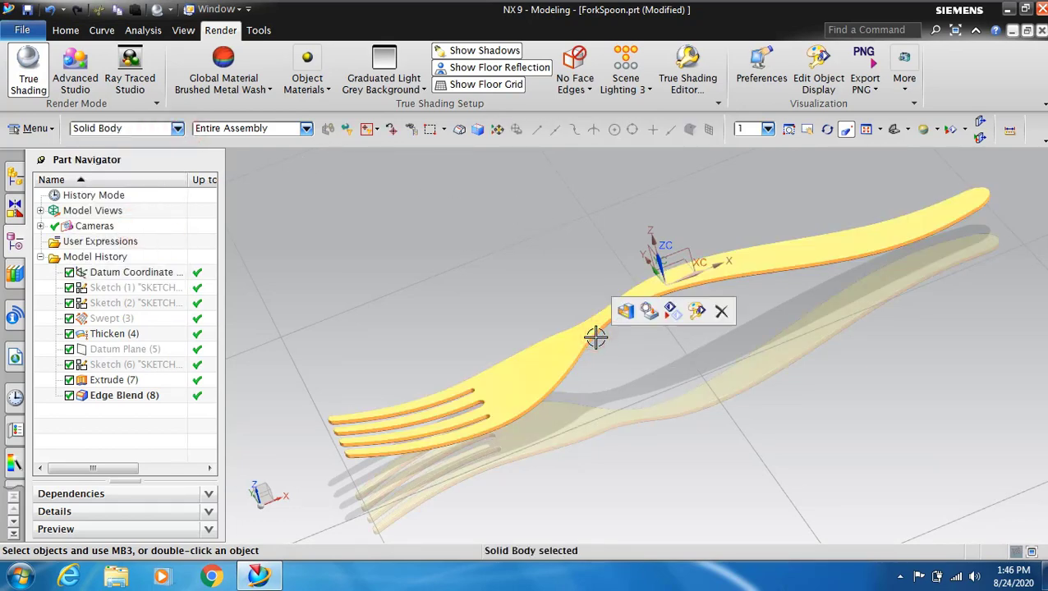
click(329, 89)
click(293, 189)
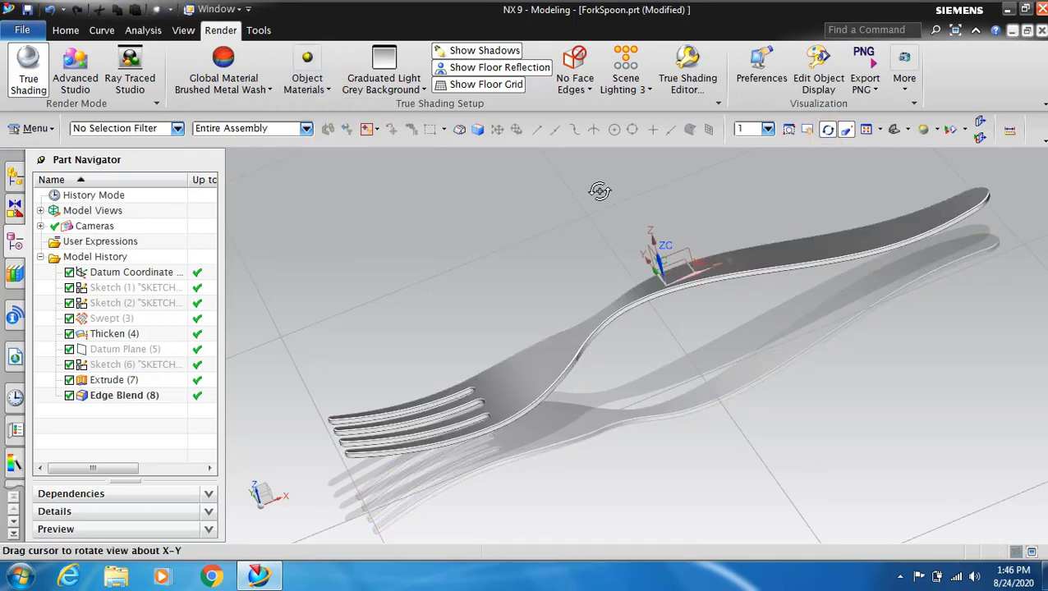
mouse_move(600, 191)
middle_down()
mouse_move(580, 191)
mouse_move(598, 210)
mouse_move(587, 205)
mouse_move(596, 190)
mouse_move(690, 168)
middle_up()
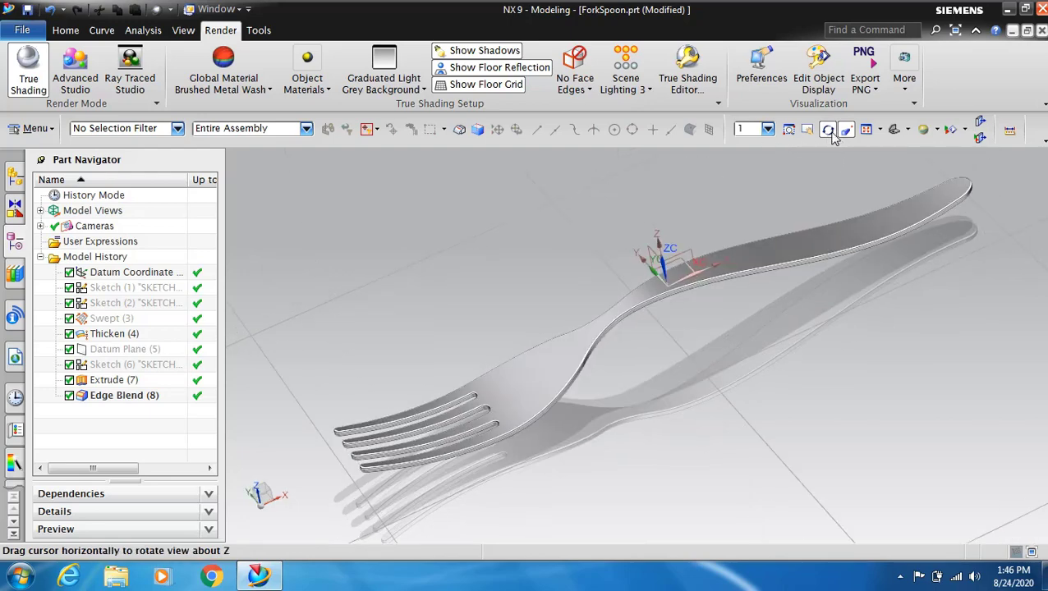
- Set the Image 6 blue background and view the rendered fork end-on
click(424, 91)
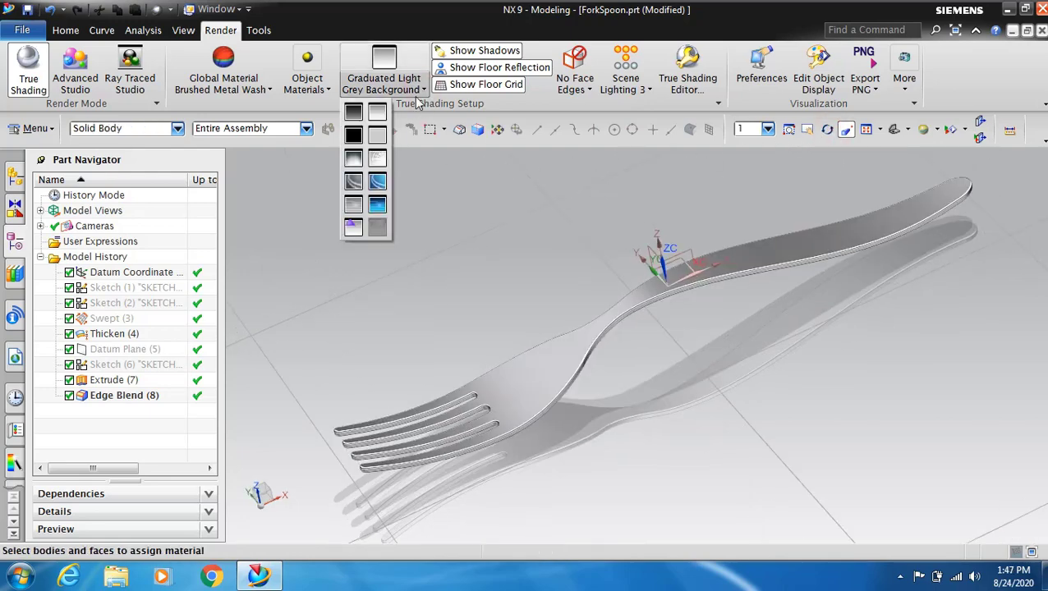
click(378, 187)
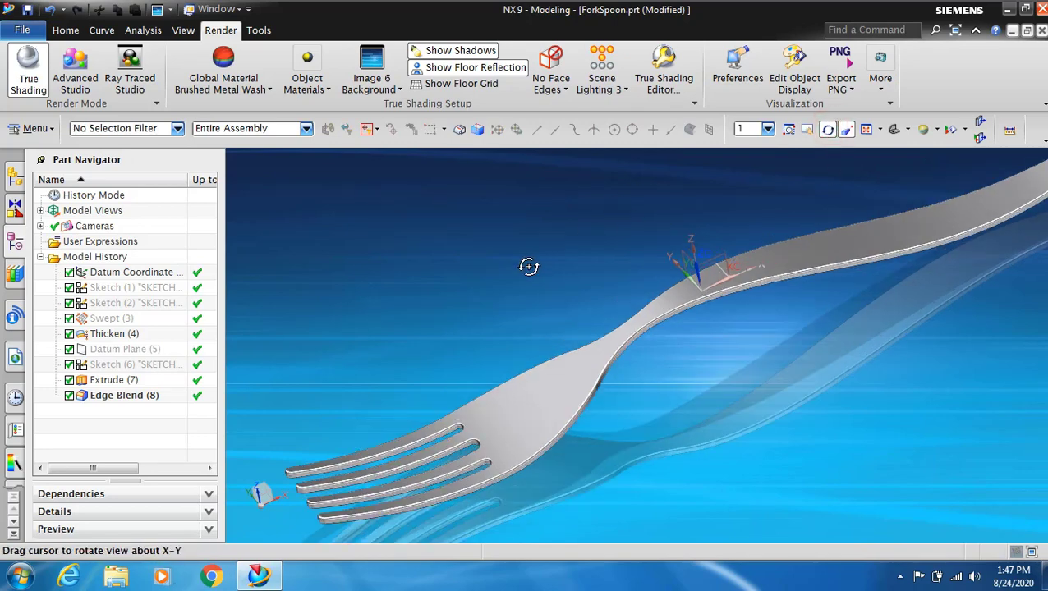
mouse_move(538, 263)
mouse_down()
mouse_move(468, 194)
mouse_move(480, 311)
mouse_move(400, 329)
mouse_move(321, 243)
mouse_move(344, 292)
mouse_move(452, 278)
mouse_move(462, 346)
mouse_move(445, 372)
mouse_move(470, 469)
mouse_move(452, 475)
mouse_move(493, 460)
mouse_move(525, 427)
mouse_move(543, 381)
mouse_move(557, 490)
mouse_move(538, 491)
mouse_move(548, 472)
mouse_up()
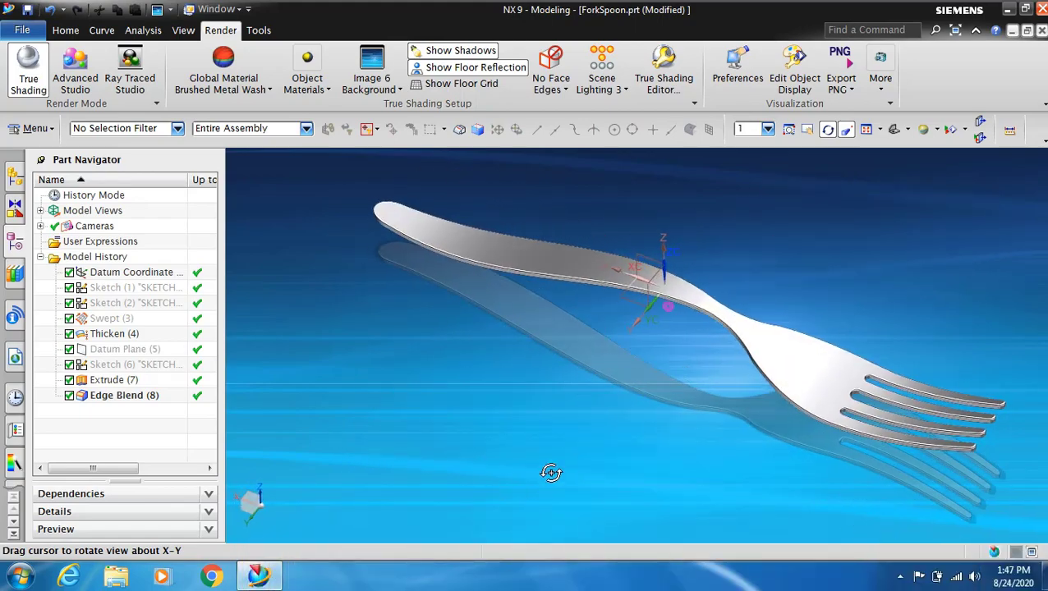